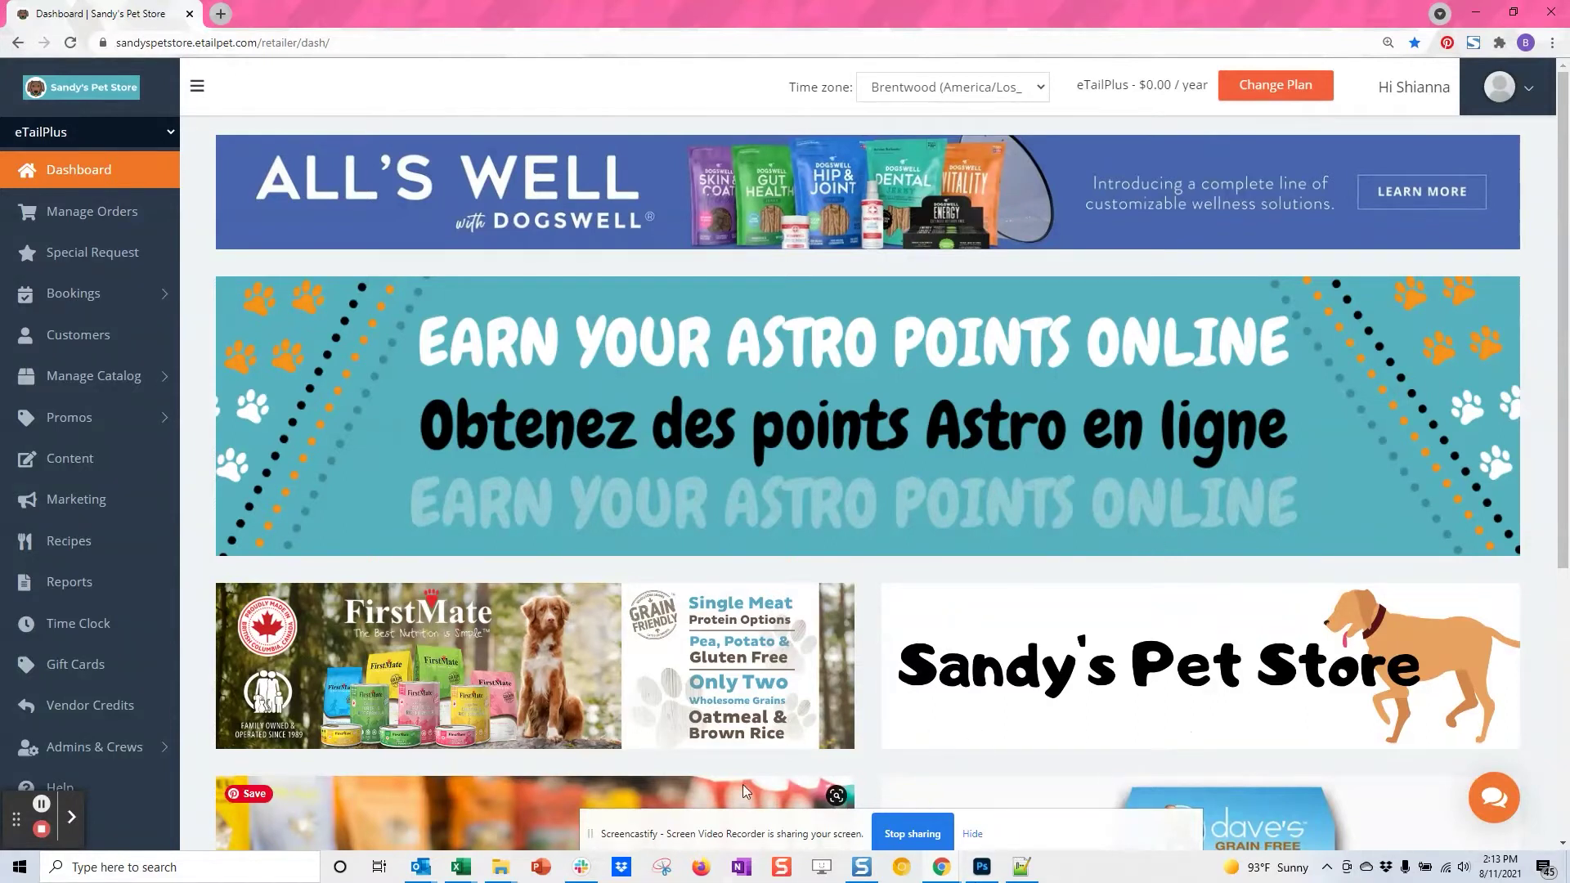
- Switch to the product-vendors (1).xlsx workbook in Excel and insert a "Retail Price" column before Order In Multiples on the Cost Worksheet
click(461, 867)
click(261, 793)
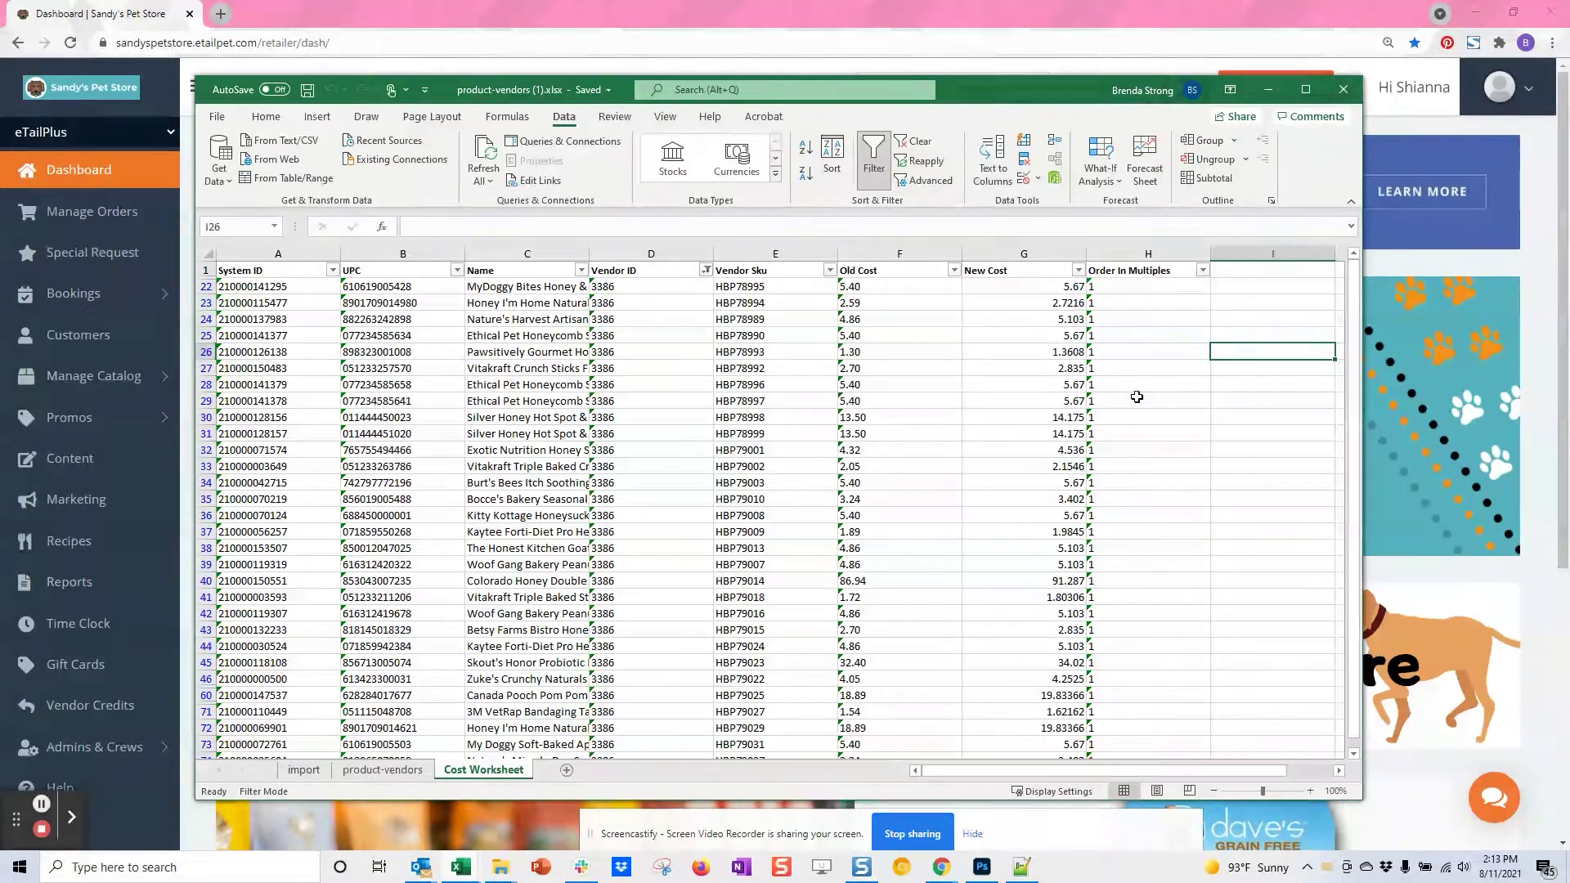
click(1144, 250)
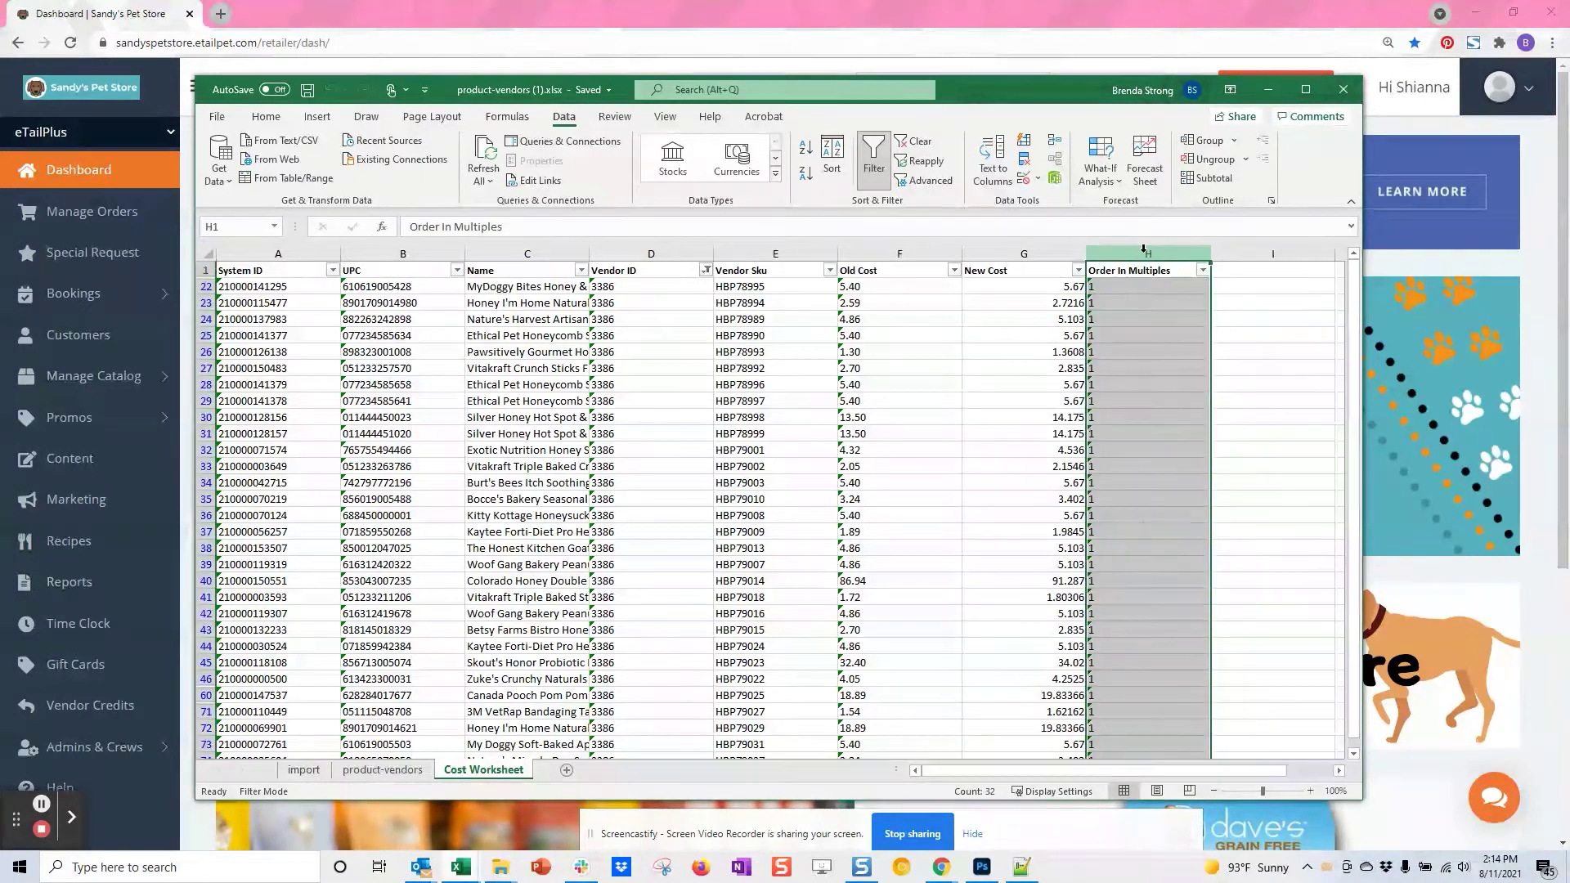
right_click(1144, 251)
click(1187, 388)
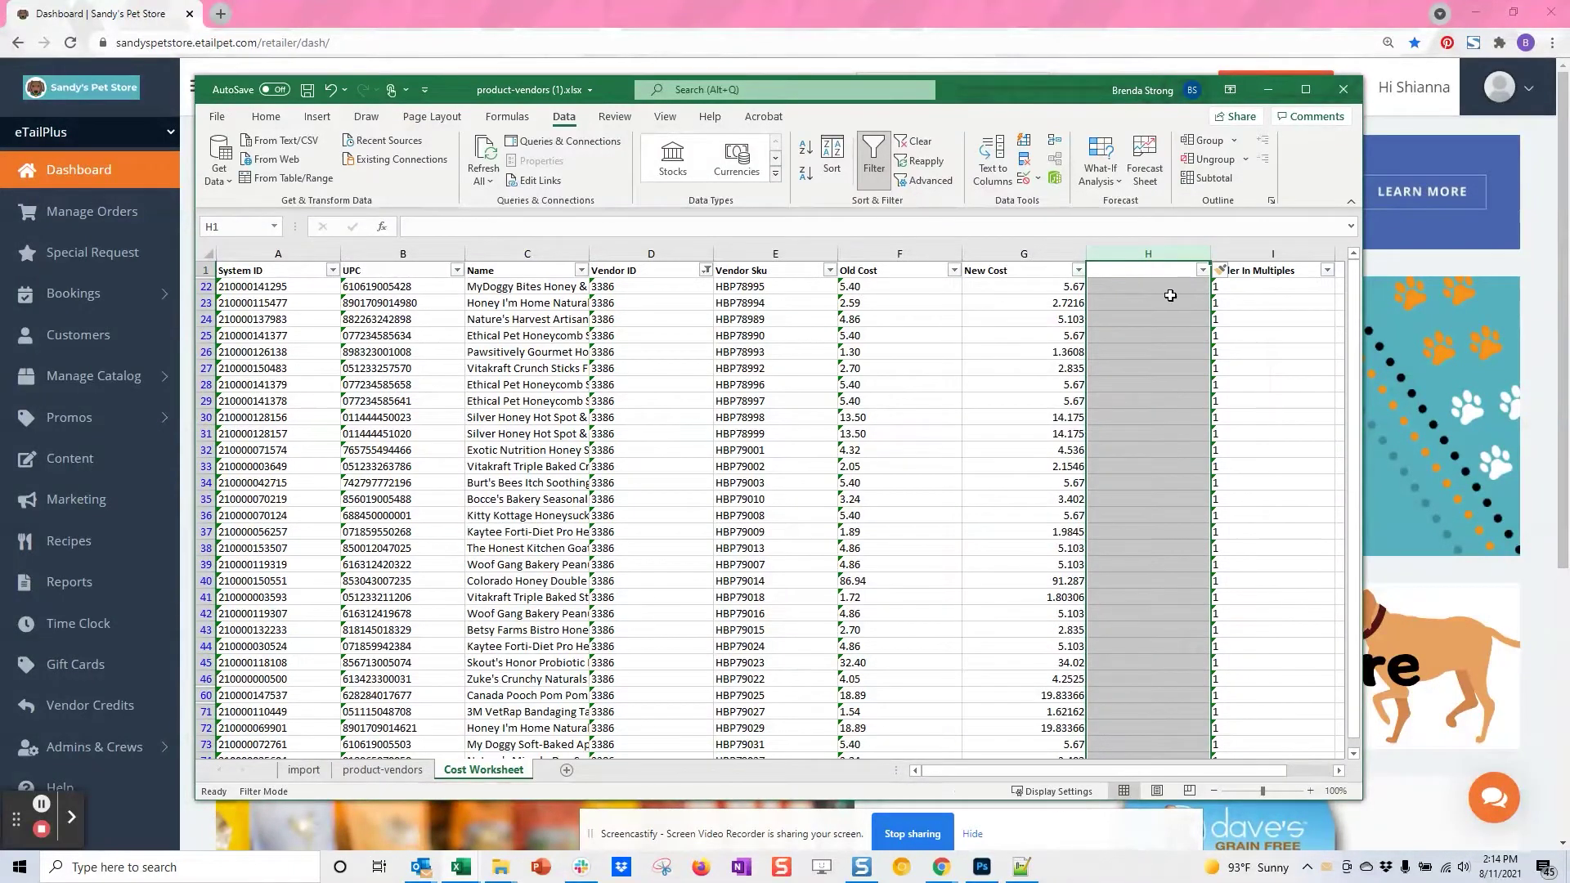
click(1131, 270)
text(R)
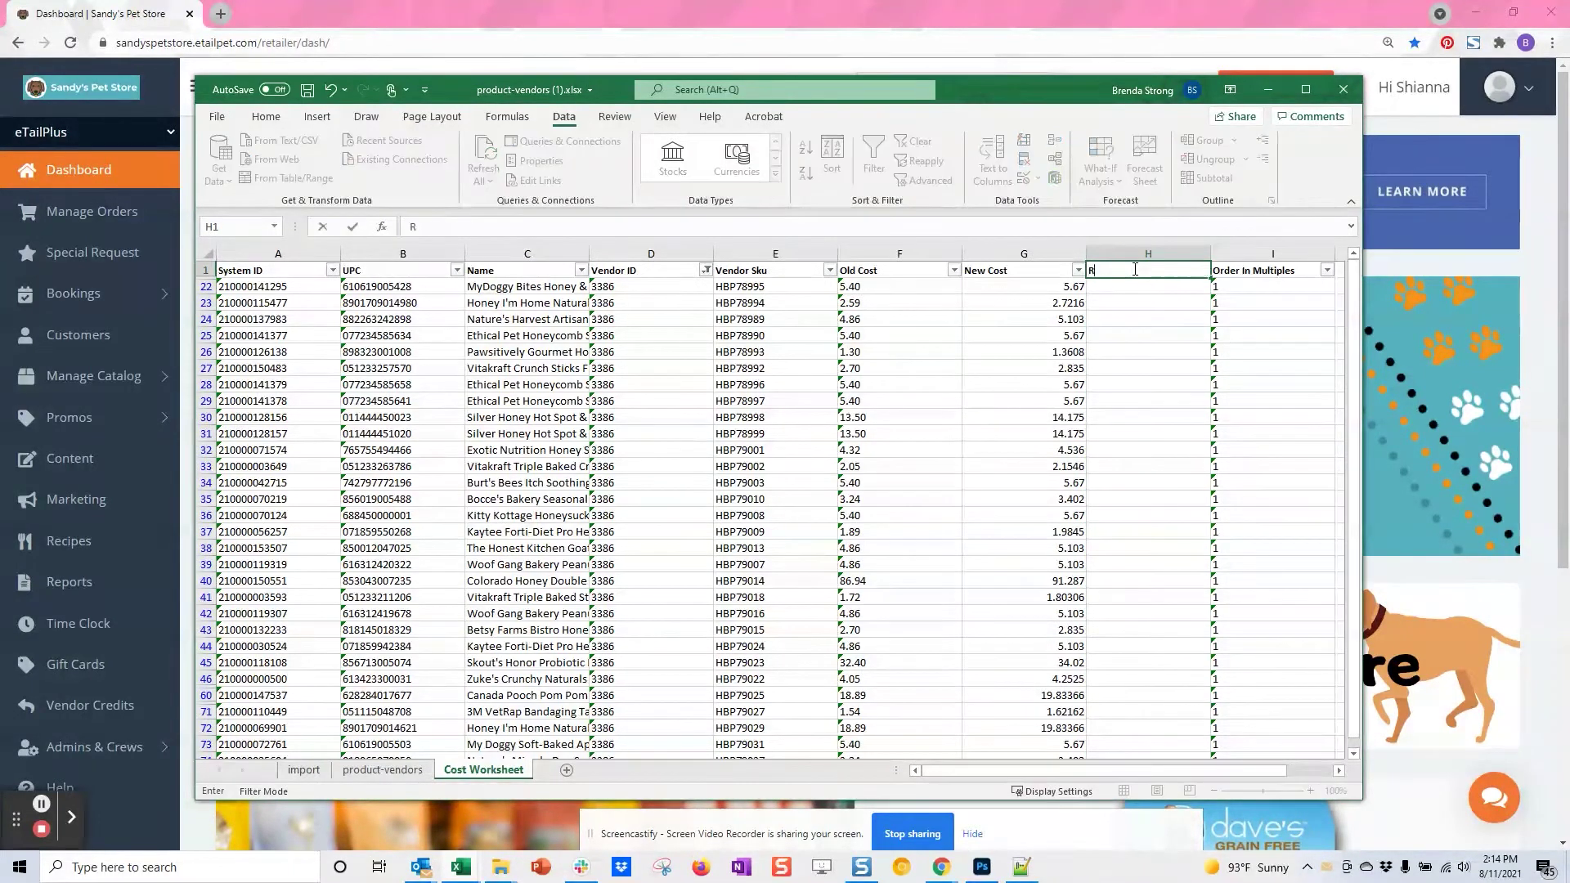
text(etail Price)
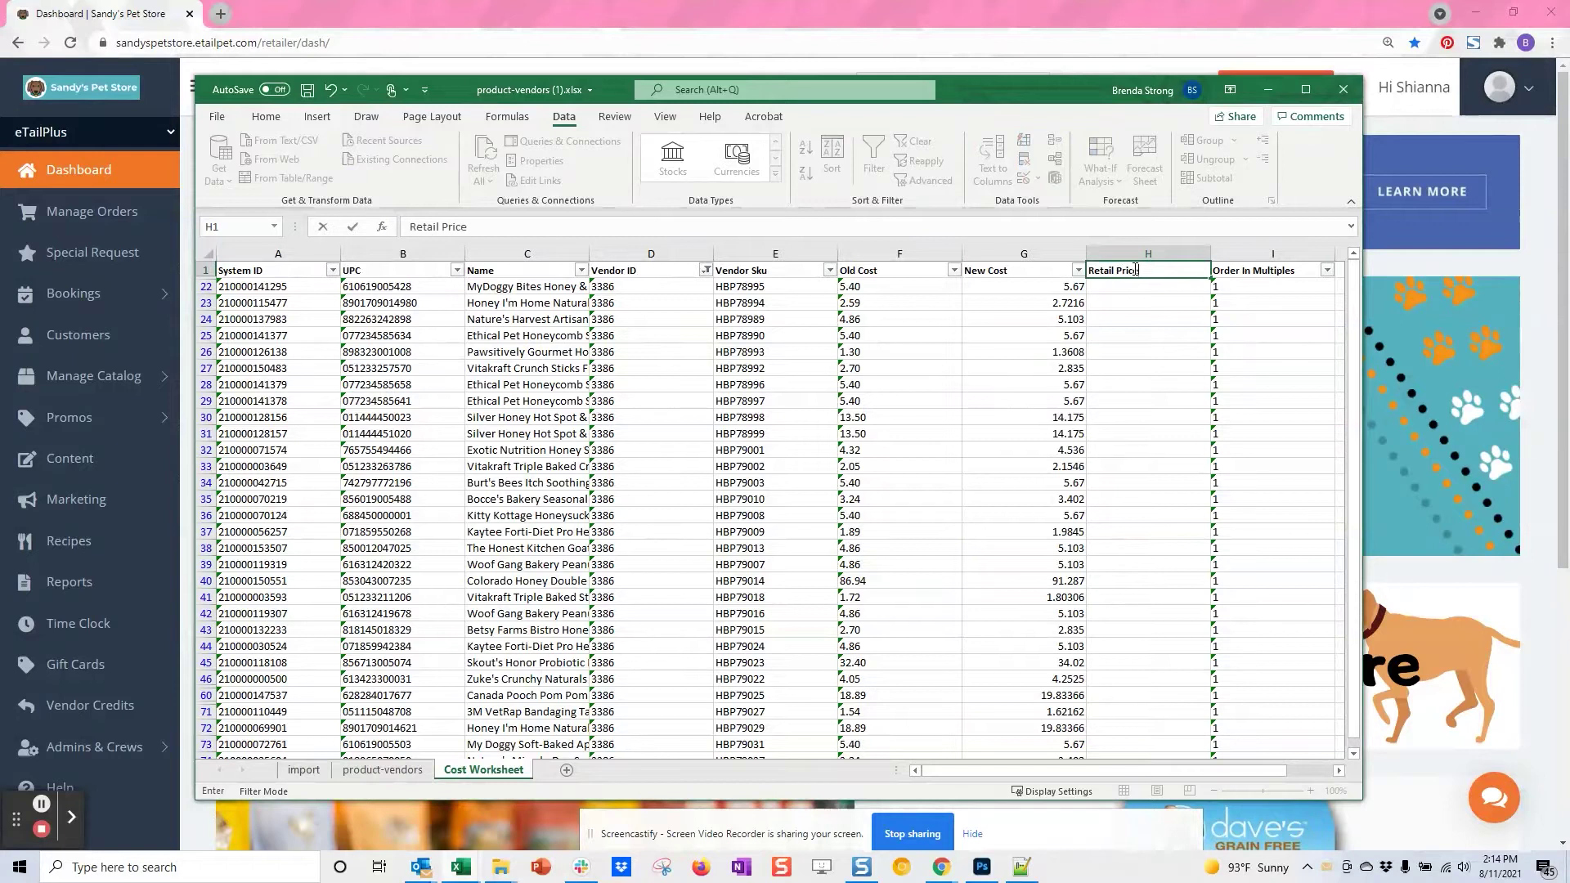
- Enter the formula =G22/0.7 in Retail Price cell H22 to calculate the price from the New Cost
drag(880, 303, 881, 287)
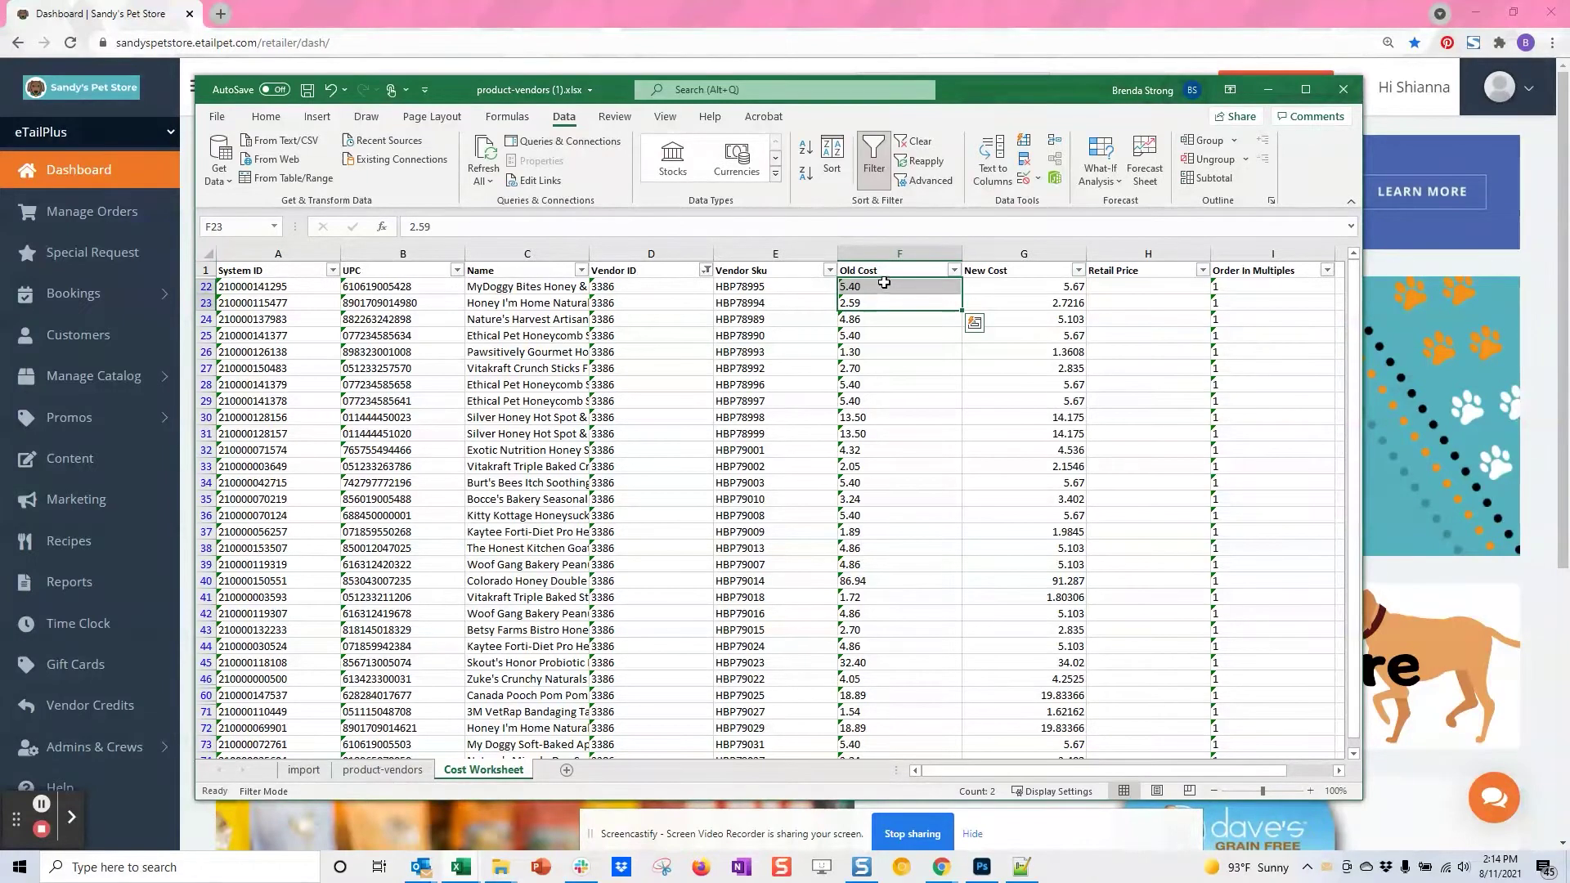
click(883, 285)
click(1034, 284)
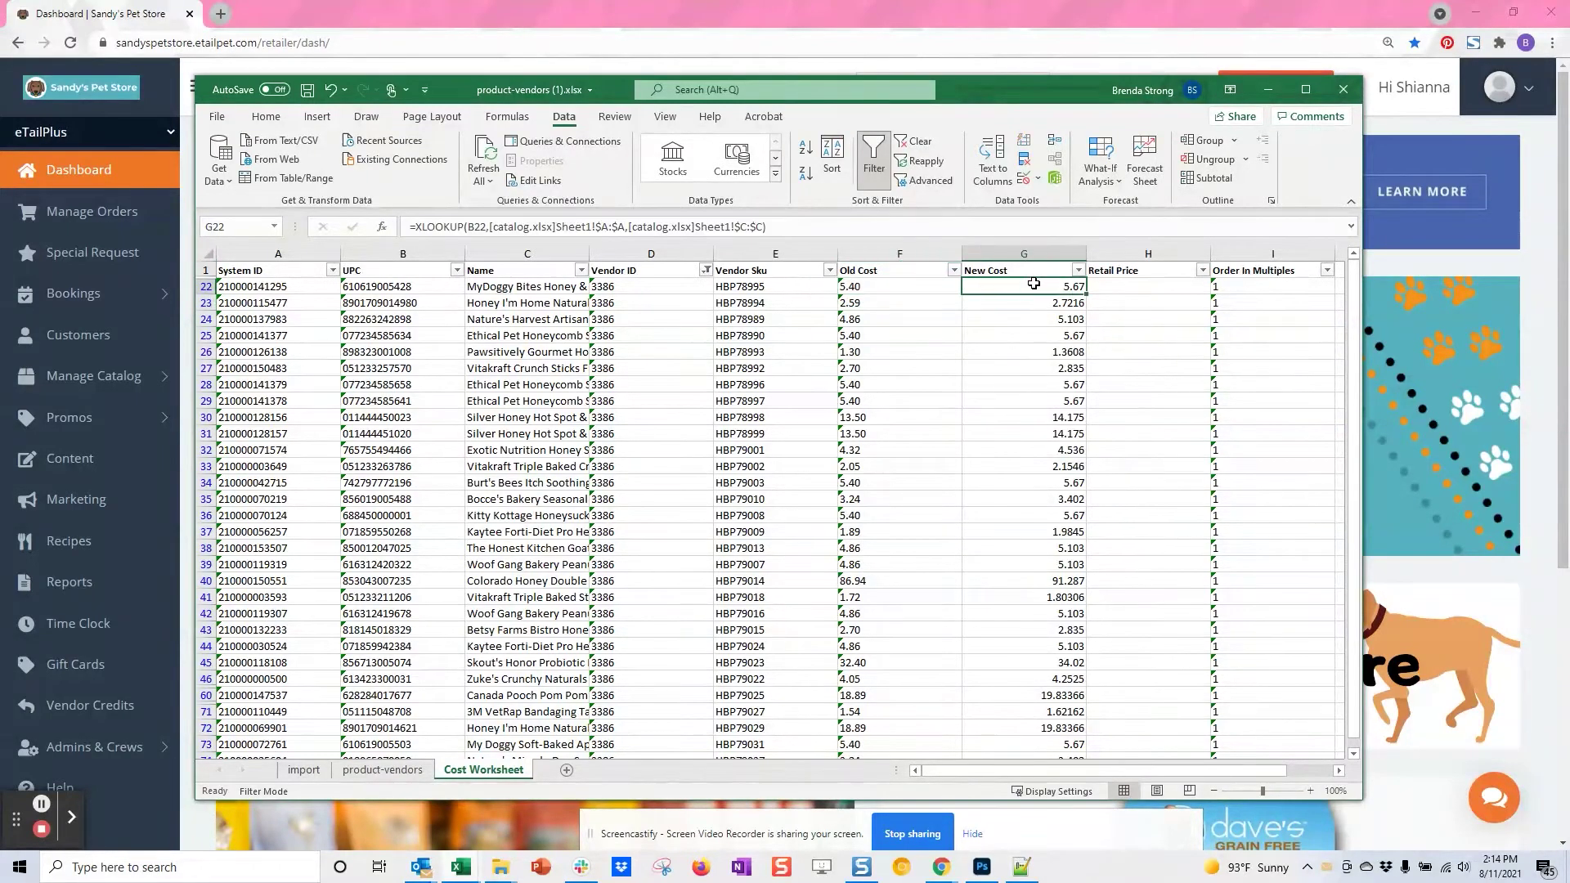
click(1137, 285)
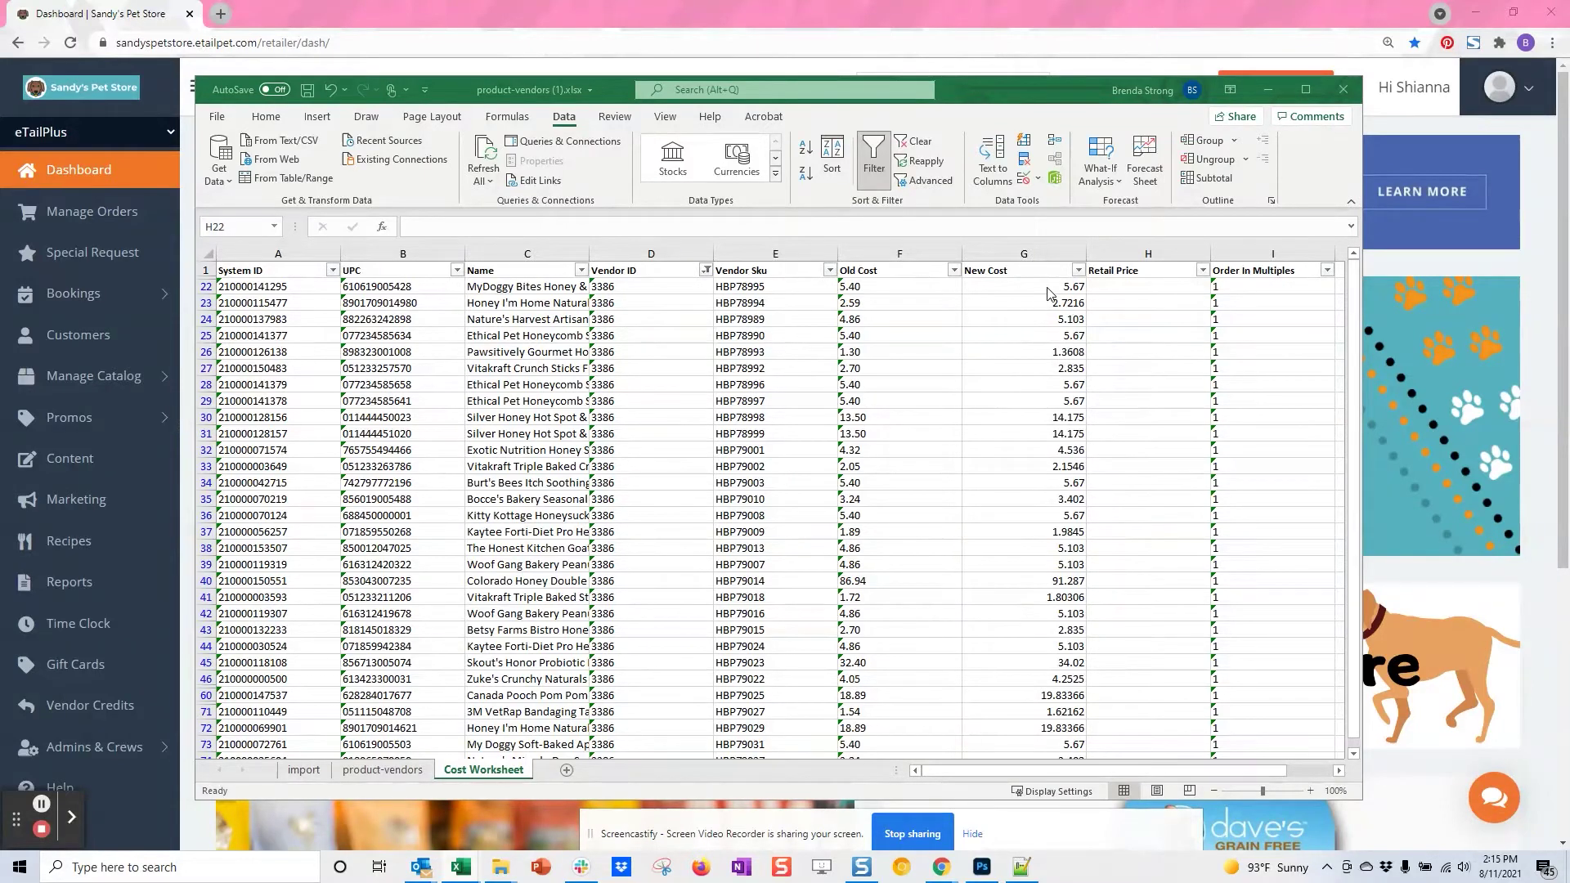
click(1131, 286)
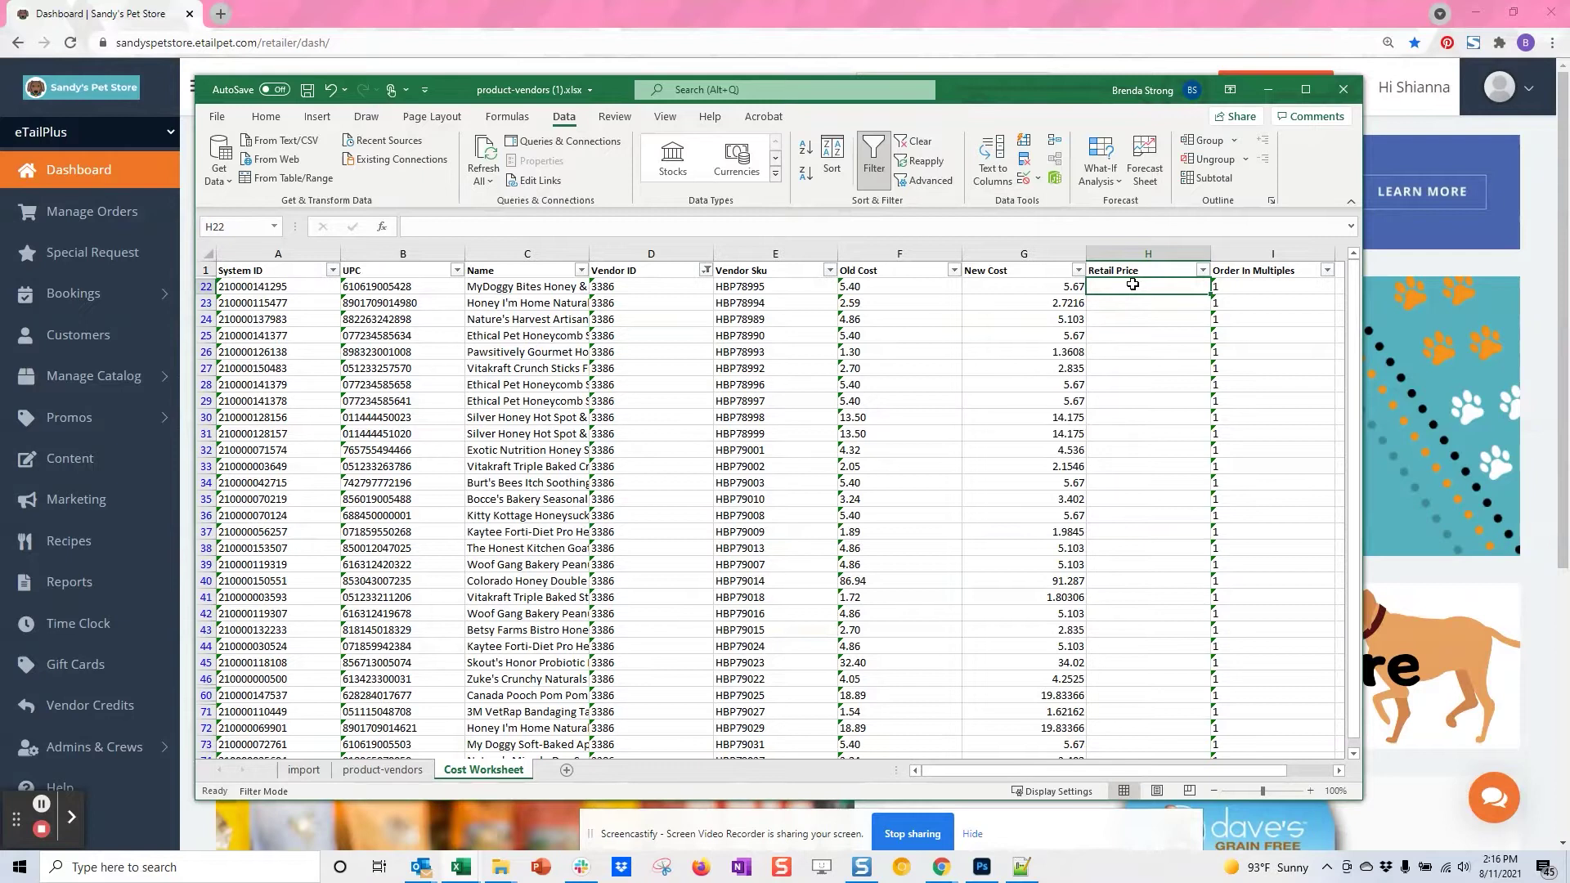
text(=)
click(1056, 290)
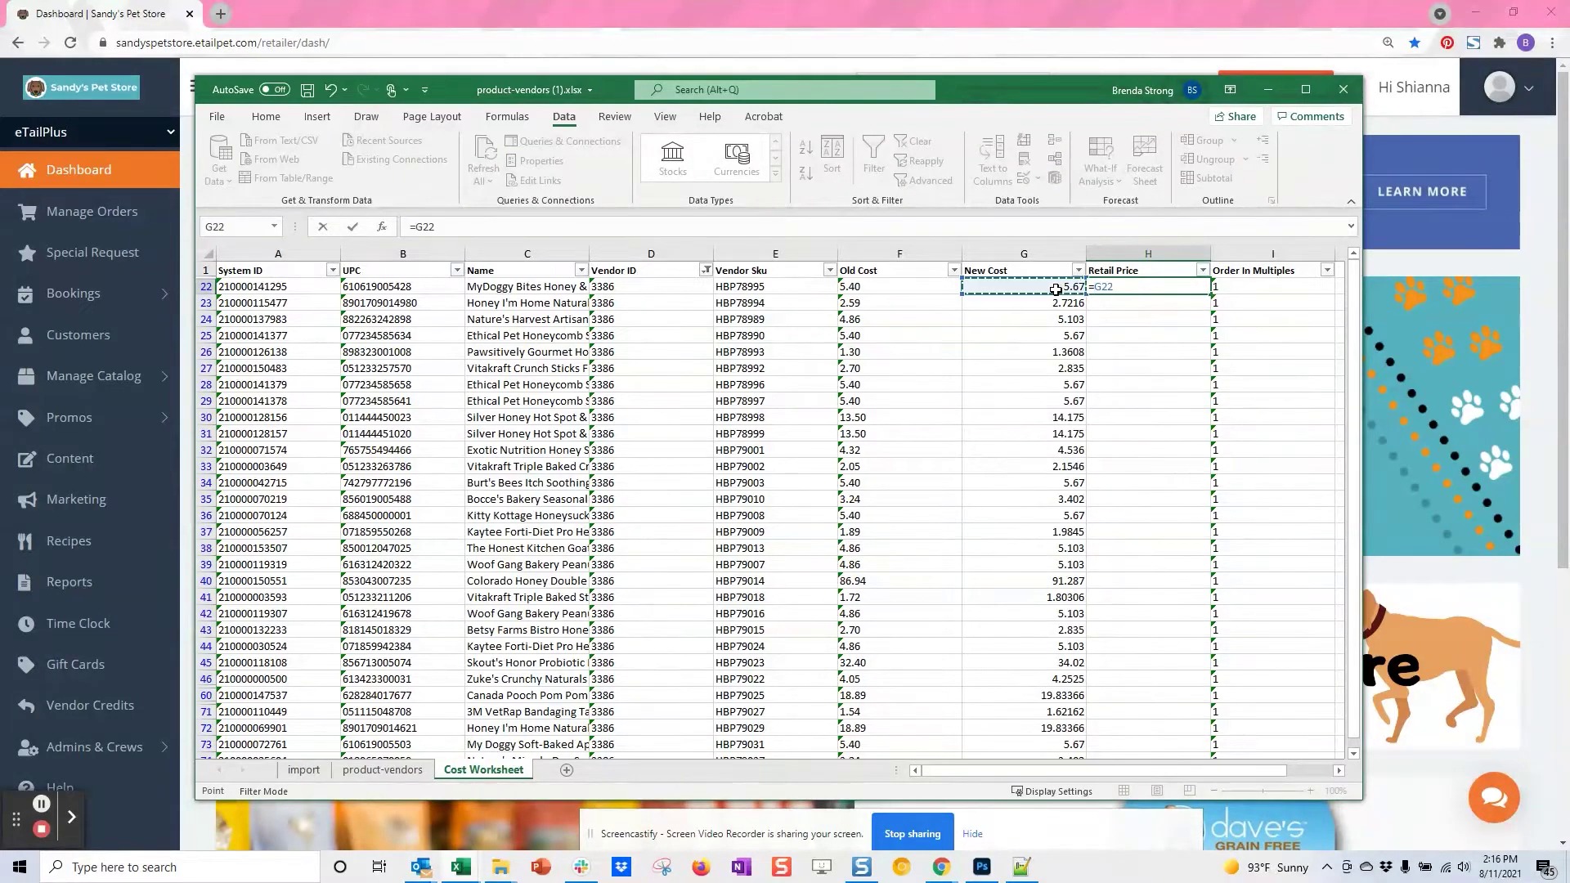
text(/0.7)
key(Return)
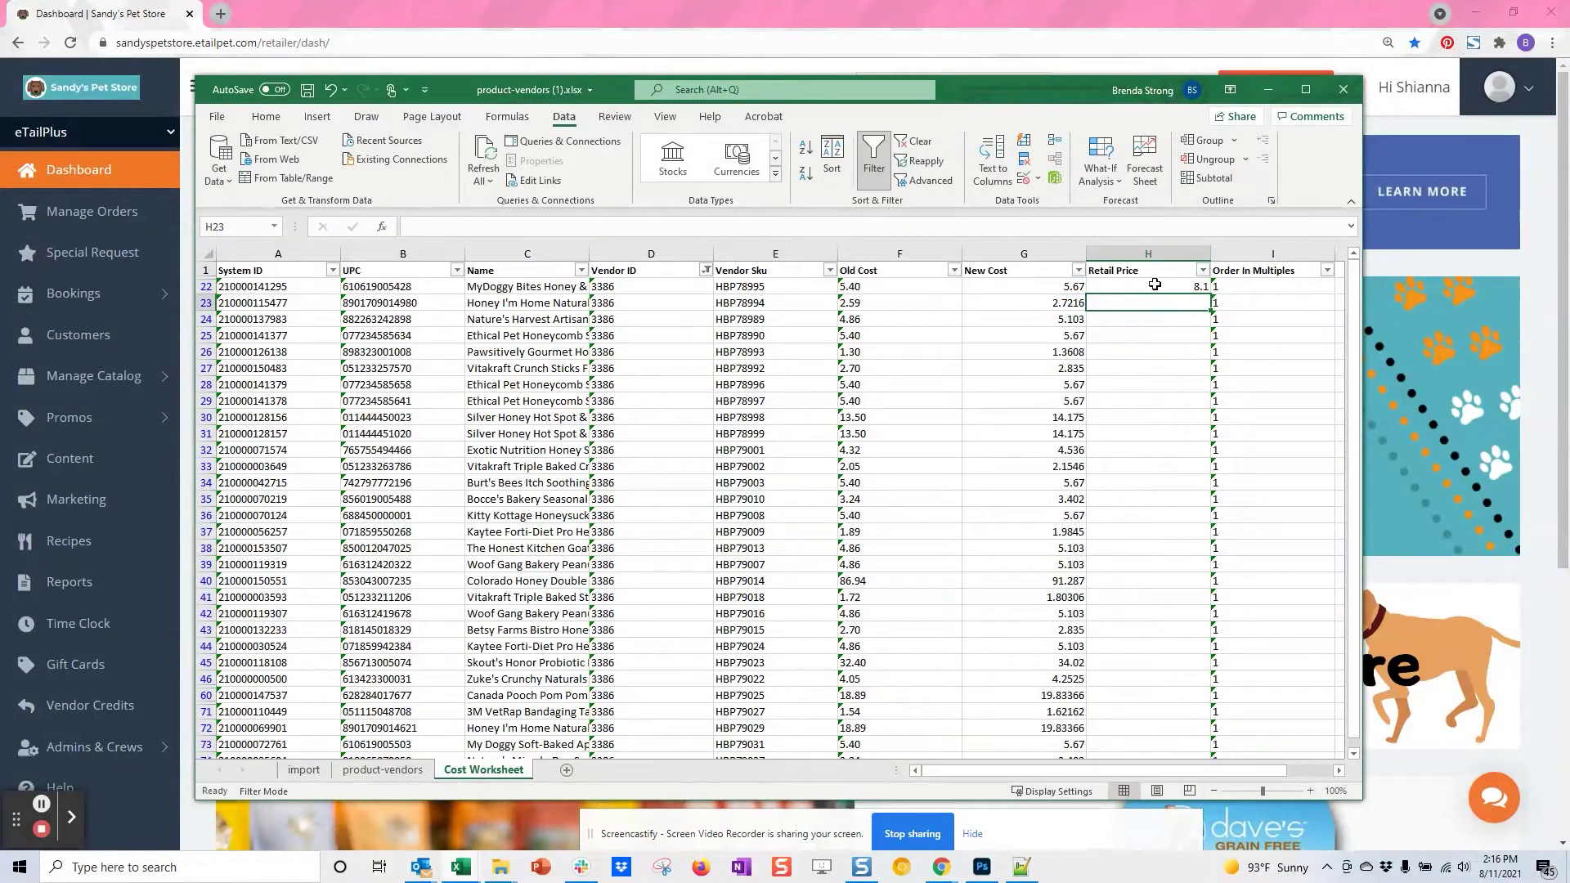
- Fill the H22 formula down the Retail Price column for all filtered products and save the workbook
click(1199, 287)
double_click(1211, 294)
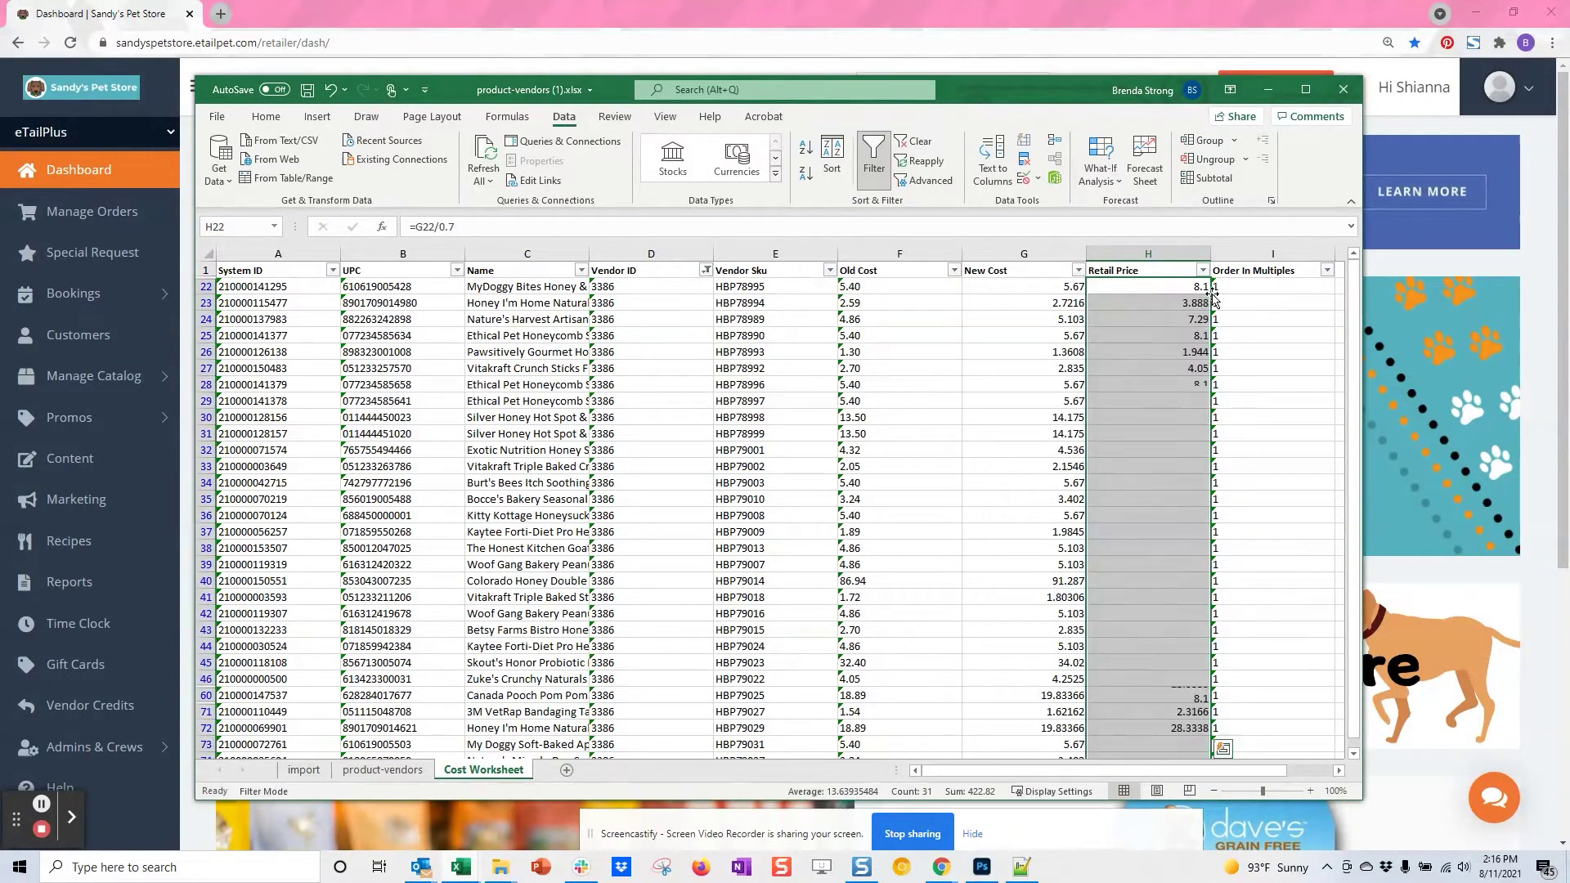
click(1166, 292)
key(ctrl+s)
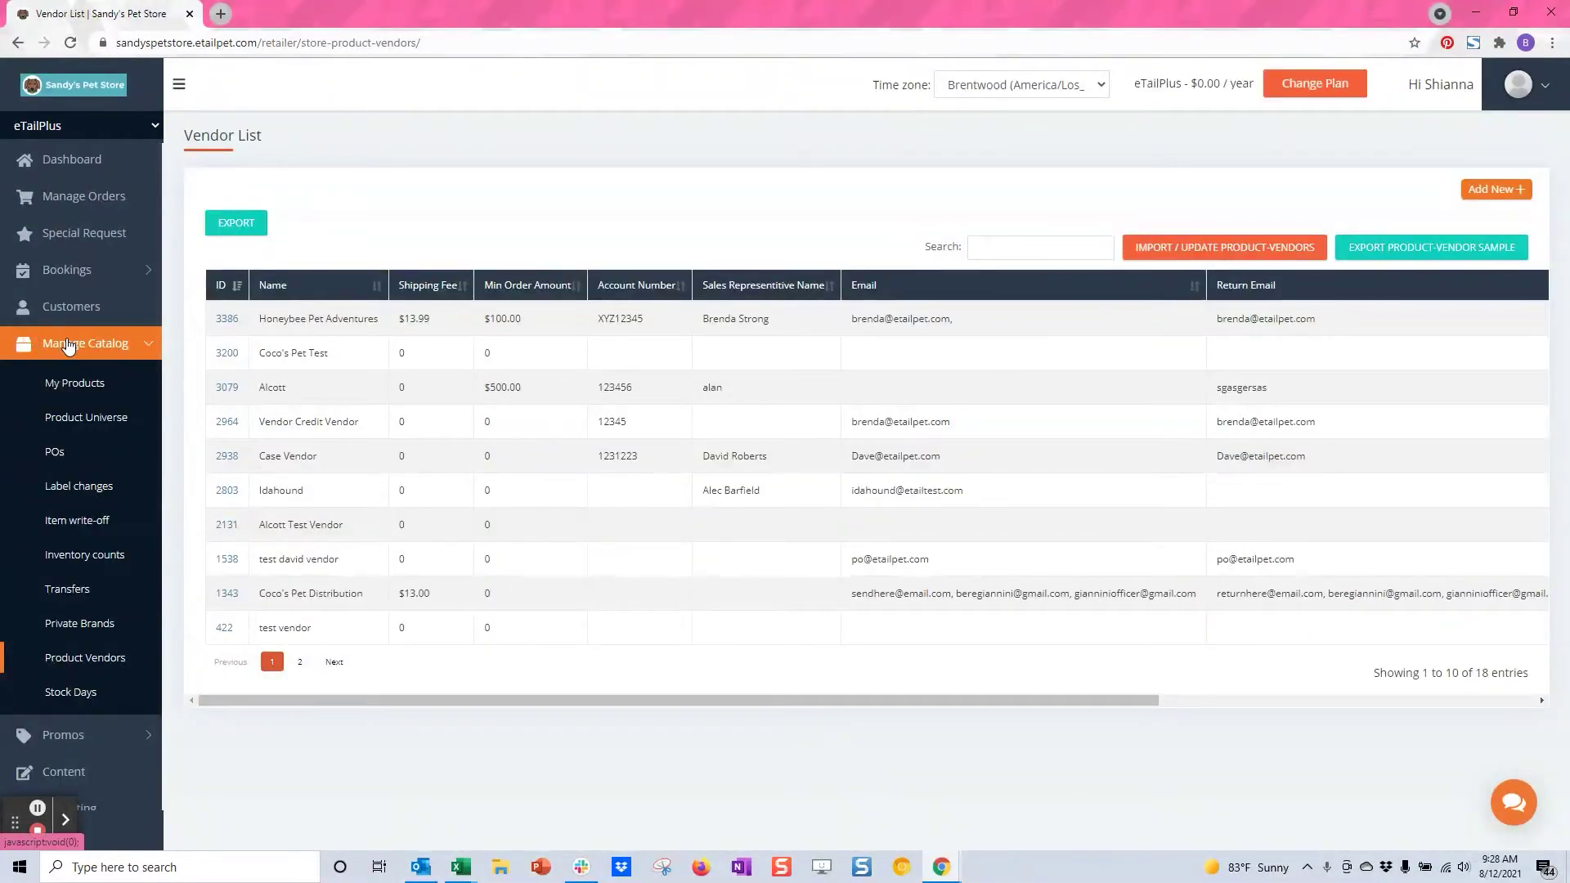
- In the store's web dashboard, open My Products and save the product import sample as store-catalog-import-sample-excel.xlsx in the suggested folder
click(72, 386)
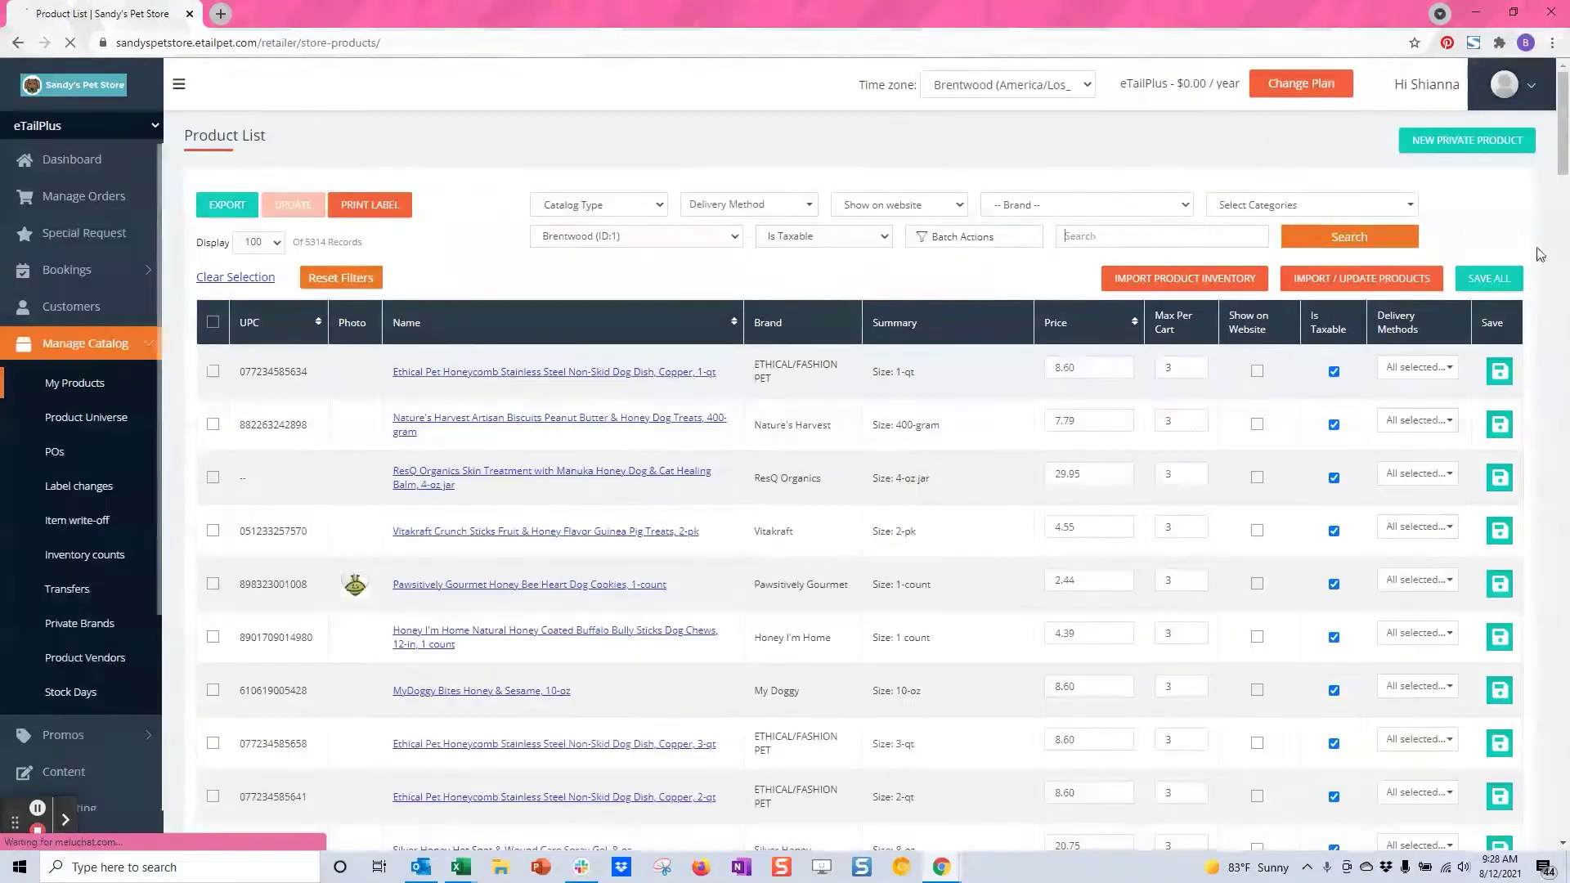
click(1380, 282)
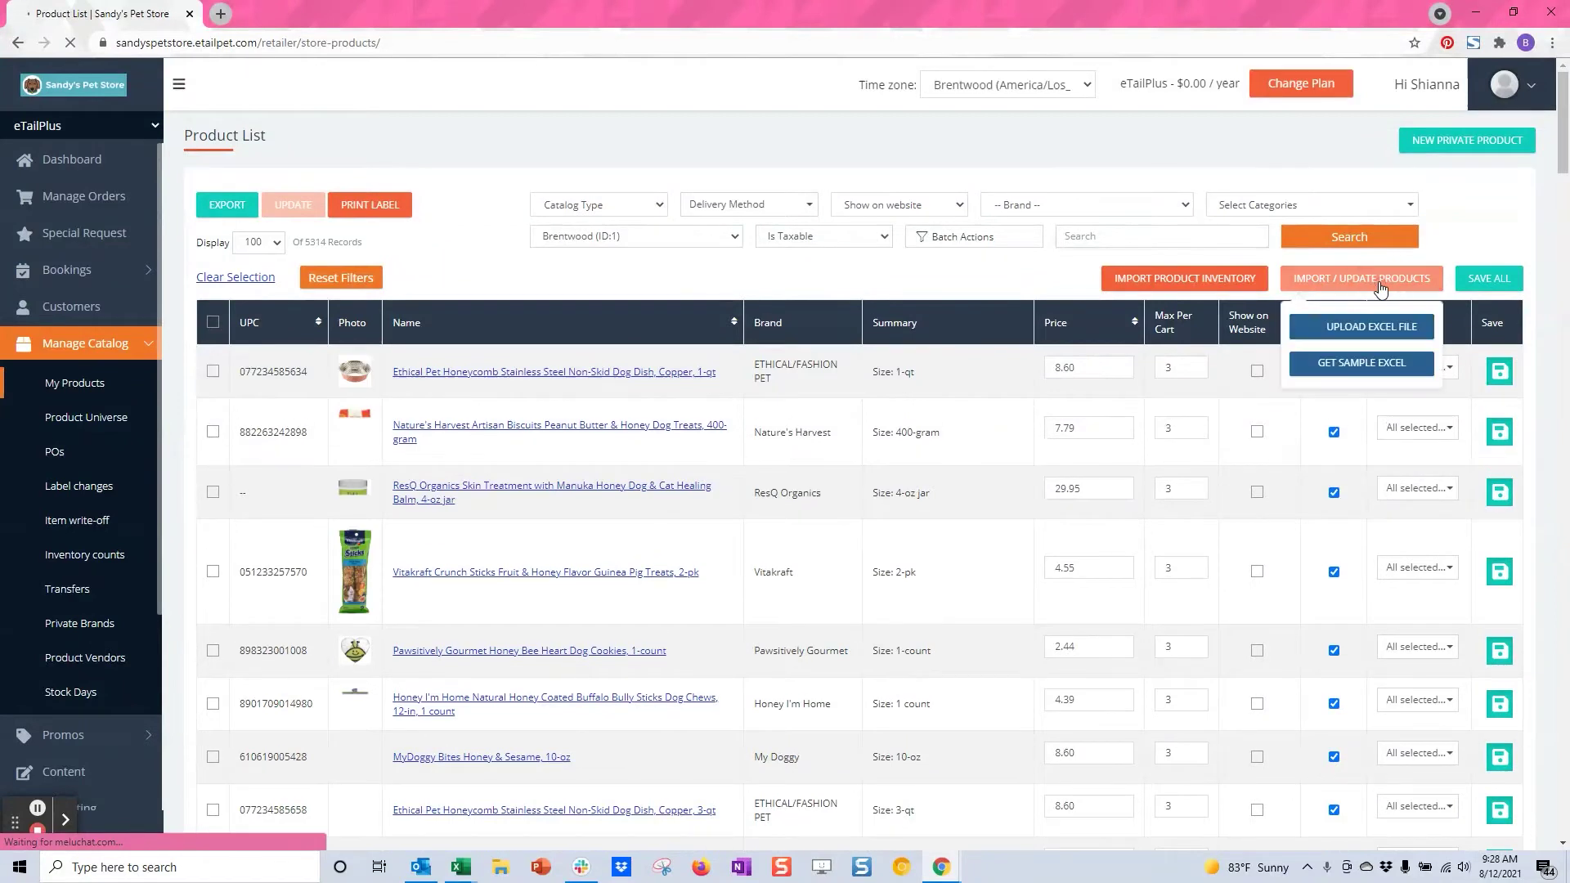
click(1380, 362)
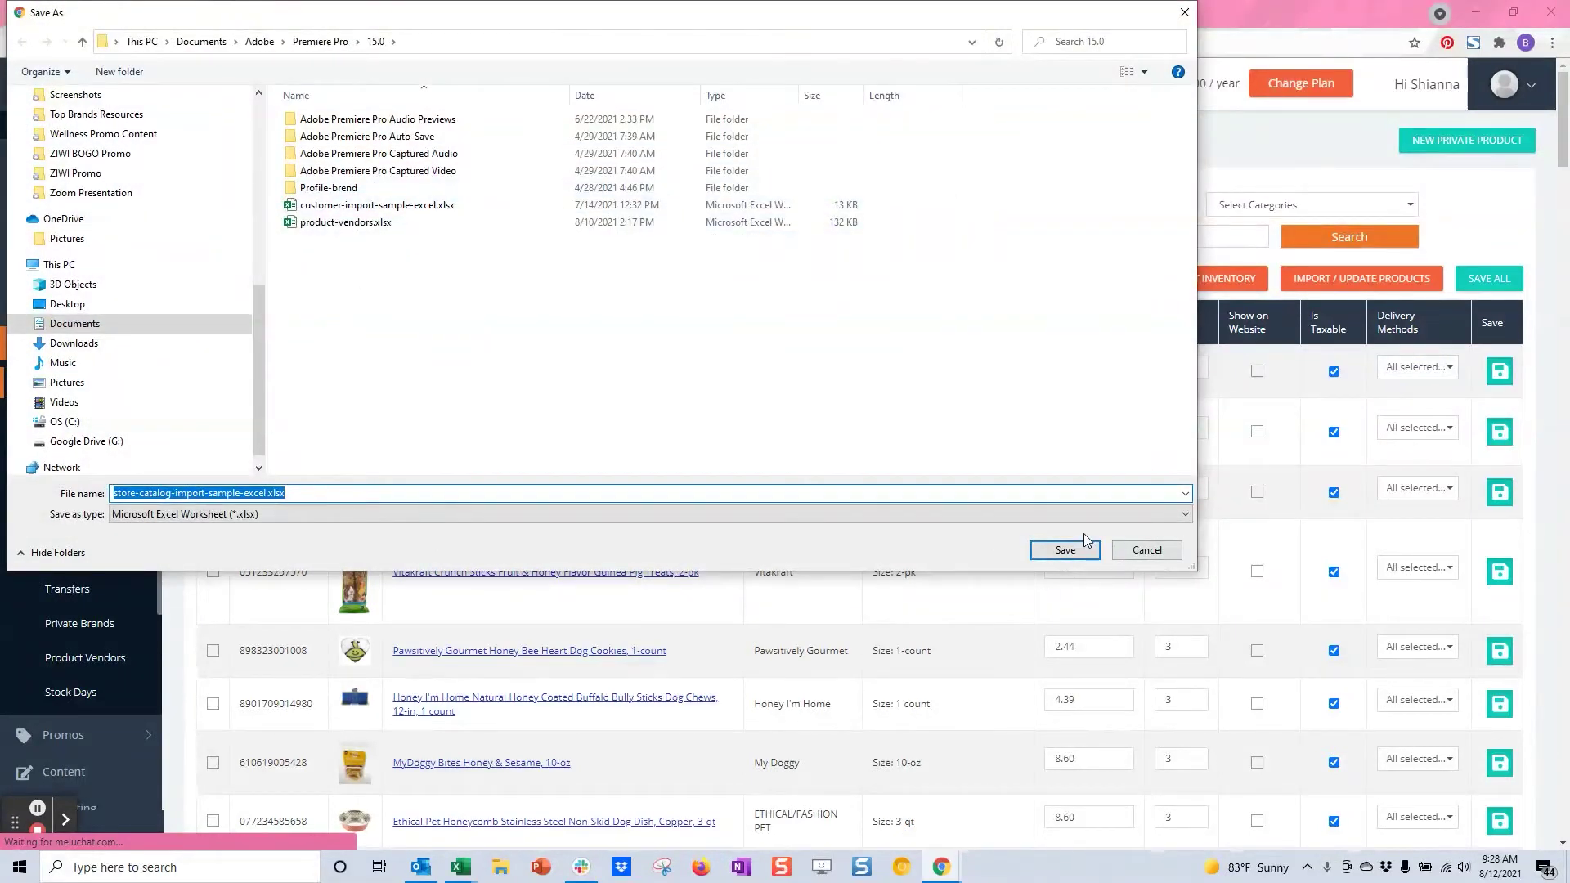
click(1066, 550)
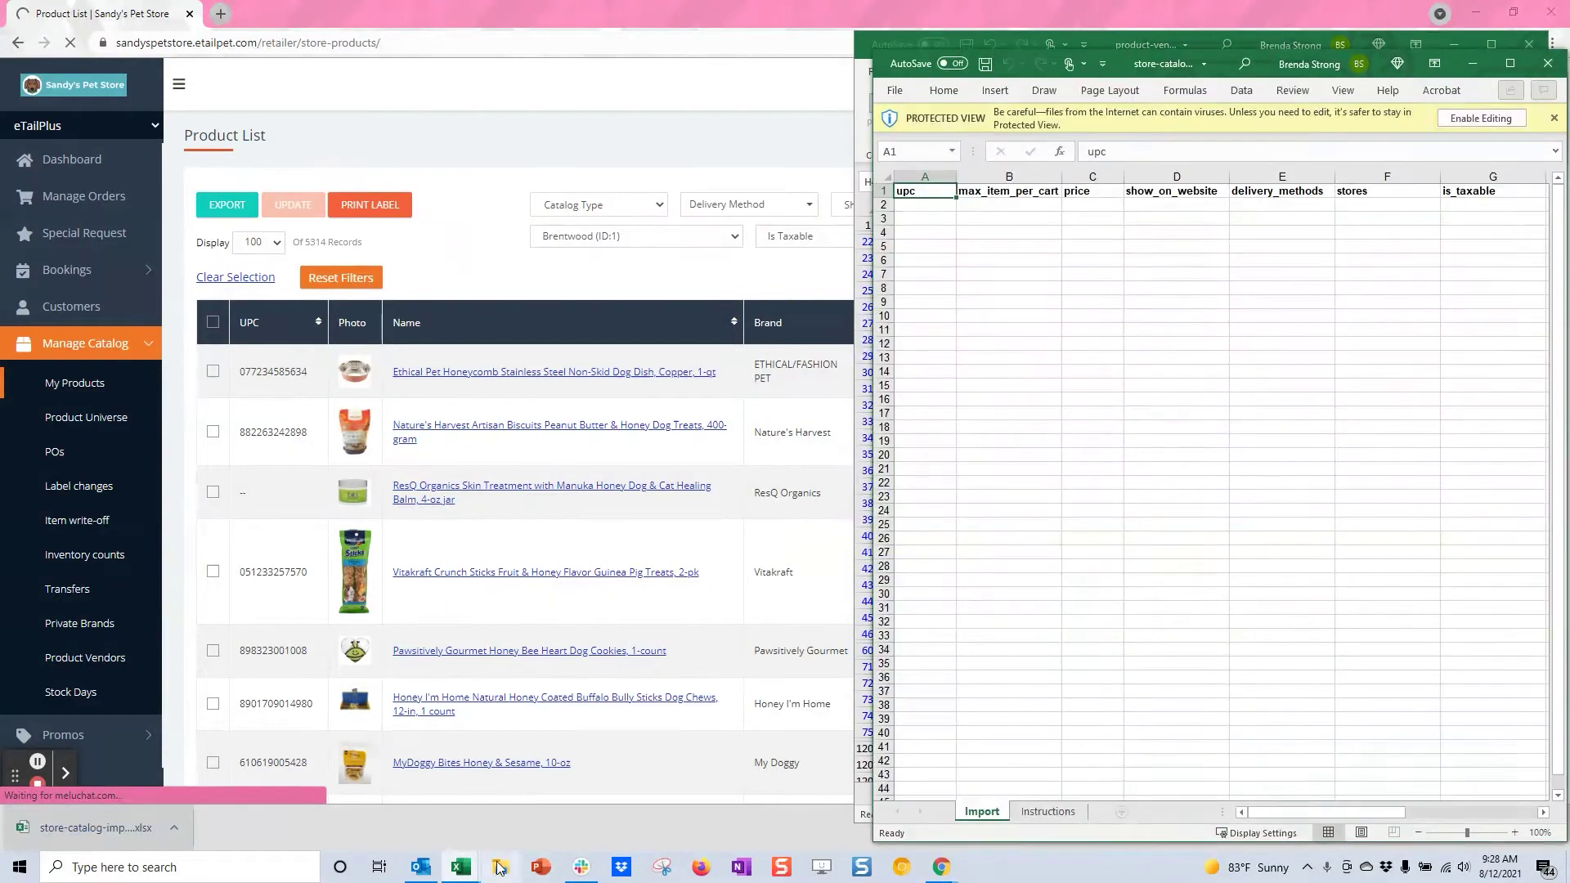
- Enable editing in the sample import workbook and arrange its window side by side with the product-vendors workbook
click(1481, 120)
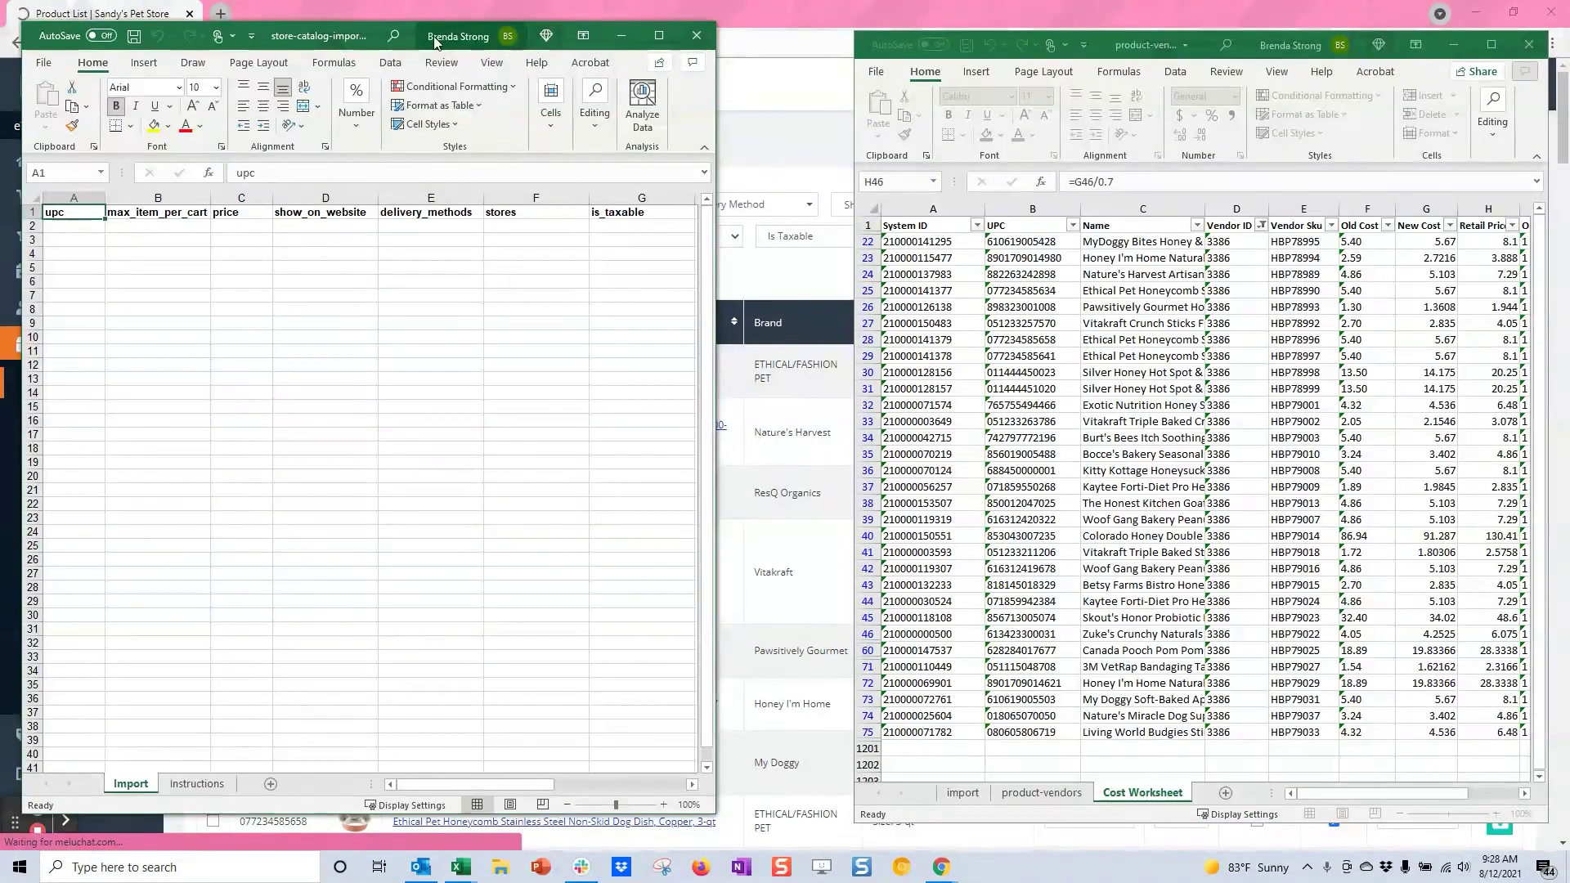
drag(439, 45, 481, 49)
drag(762, 107, 839, 108)
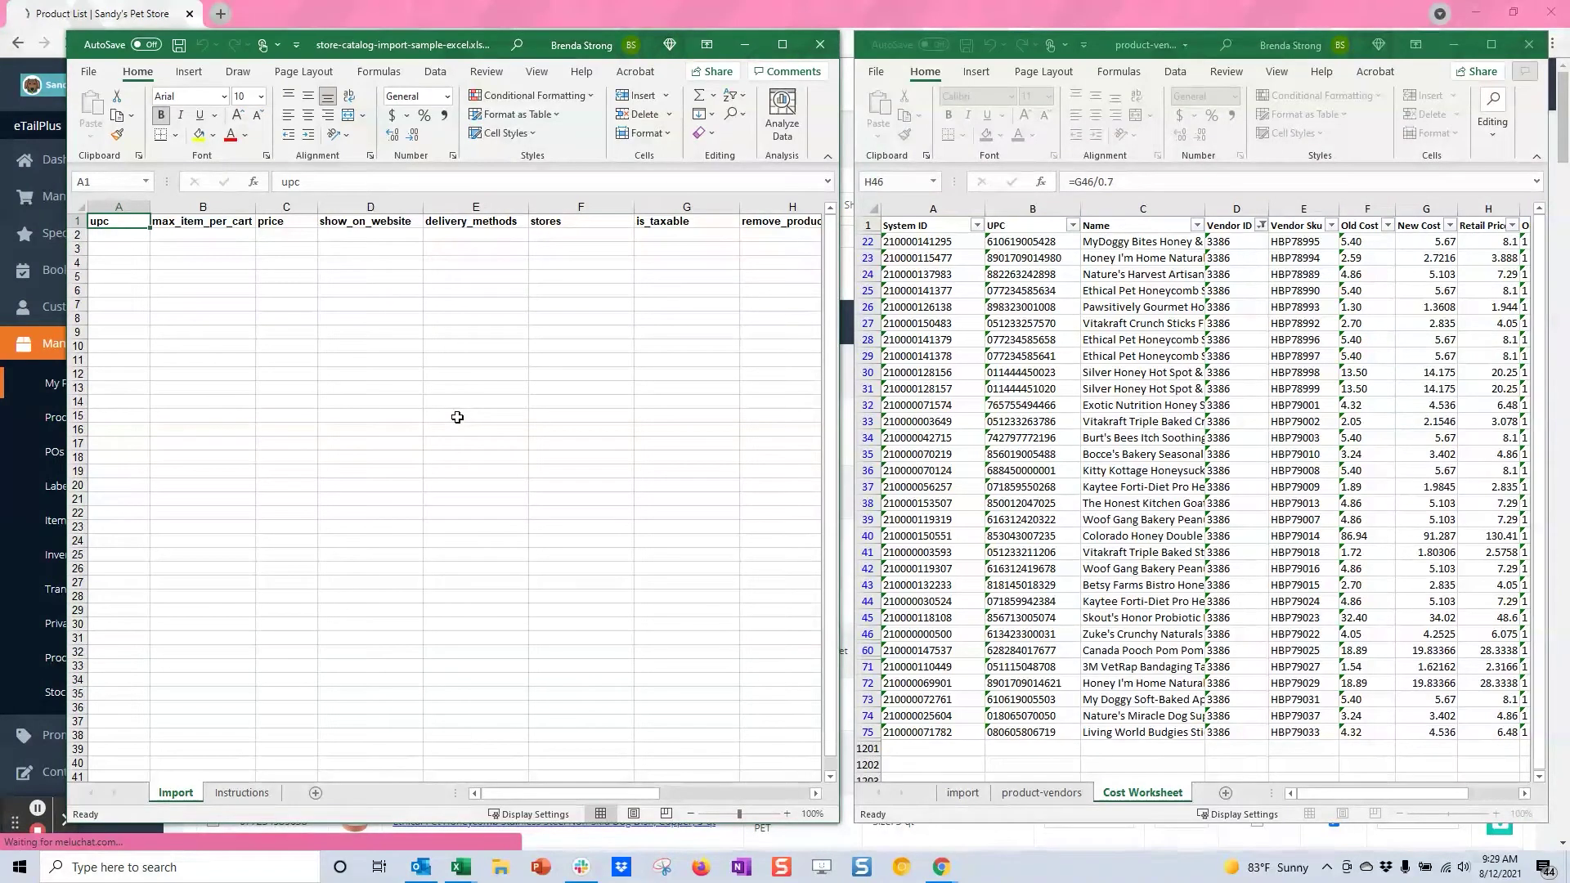
mouse_move(639, 797)
mouse_down()
mouse_move(784, 796)
mouse_move(635, 797)
mouse_up()
drag(565, 44, 565, 38)
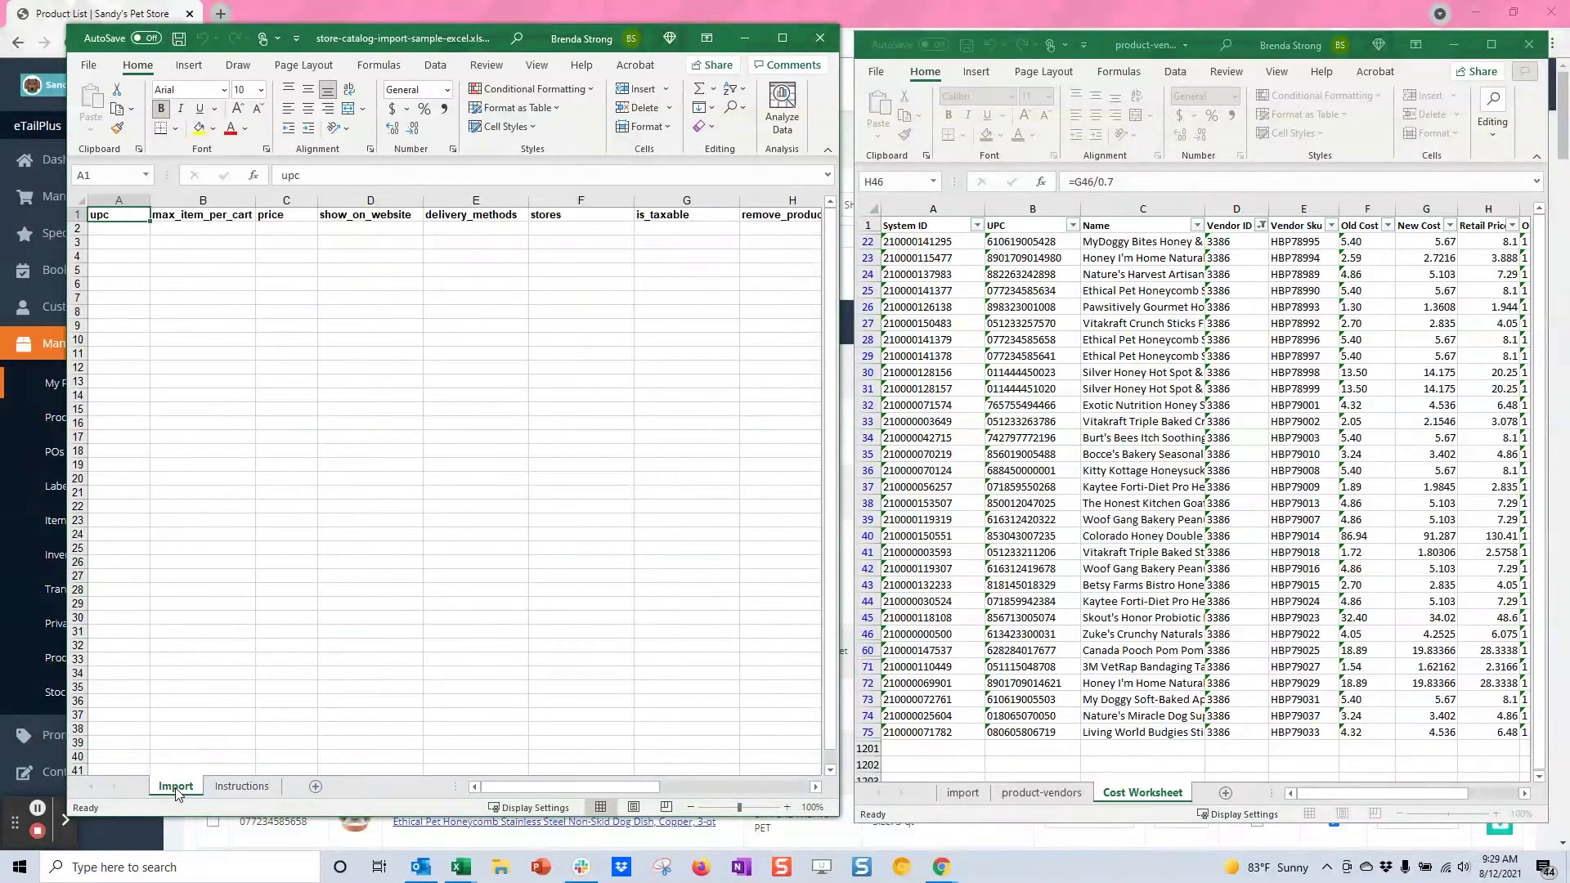
- Check the sample's Instructions sheet, and copy the filtered System IDs from the Cost Worksheet as values into the Import sheet from A2
click(249, 787)
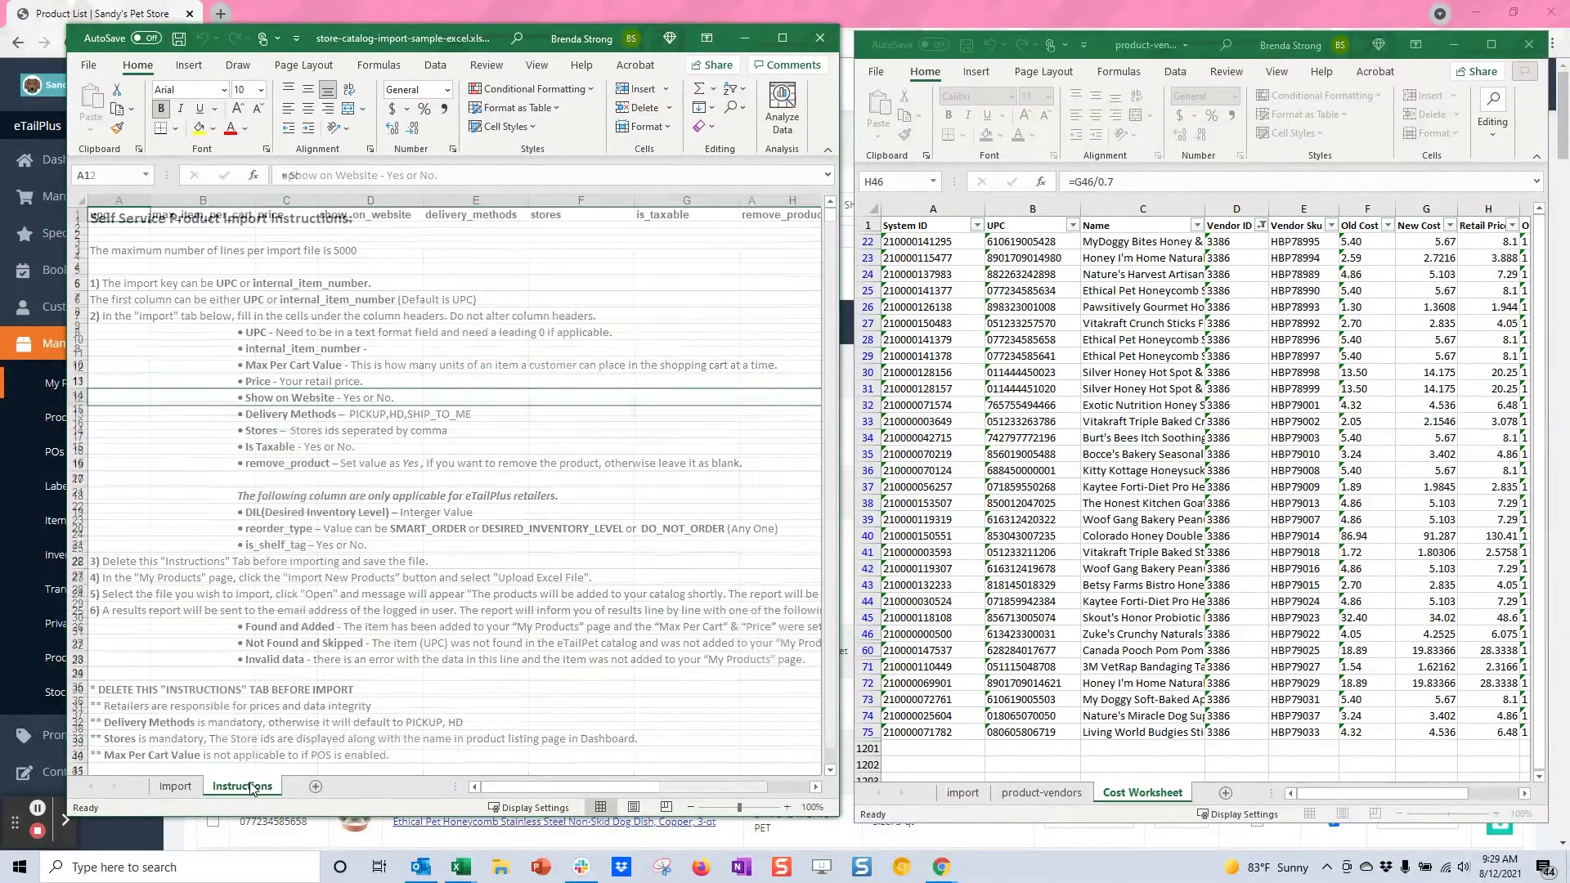
click(178, 790)
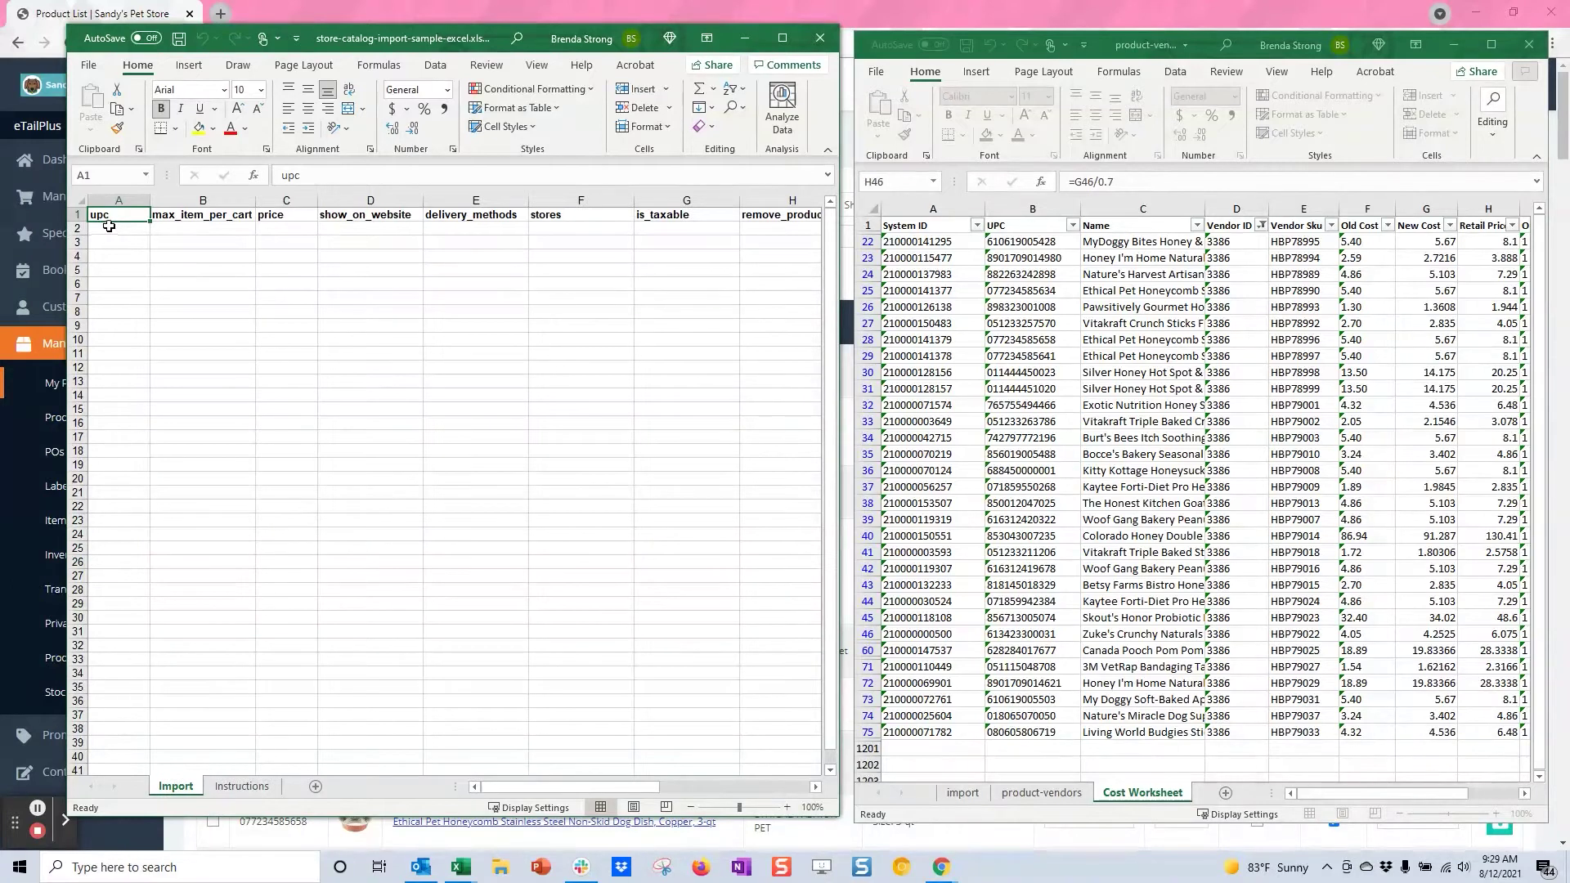
click(941, 243)
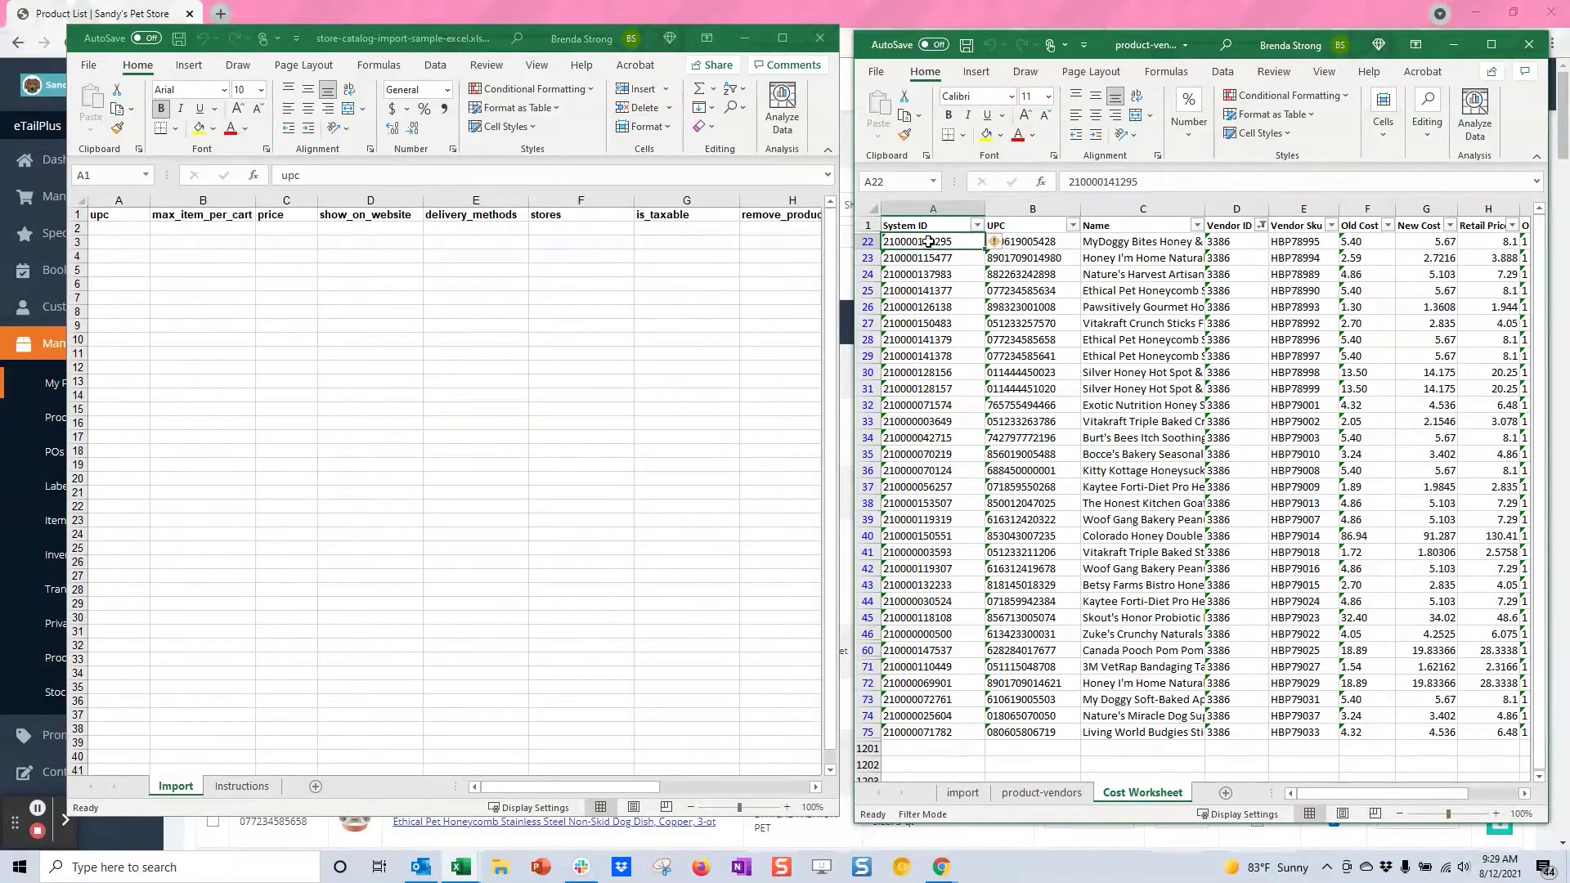
key(ctrl+shift+Down)
key(ctrl+c)
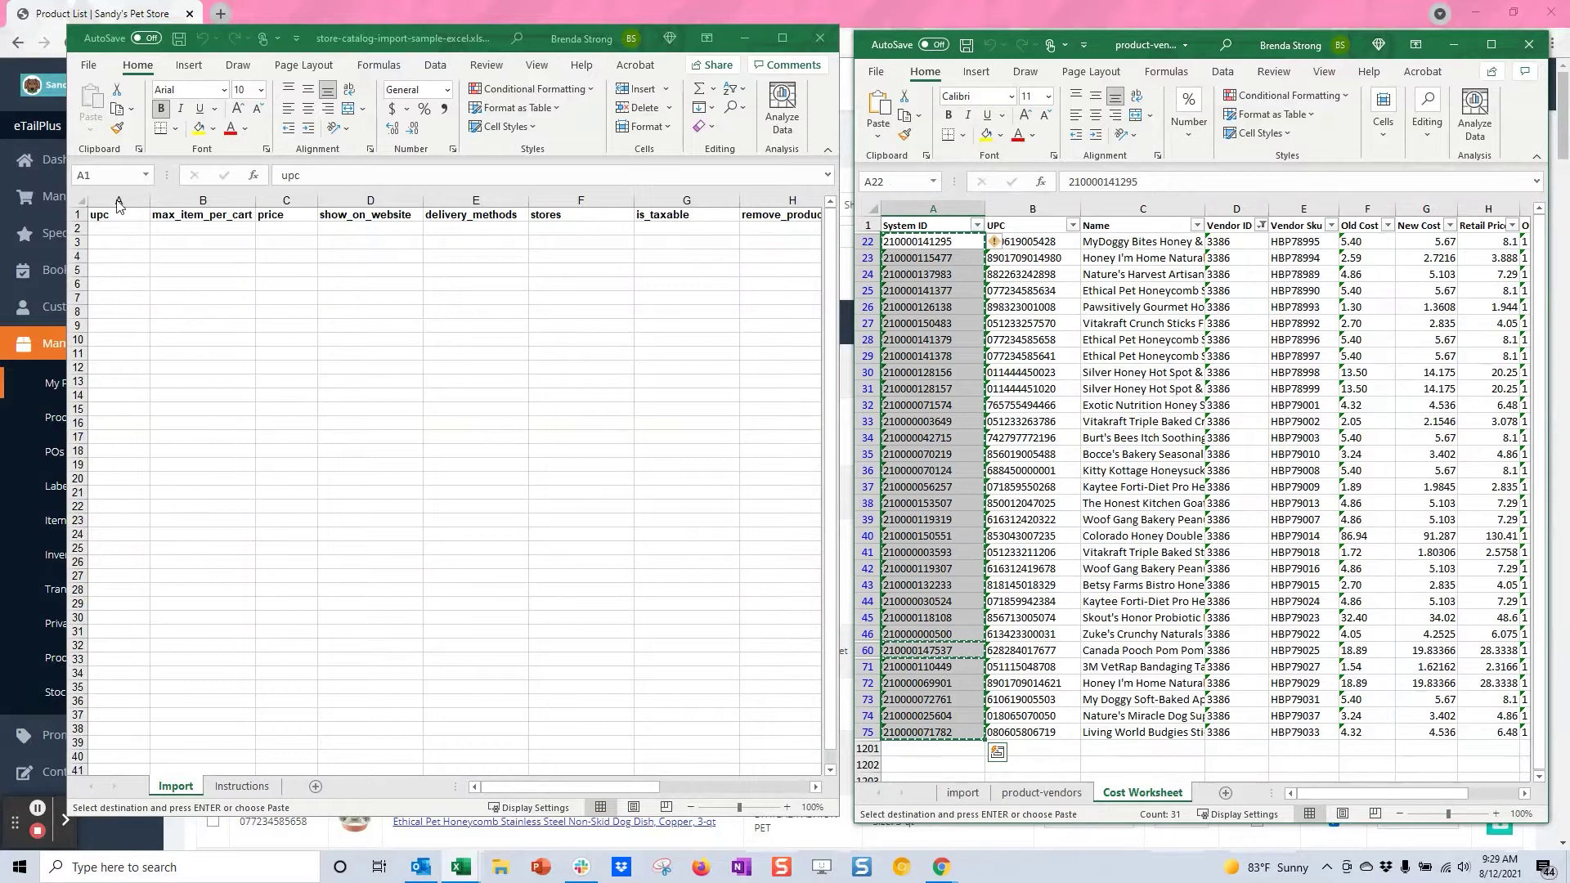
click(109, 229)
right_click(109, 229)
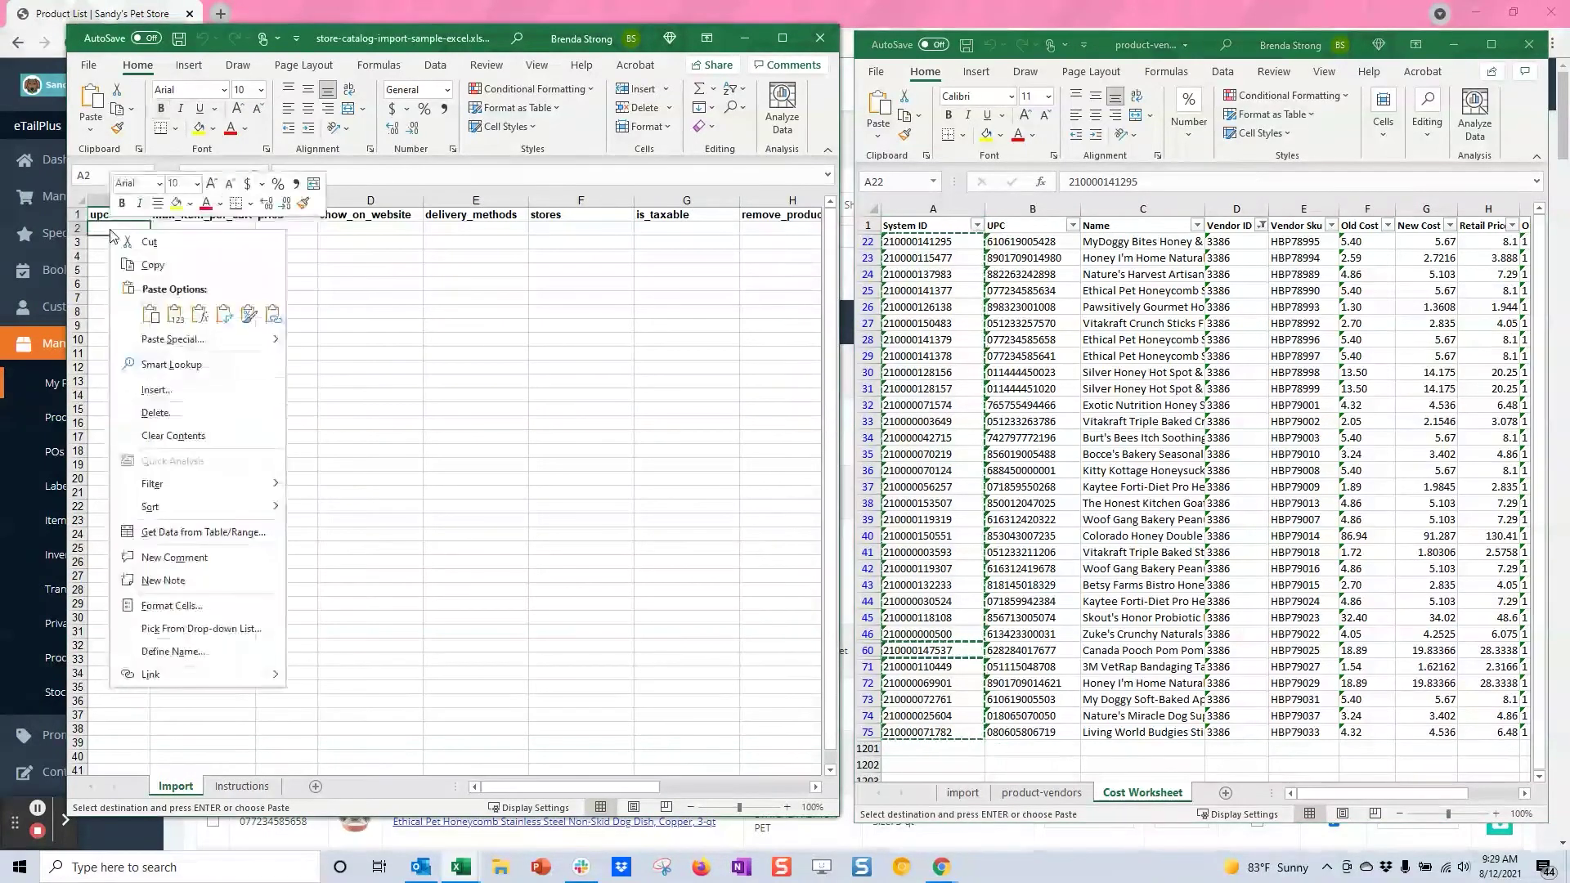
click(174, 315)
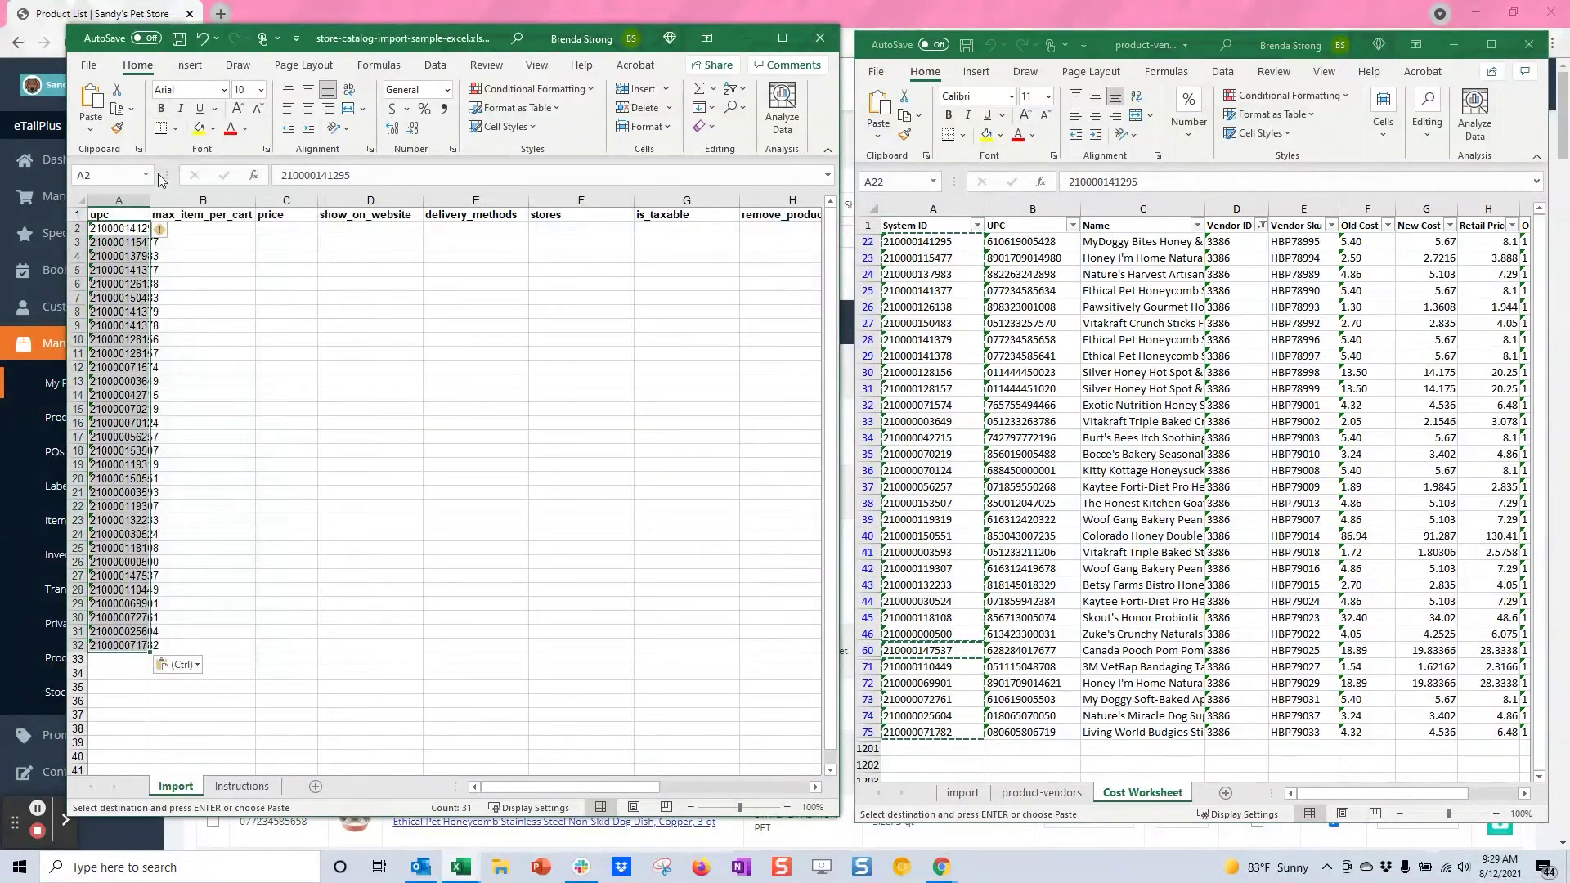
- Replace the upc header in A1 of the Import sheet with internal_item_number copied from the Instructions sheet, and autofit column A
click(241, 786)
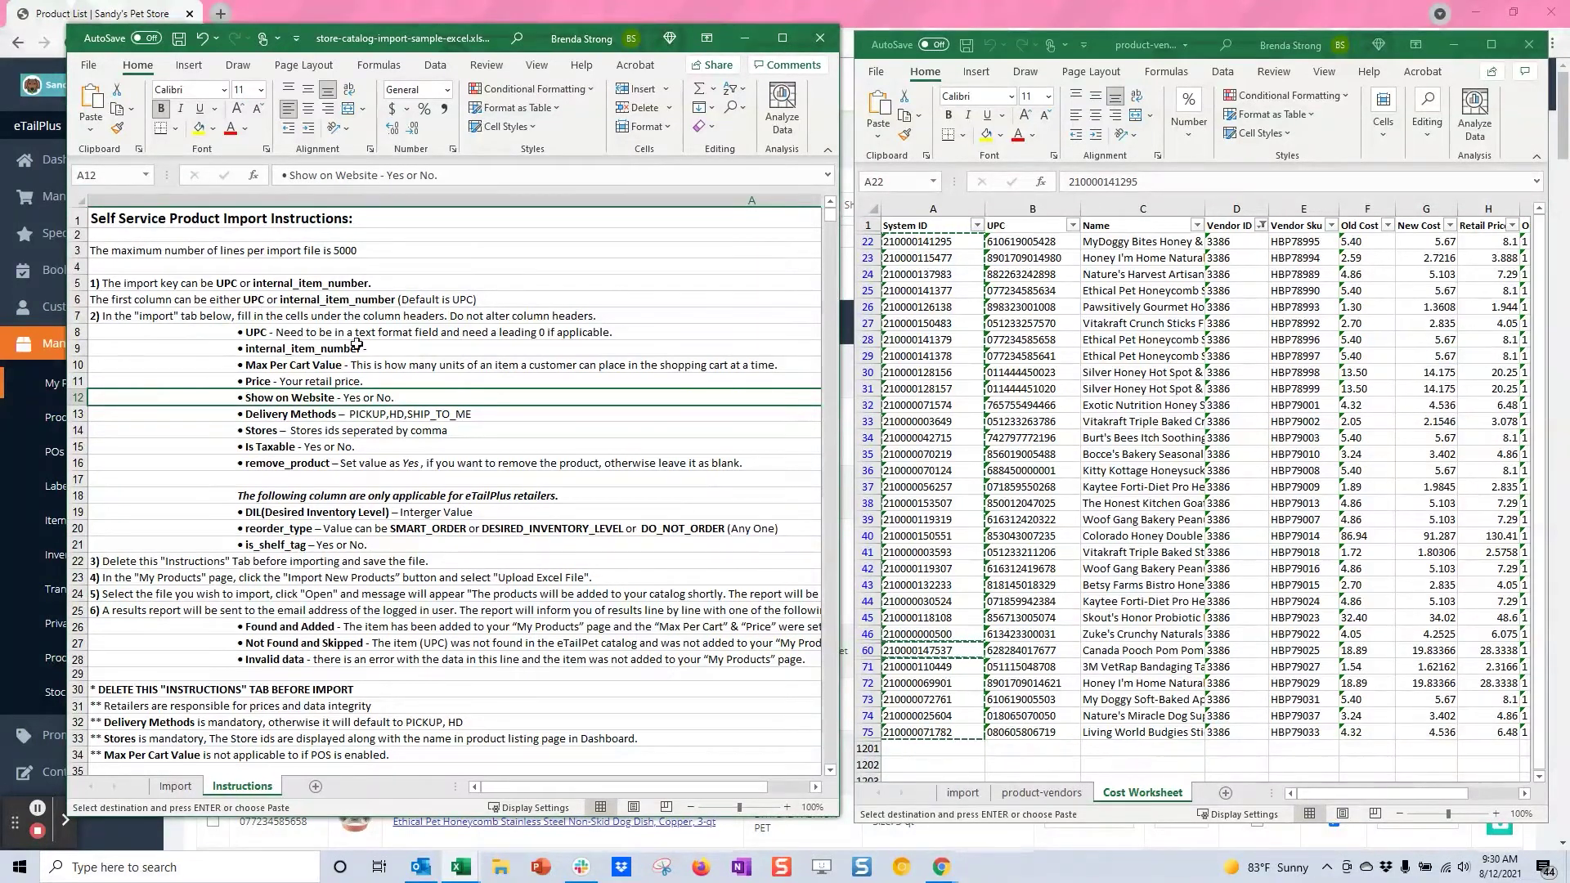
key(Up)
key(Up)
key(Up)
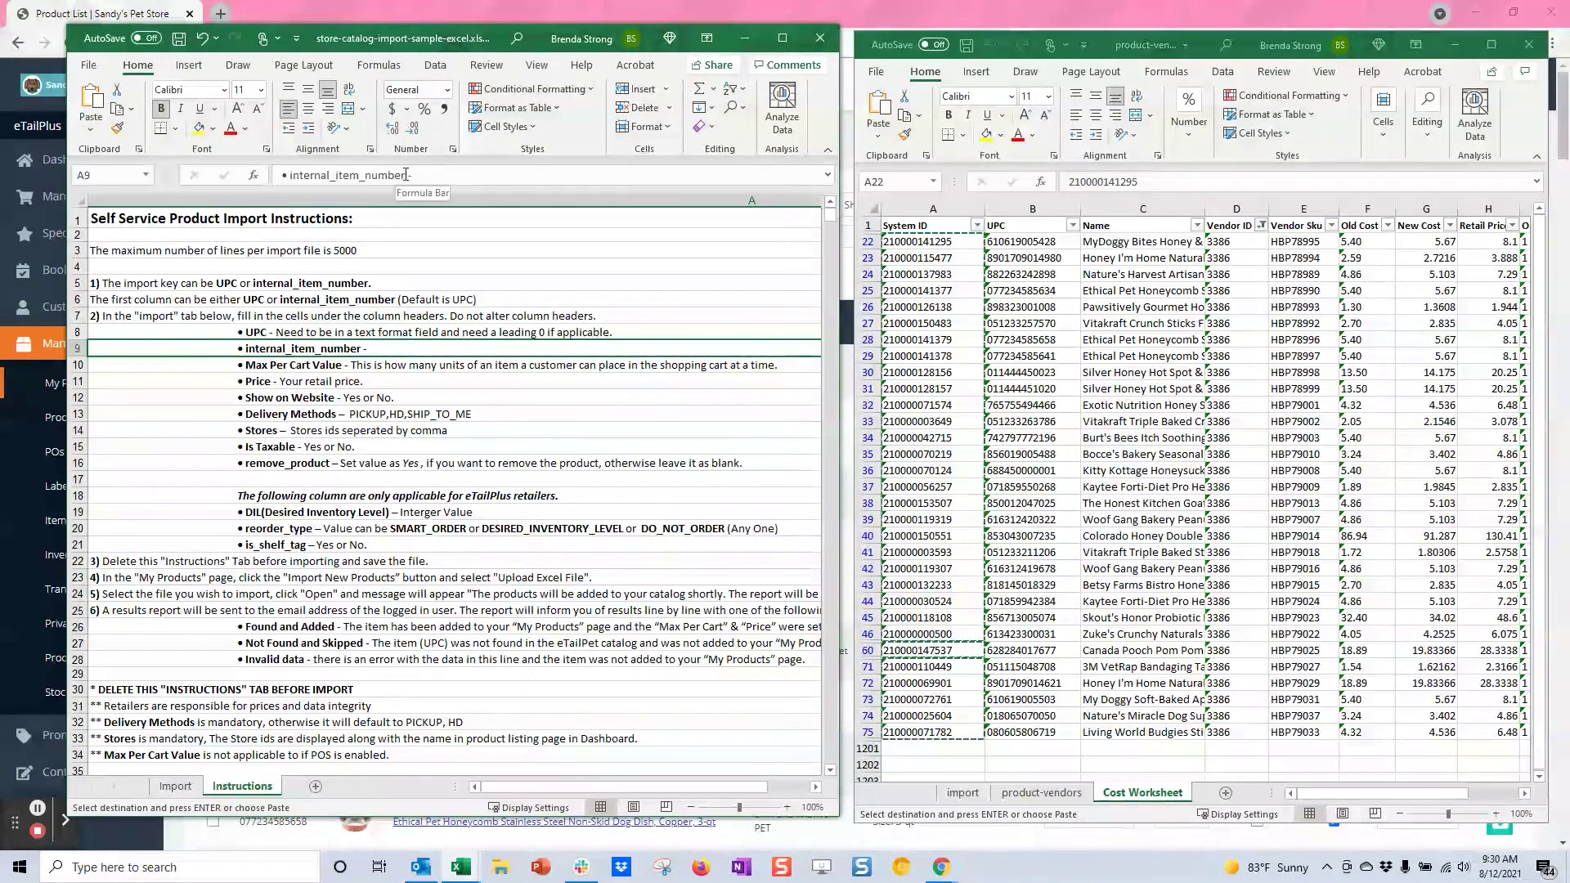
drag(405, 175, 286, 215)
key(ctrl+c)
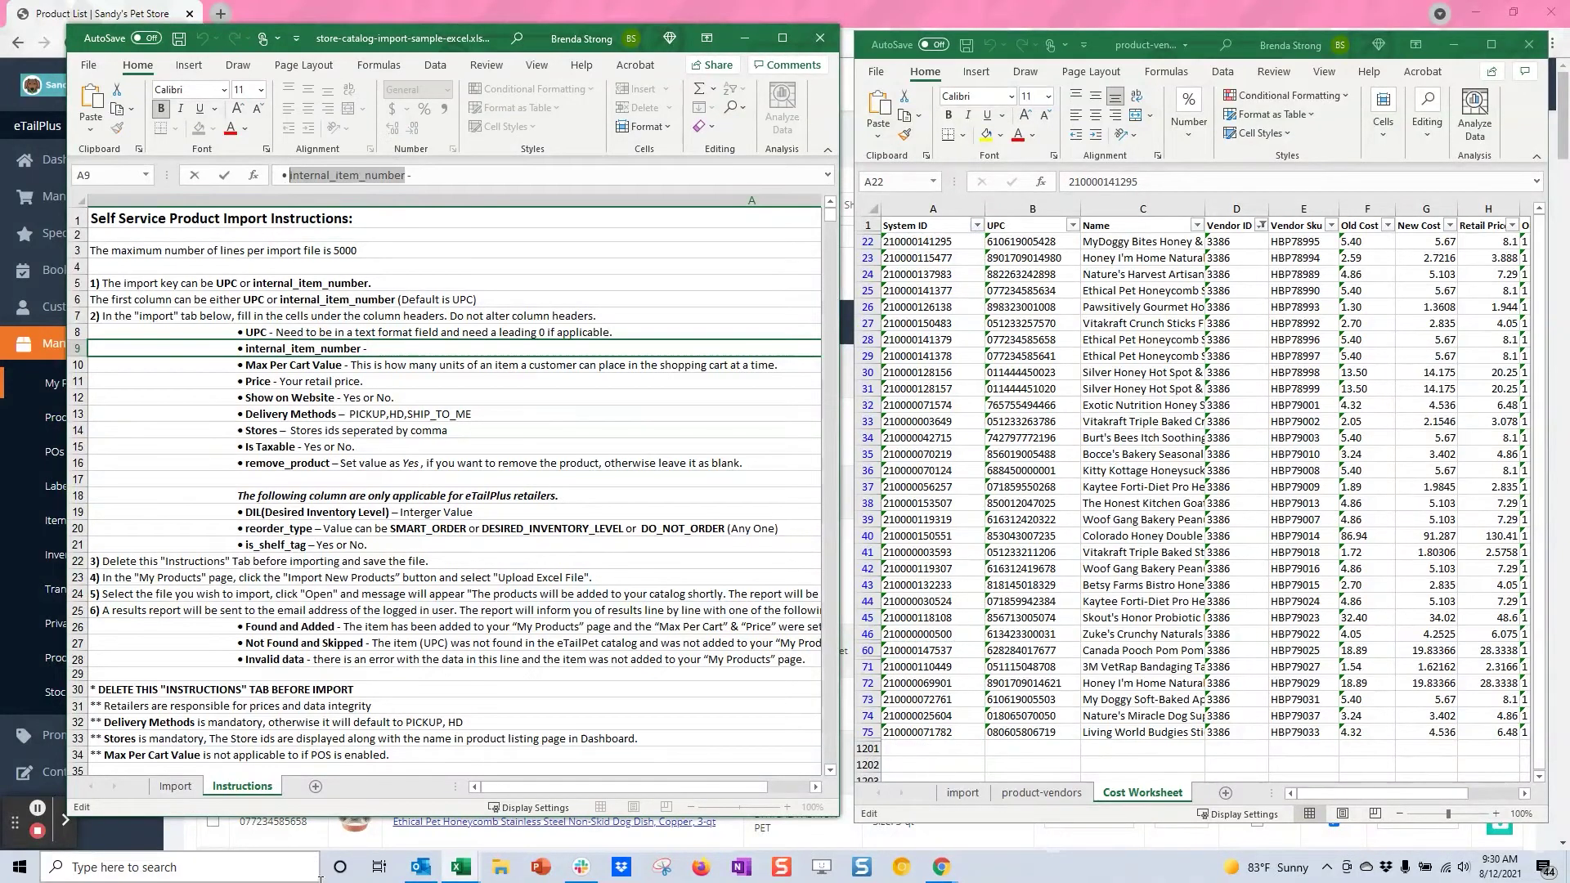
click(175, 786)
click(118, 214)
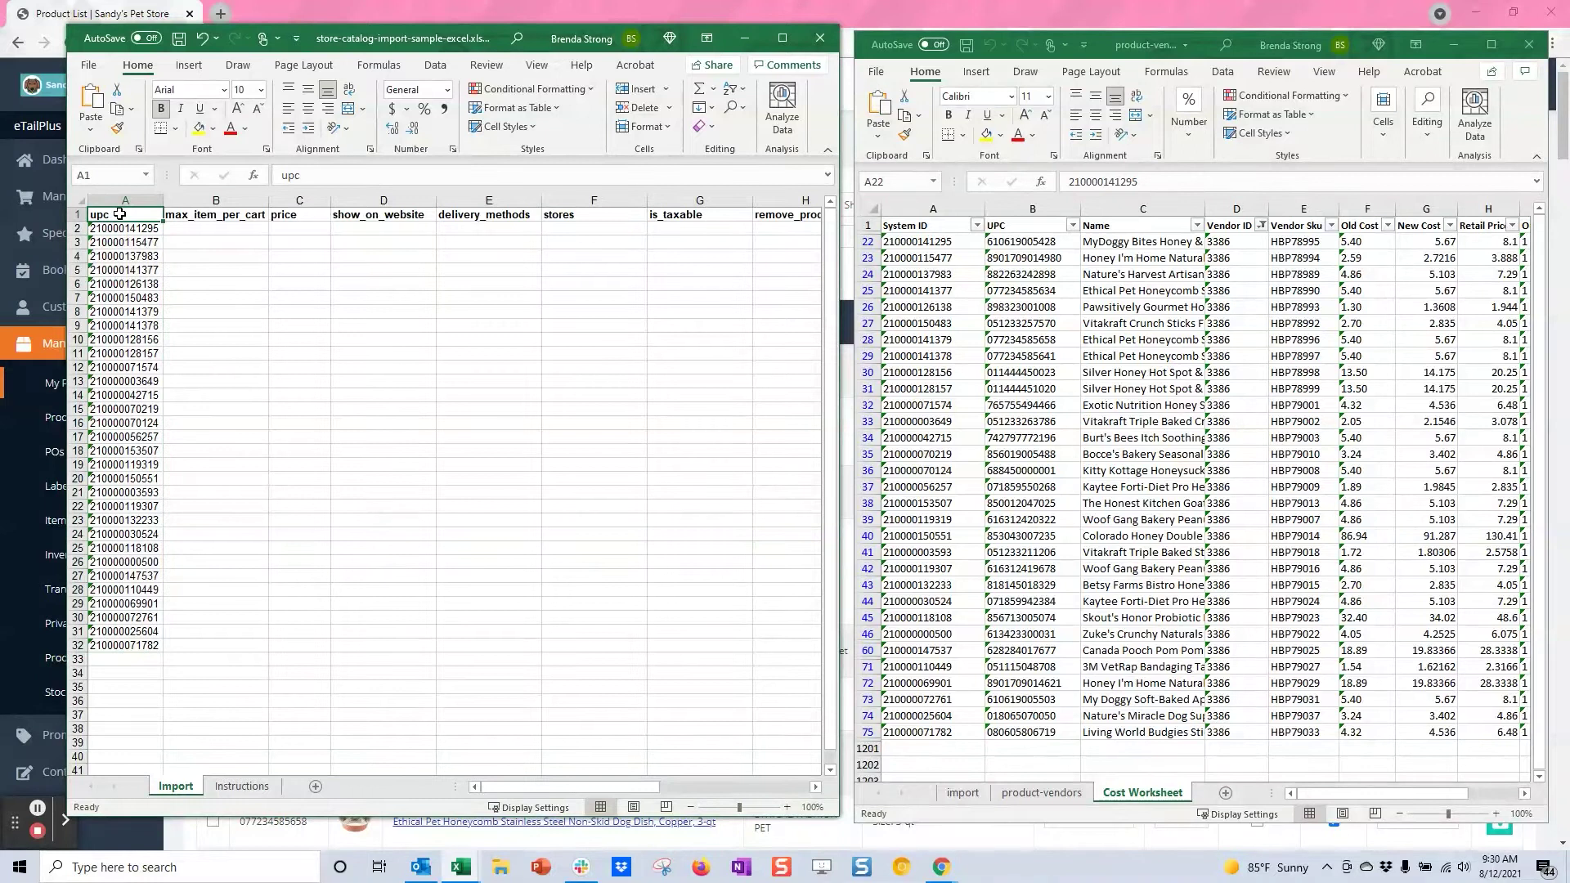
key(ctrl+v)
click(189, 233)
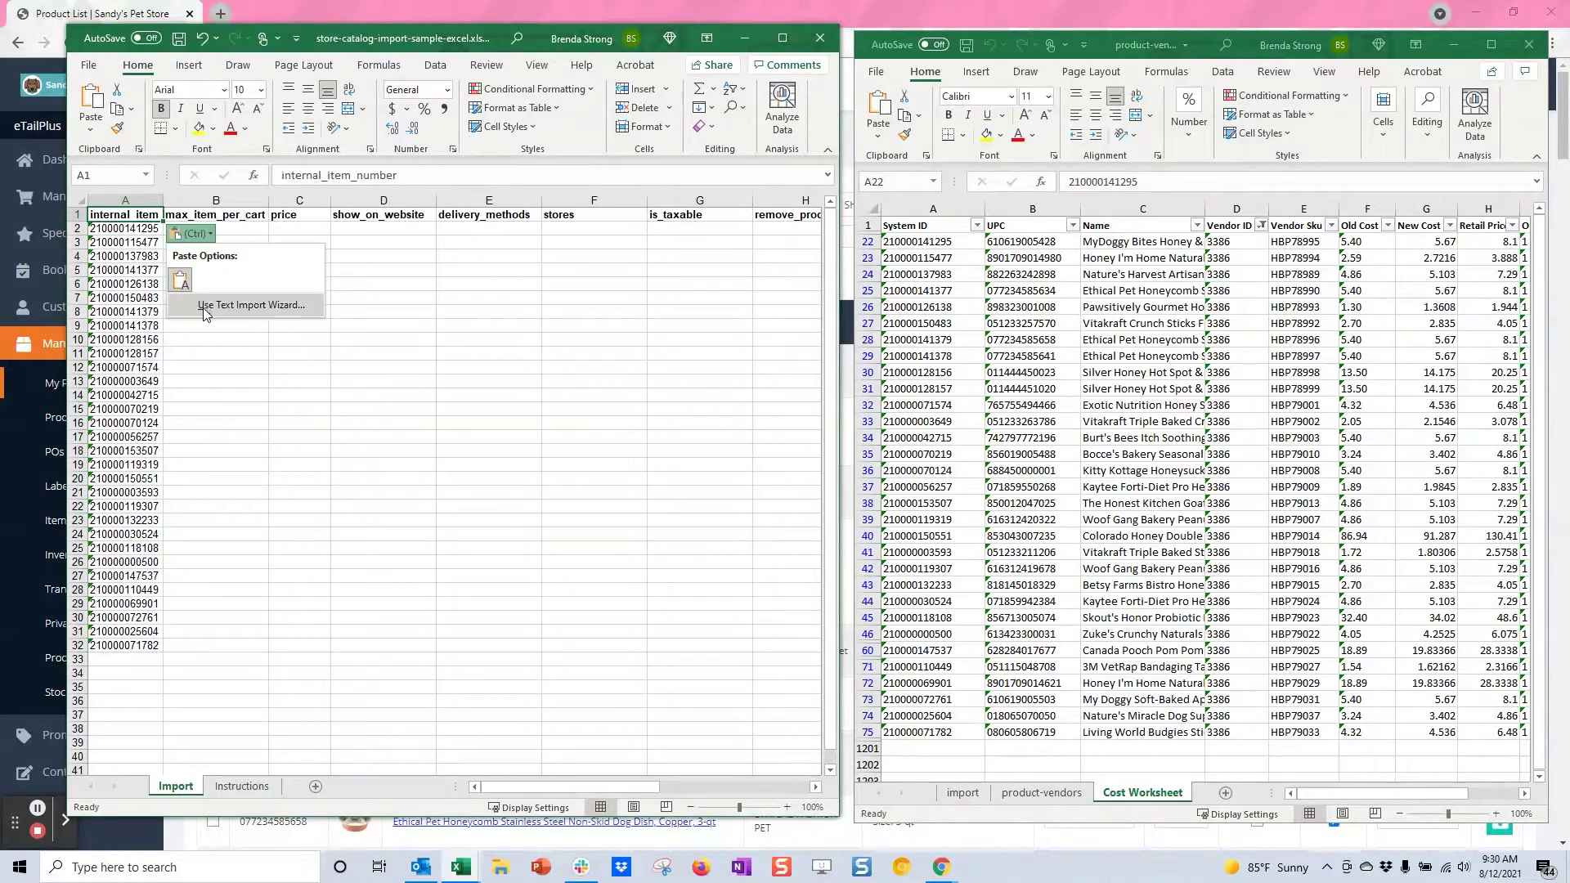
key(Escape)
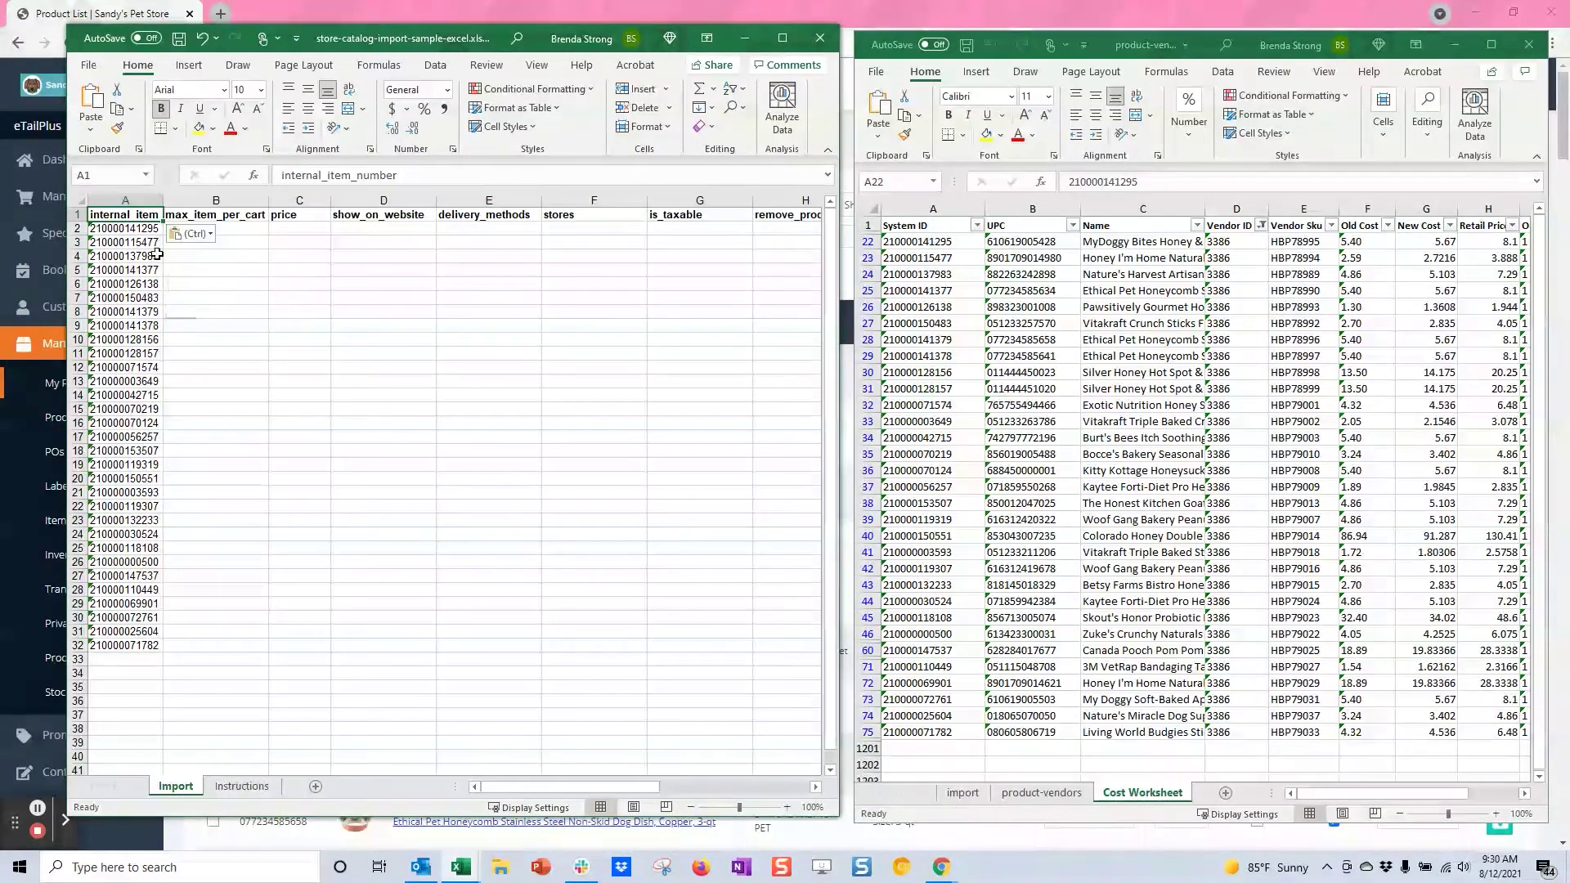
double_click(164, 200)
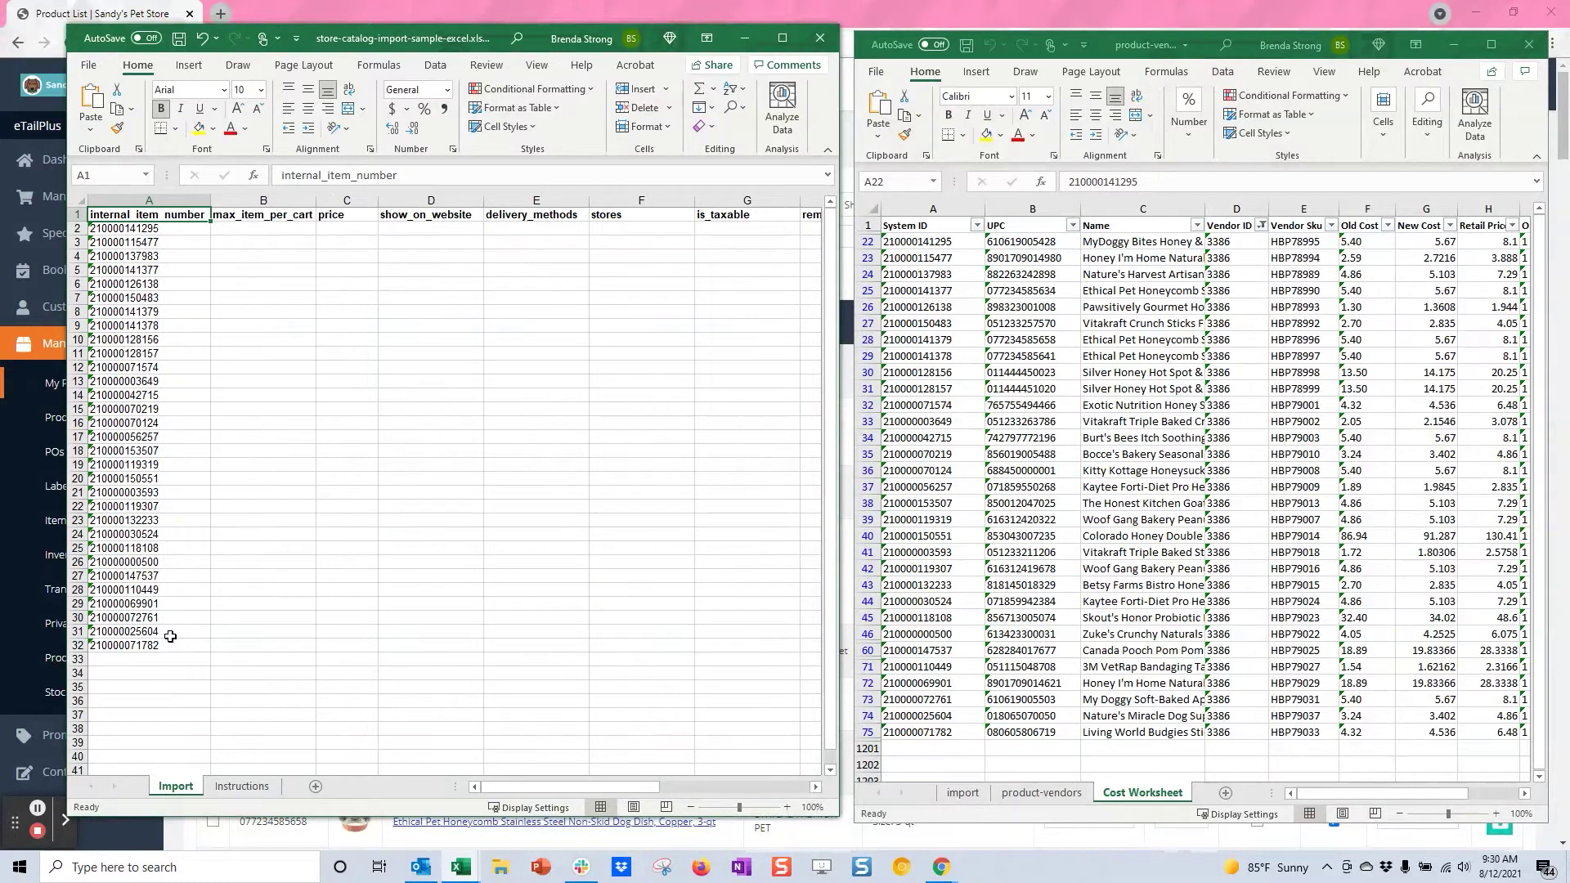
- Copy the filtered retail prices from the Cost Worksheet and paste them as values into the Import sheet's price column from C2
click(278, 233)
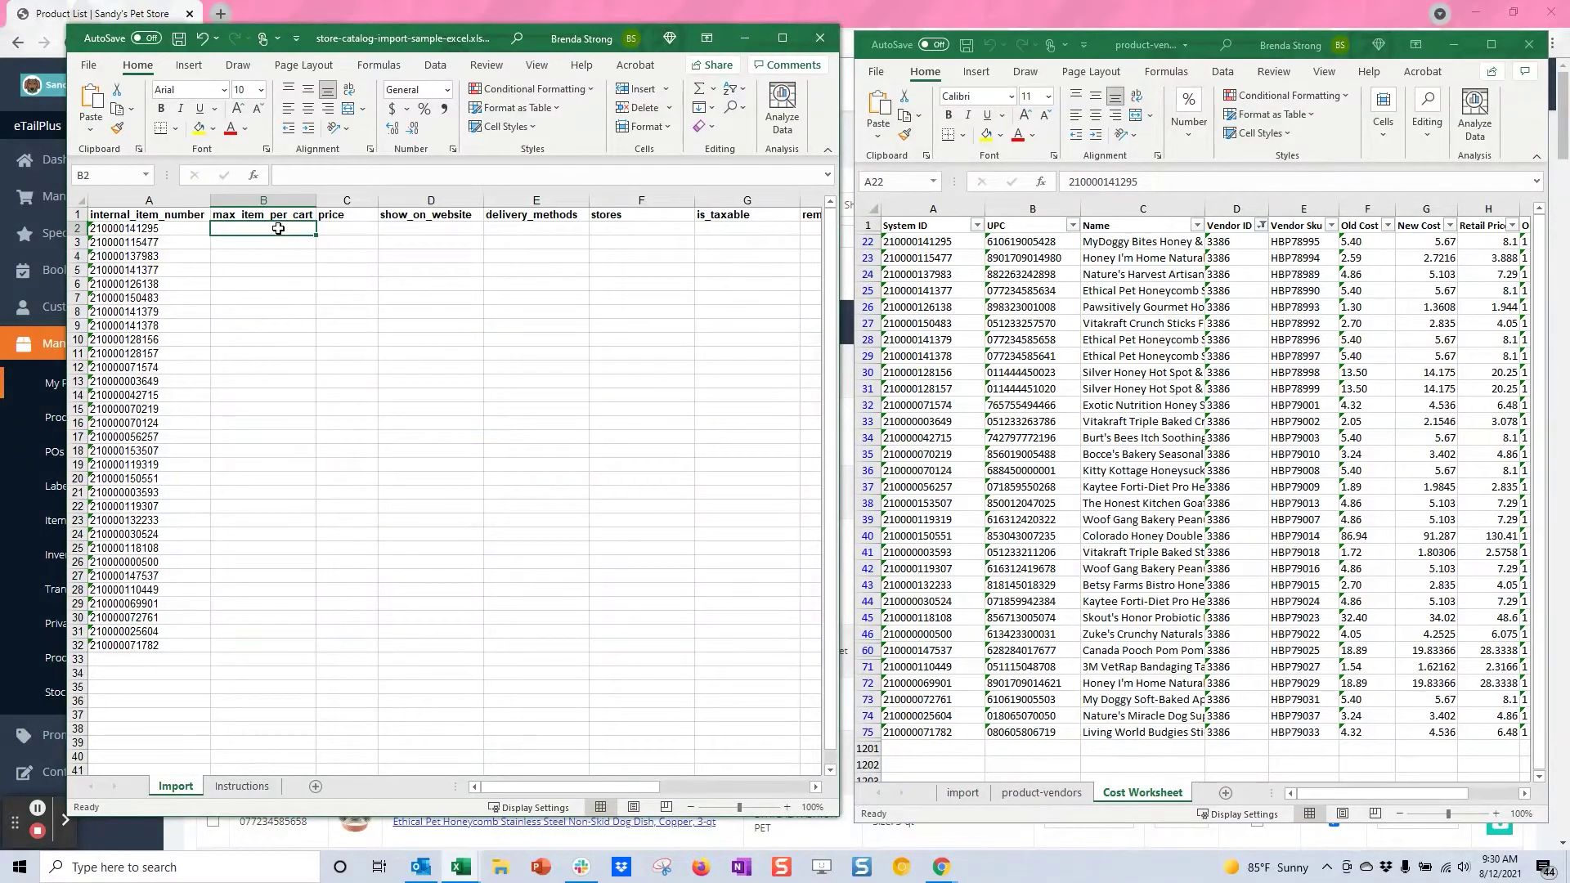
click(346, 228)
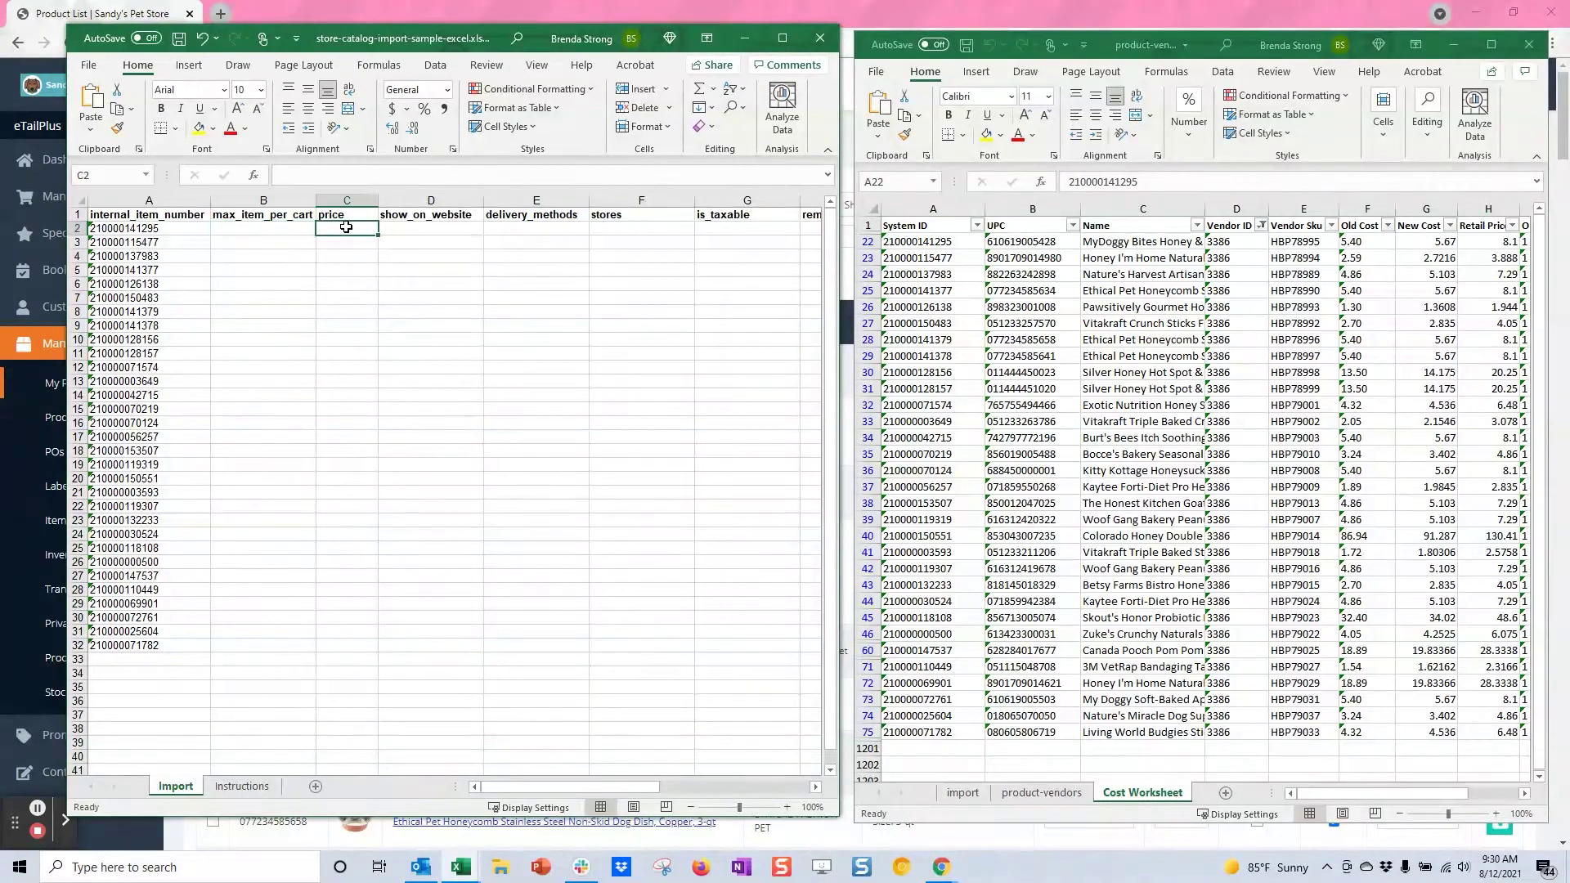
click(1498, 240)
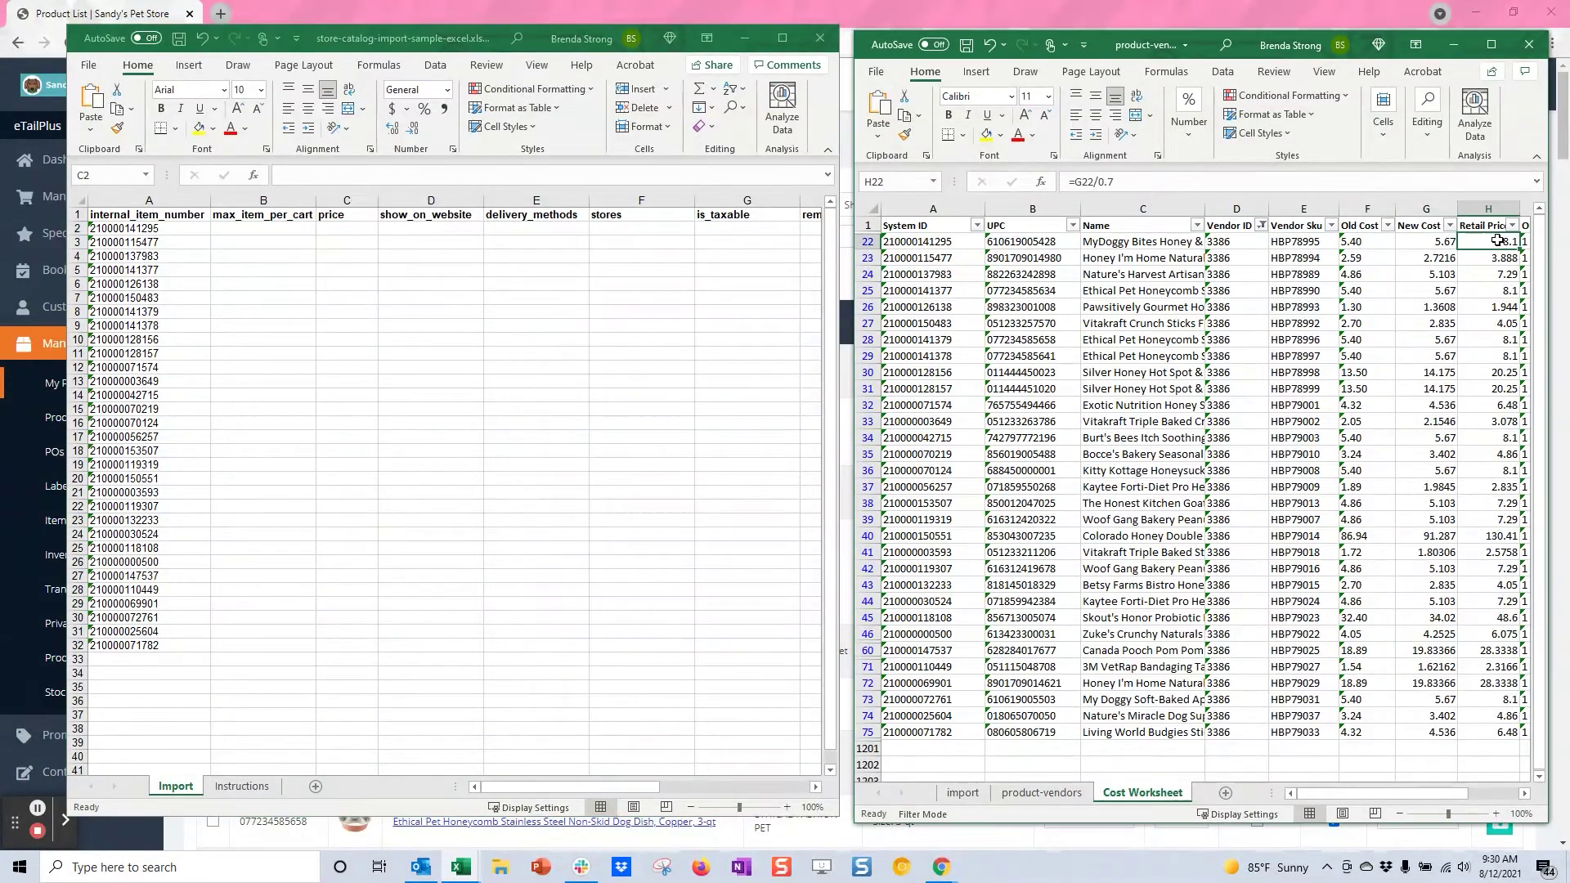
key(ctrl+shift+Down)
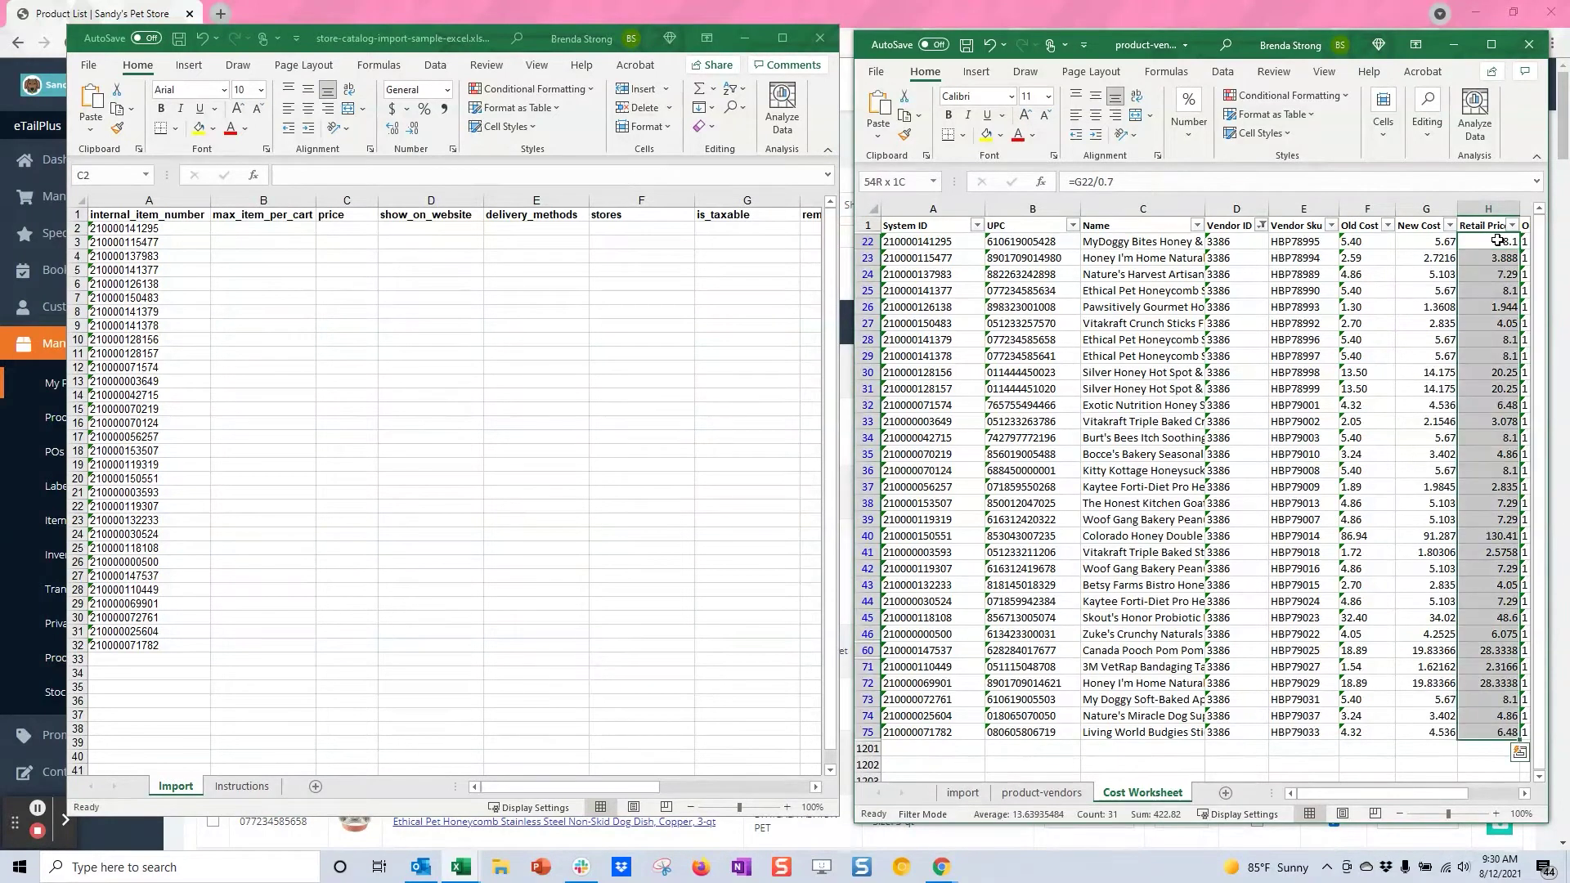
key(ctrl+c)
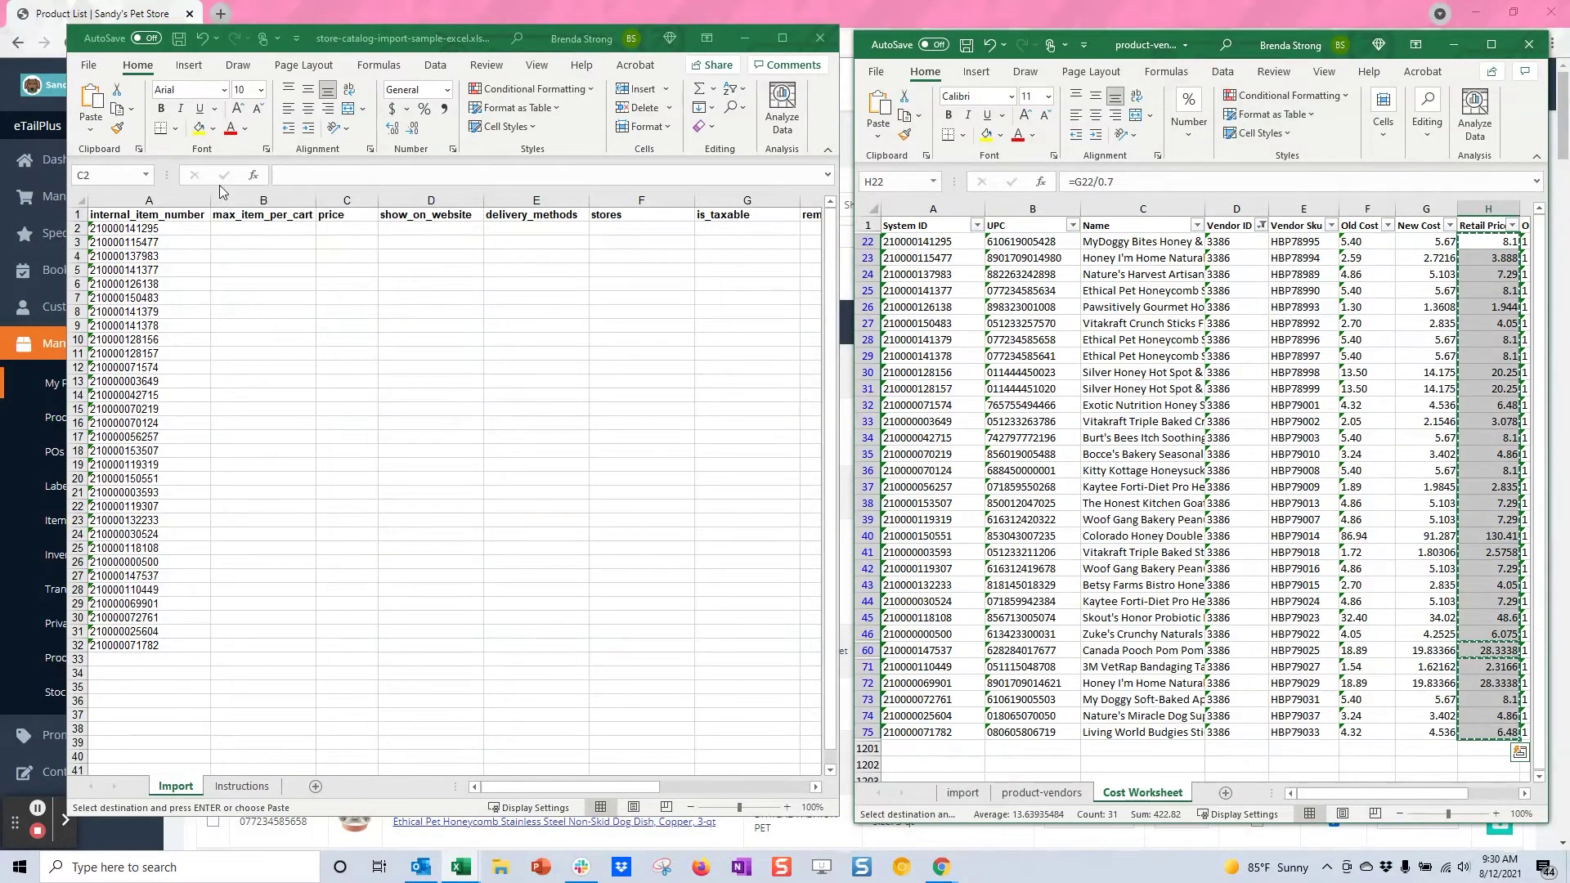
click(334, 232)
right_click(334, 229)
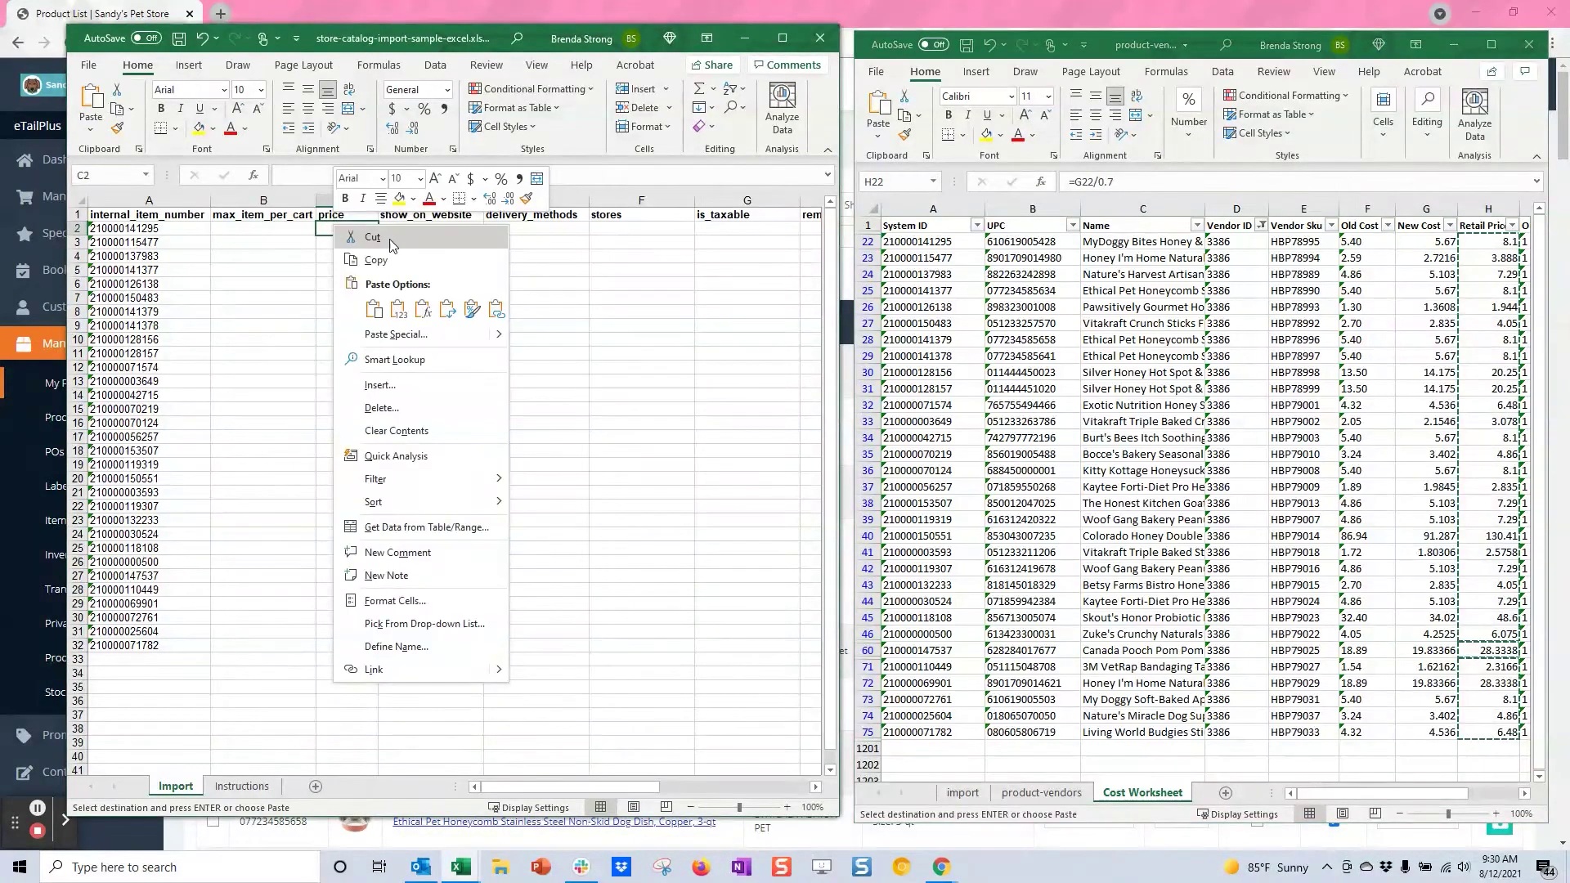
click(399, 318)
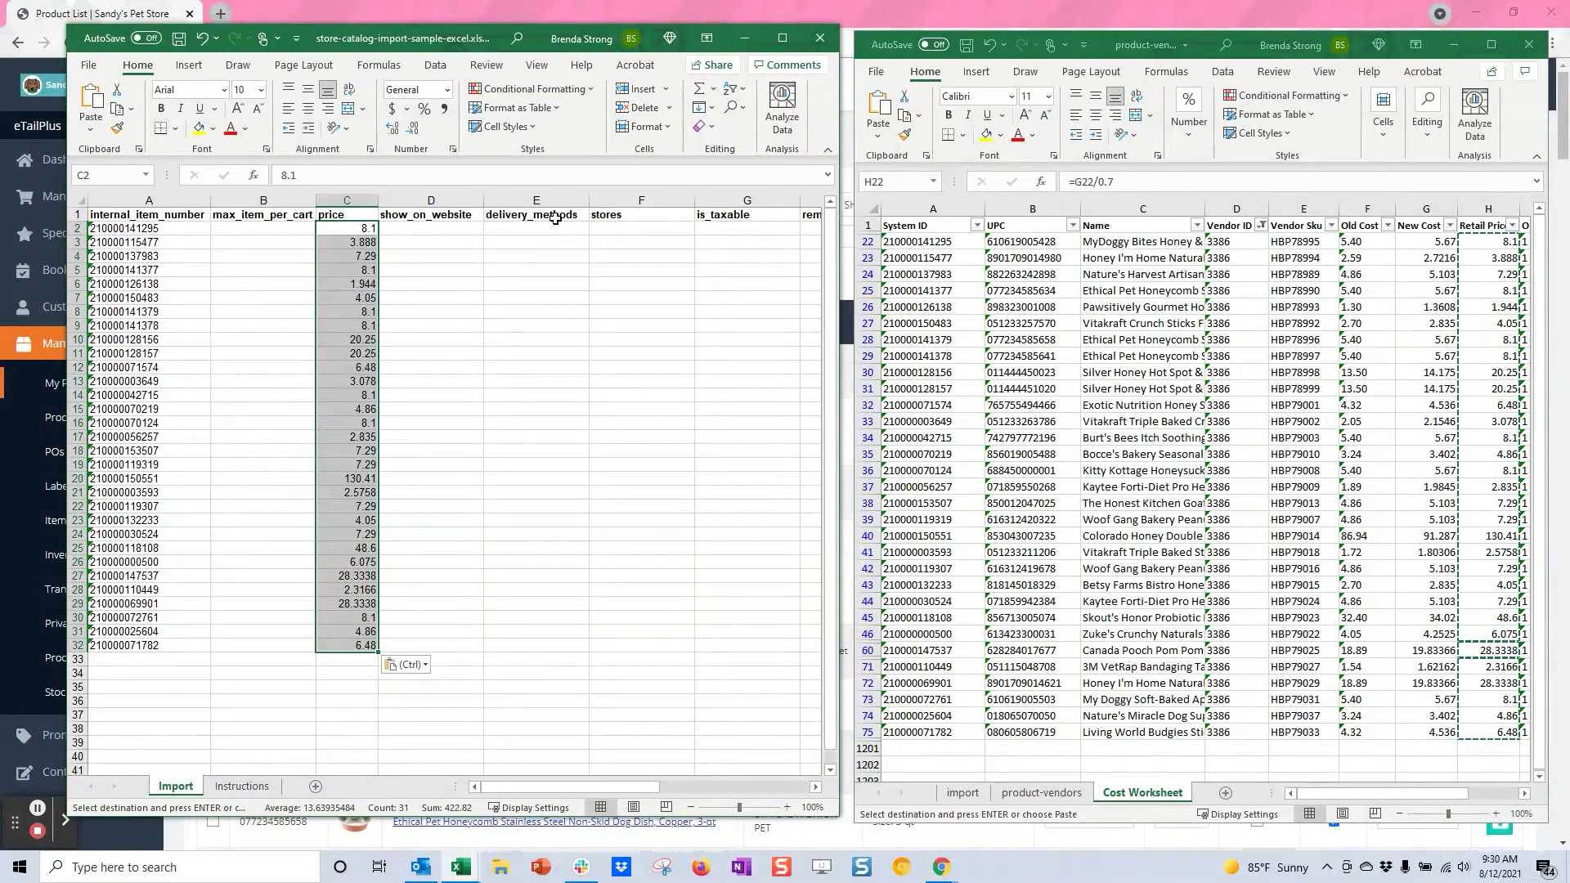
- Enter 1,2,3 in F2 of the Import sheet's stores column and copy it down through F32
click(638, 234)
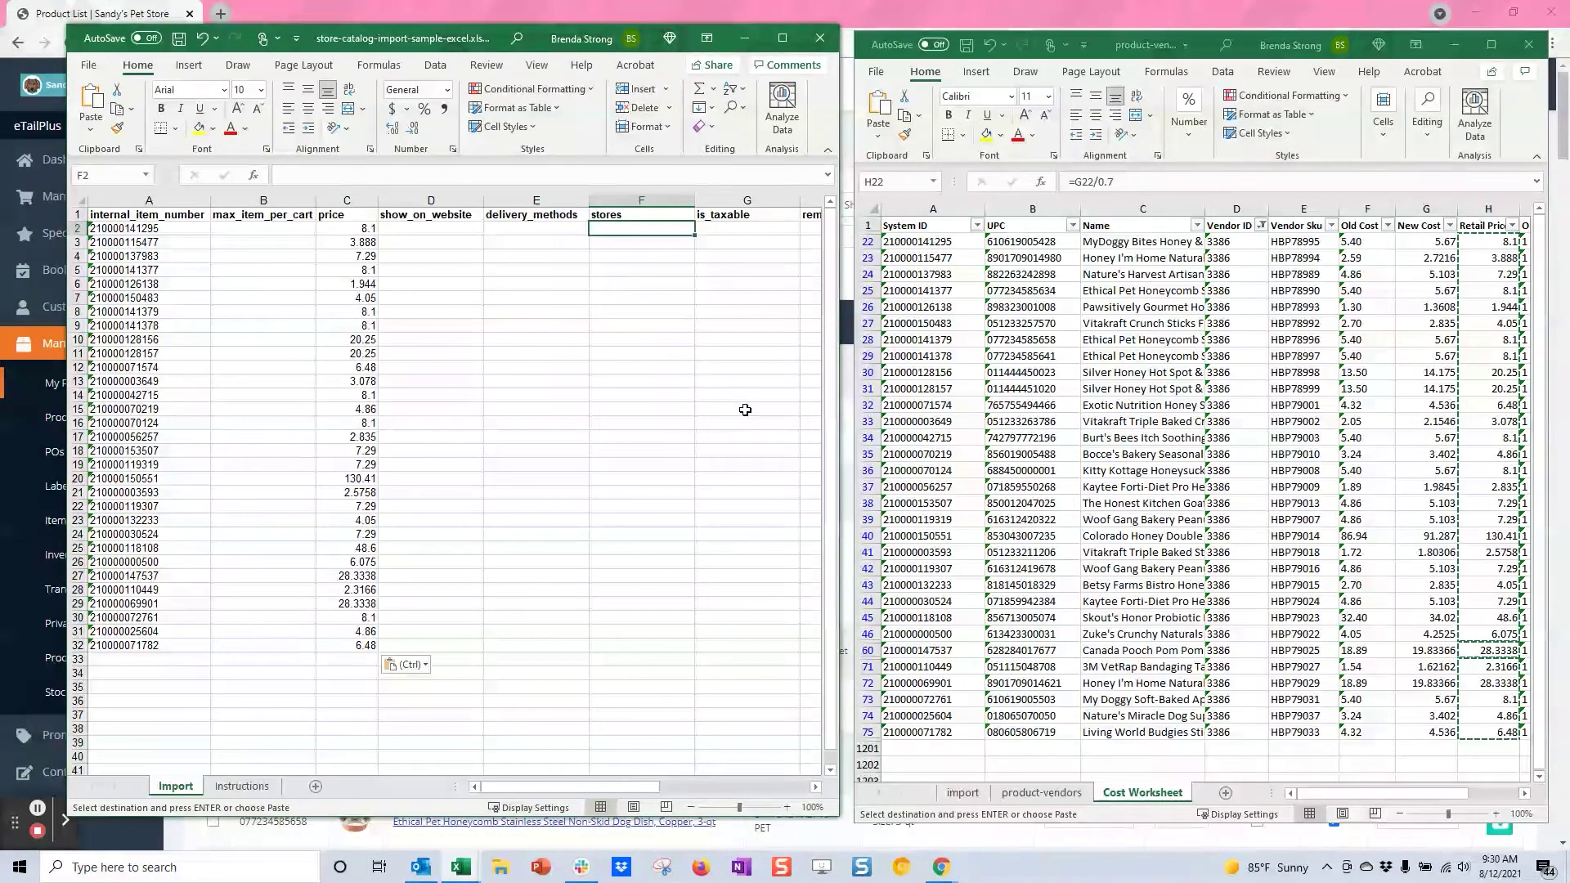
text(1,2,3)
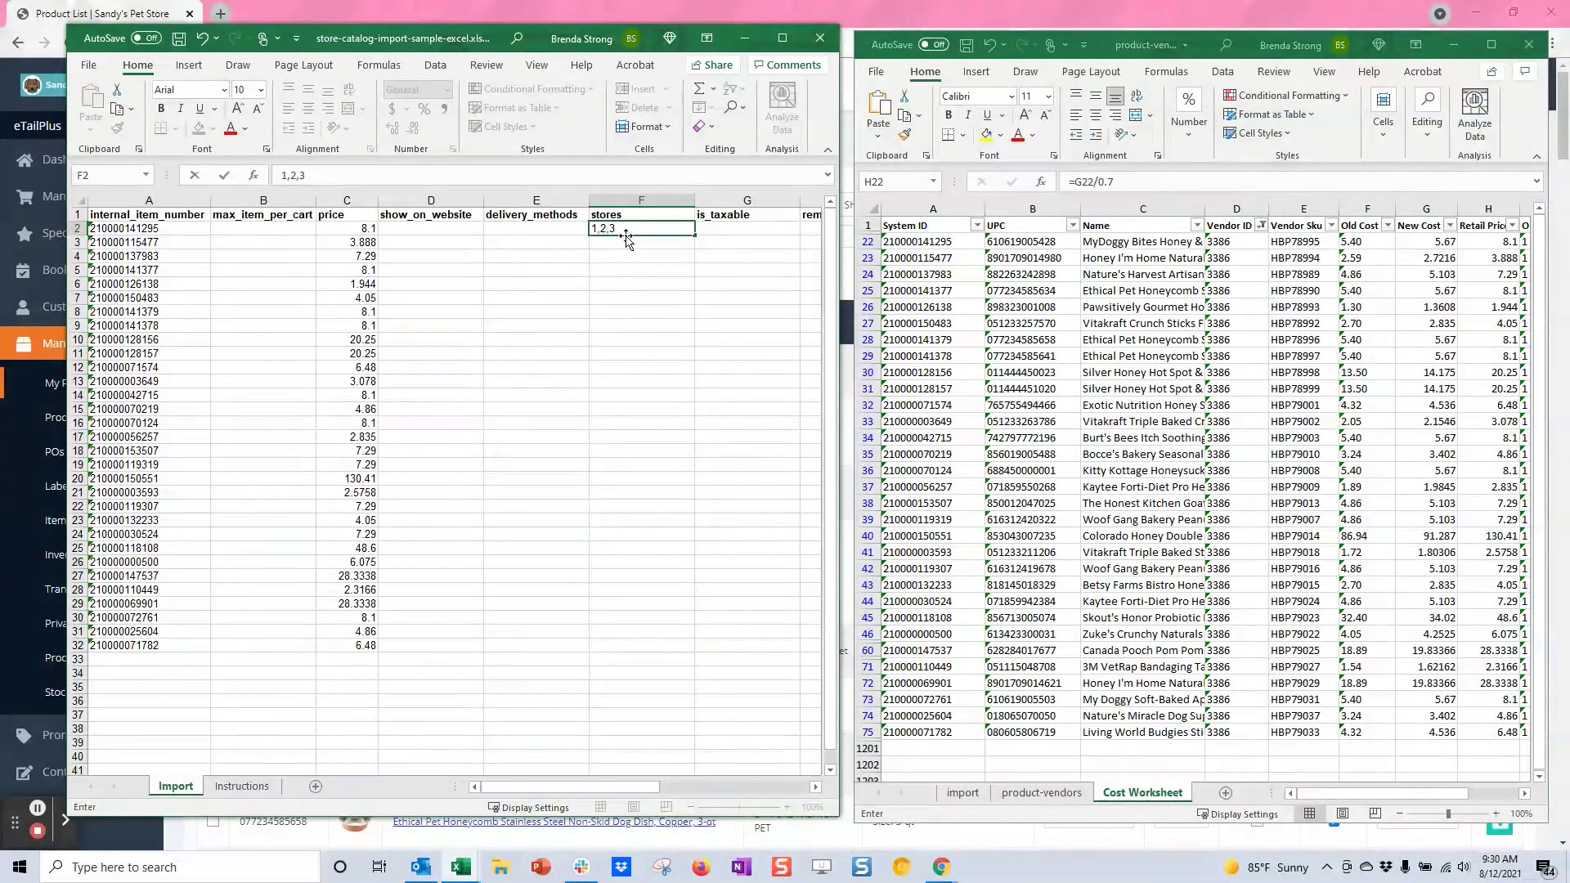
scroll(513, 246, right, 1)
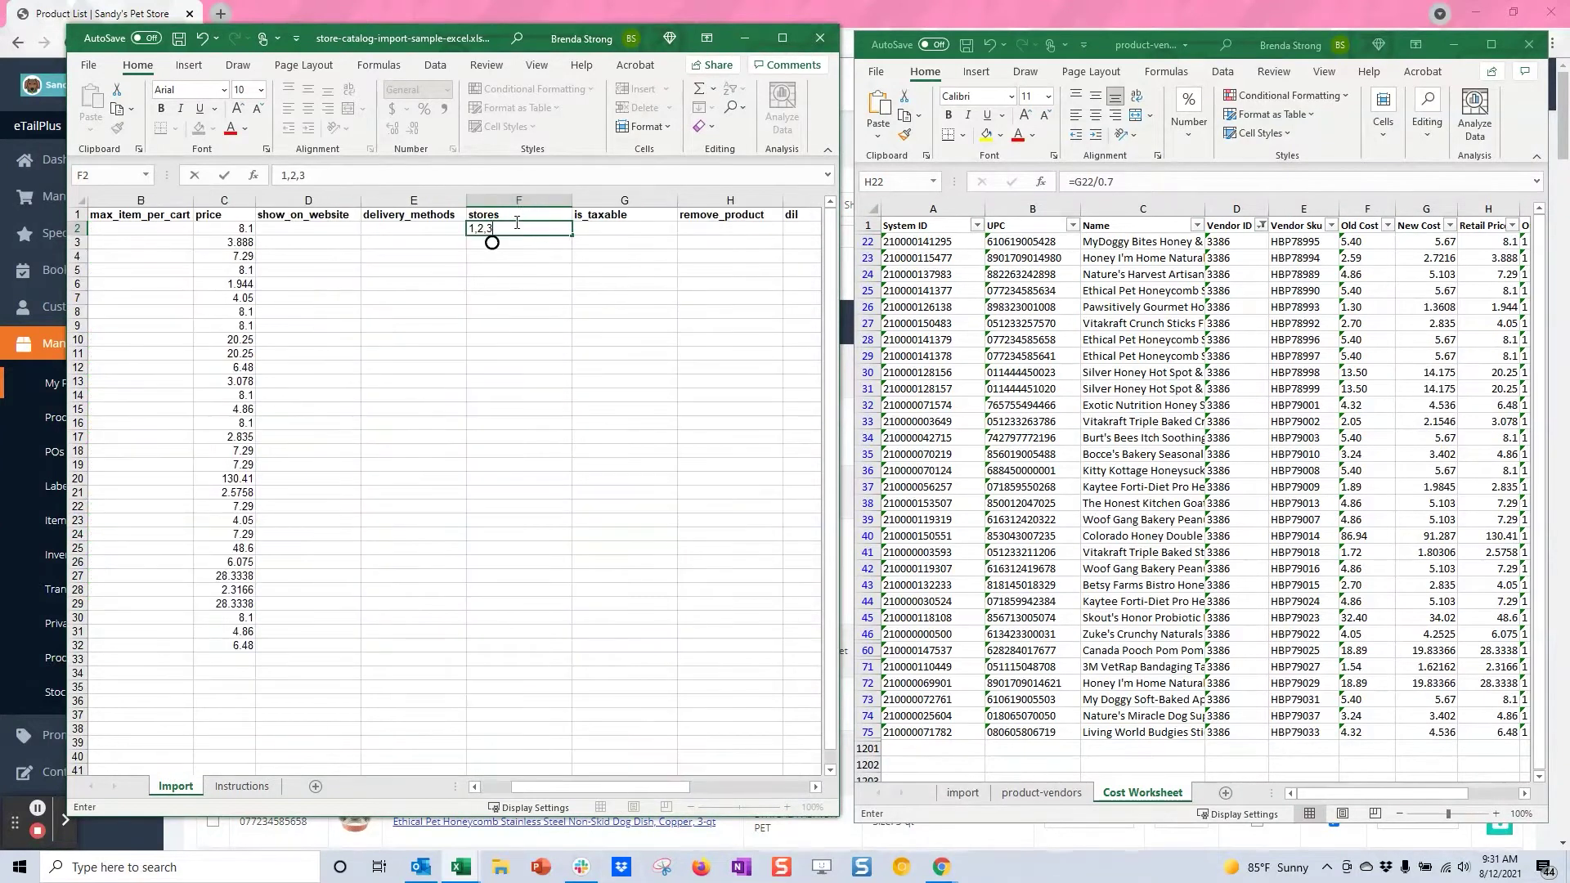
key(Return)
click(510, 229)
key(ctrl+c)
drag(530, 247, 515, 652)
key(ctrl+v)
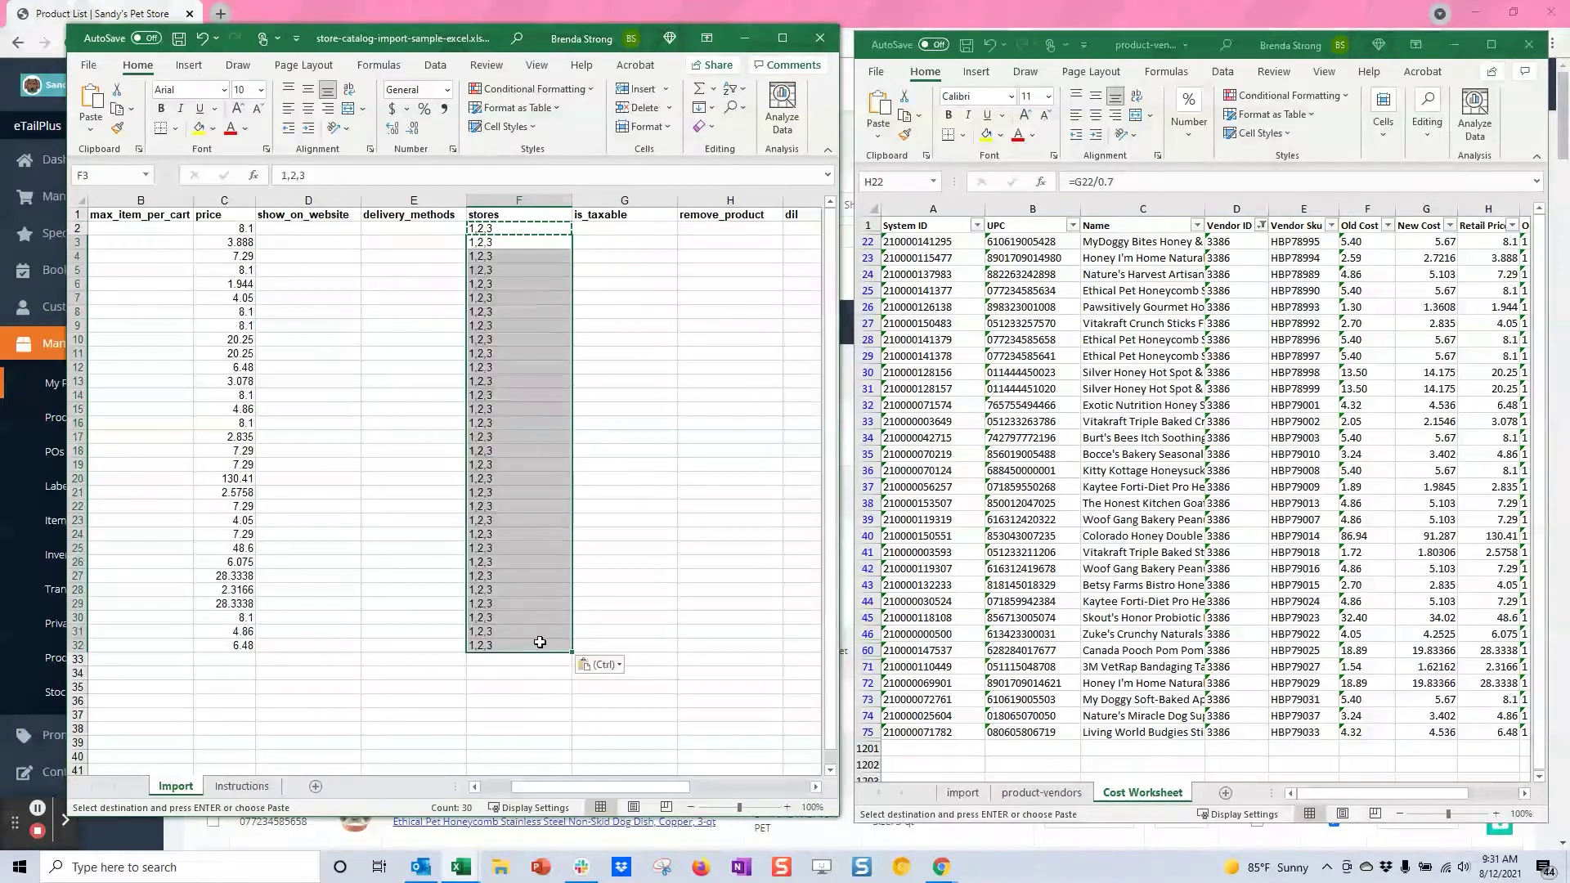
key(Escape)
click(606, 229)
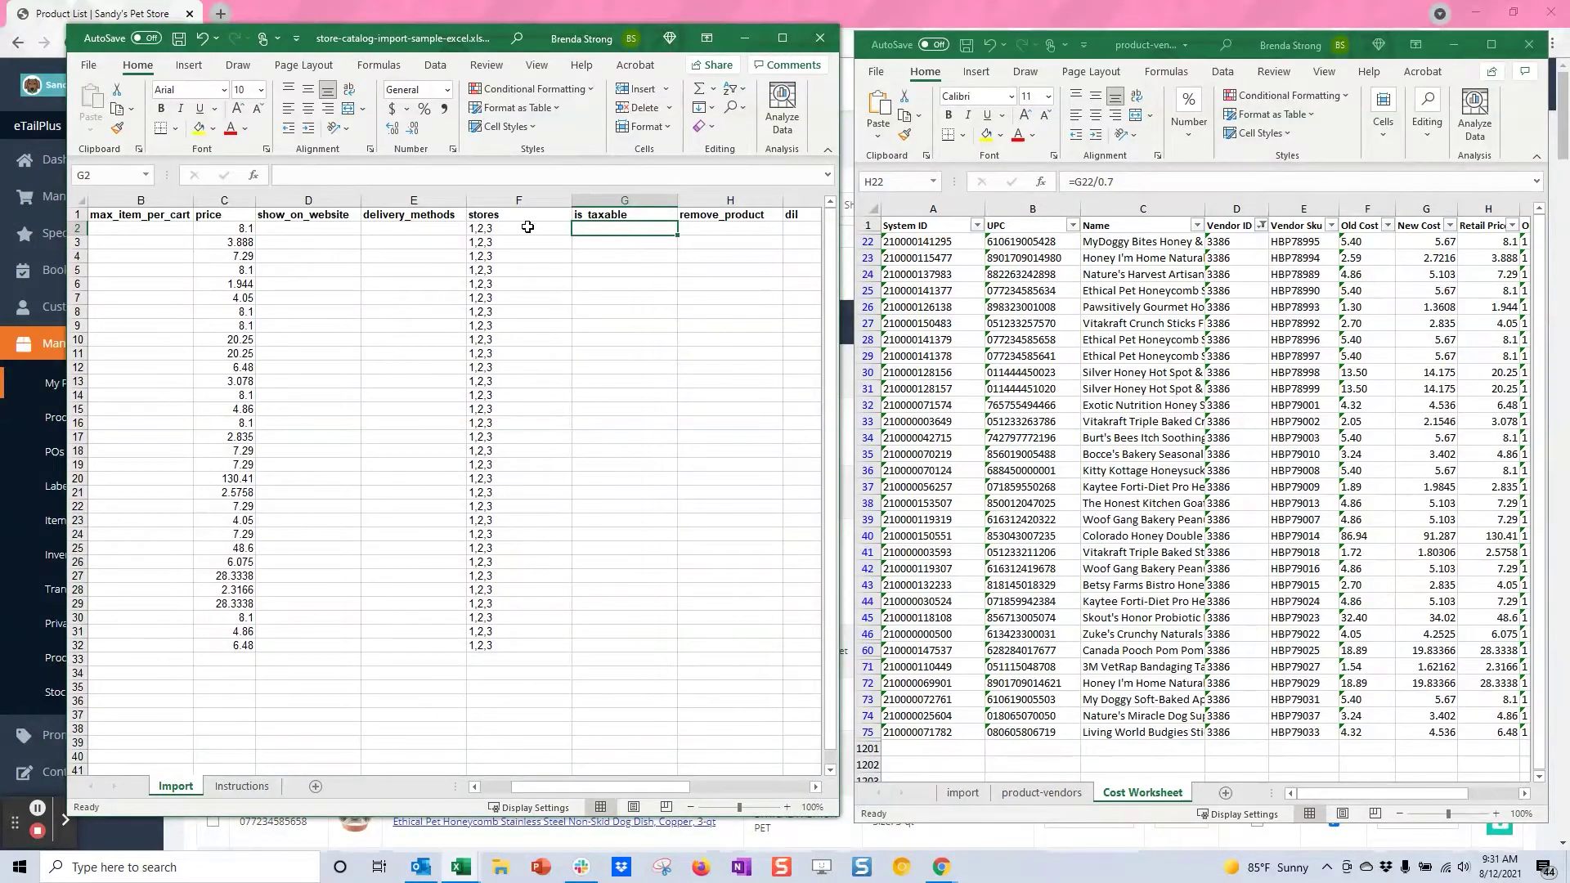
drag(654, 787, 752, 803)
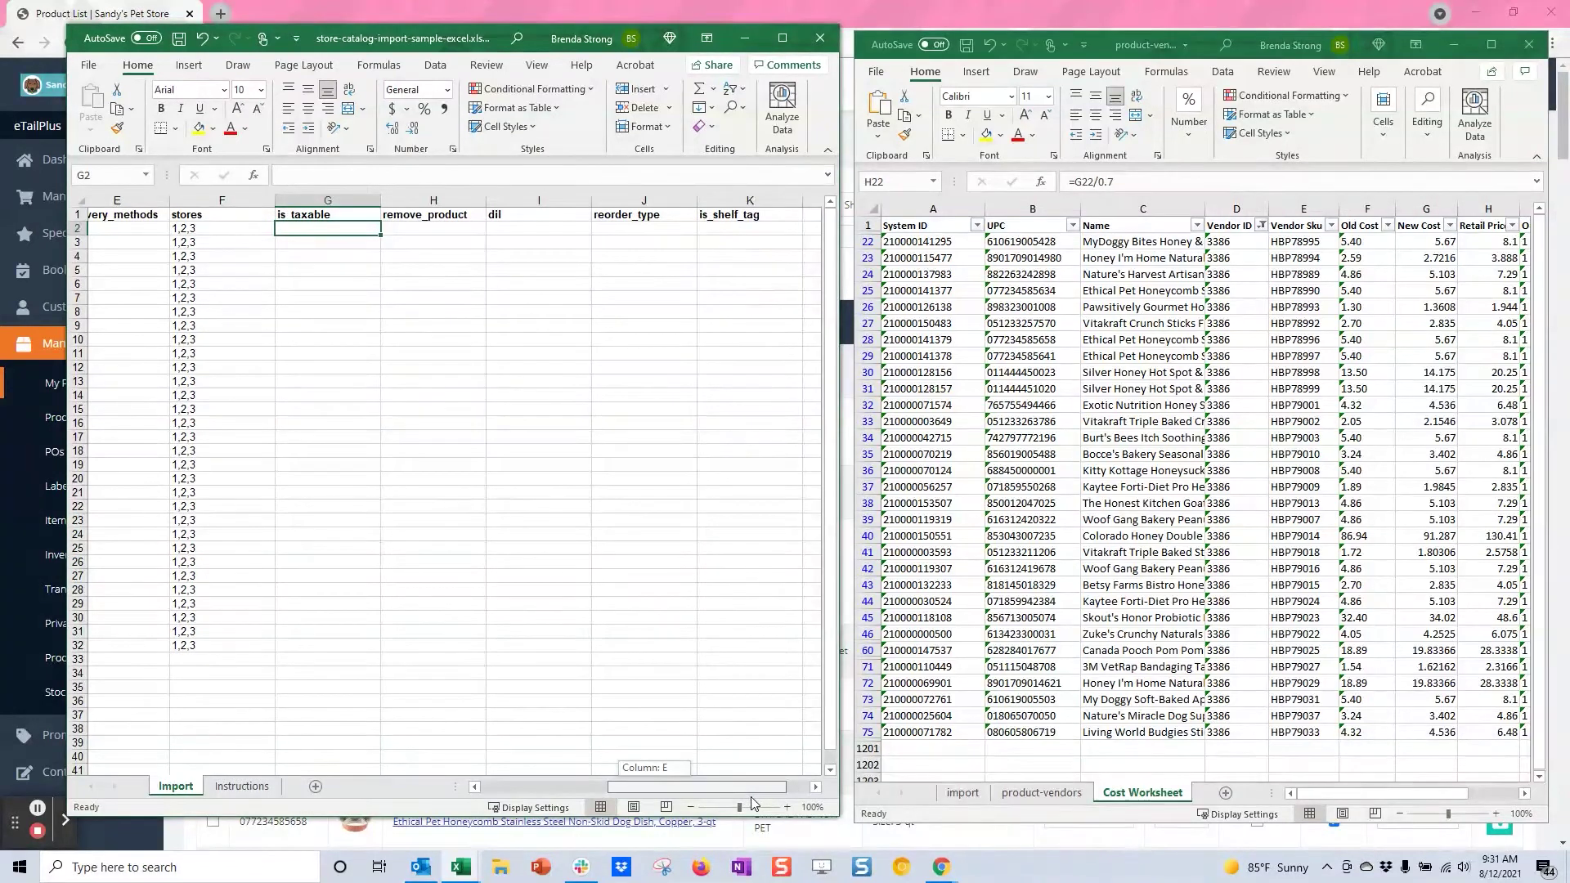
drag(752, 803, 621, 803)
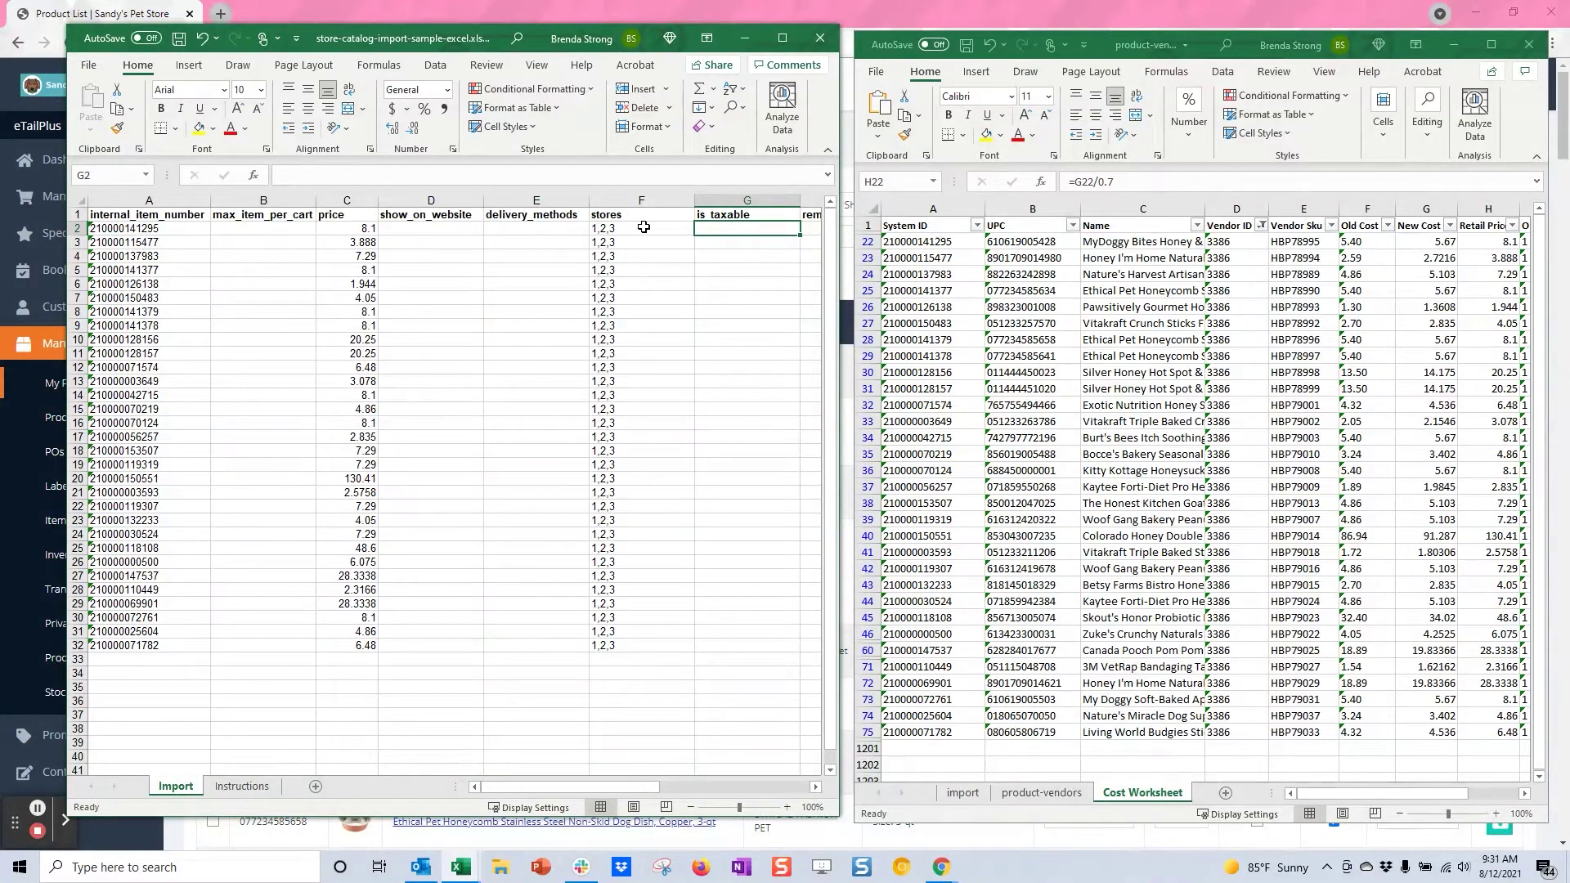
click(686, 269)
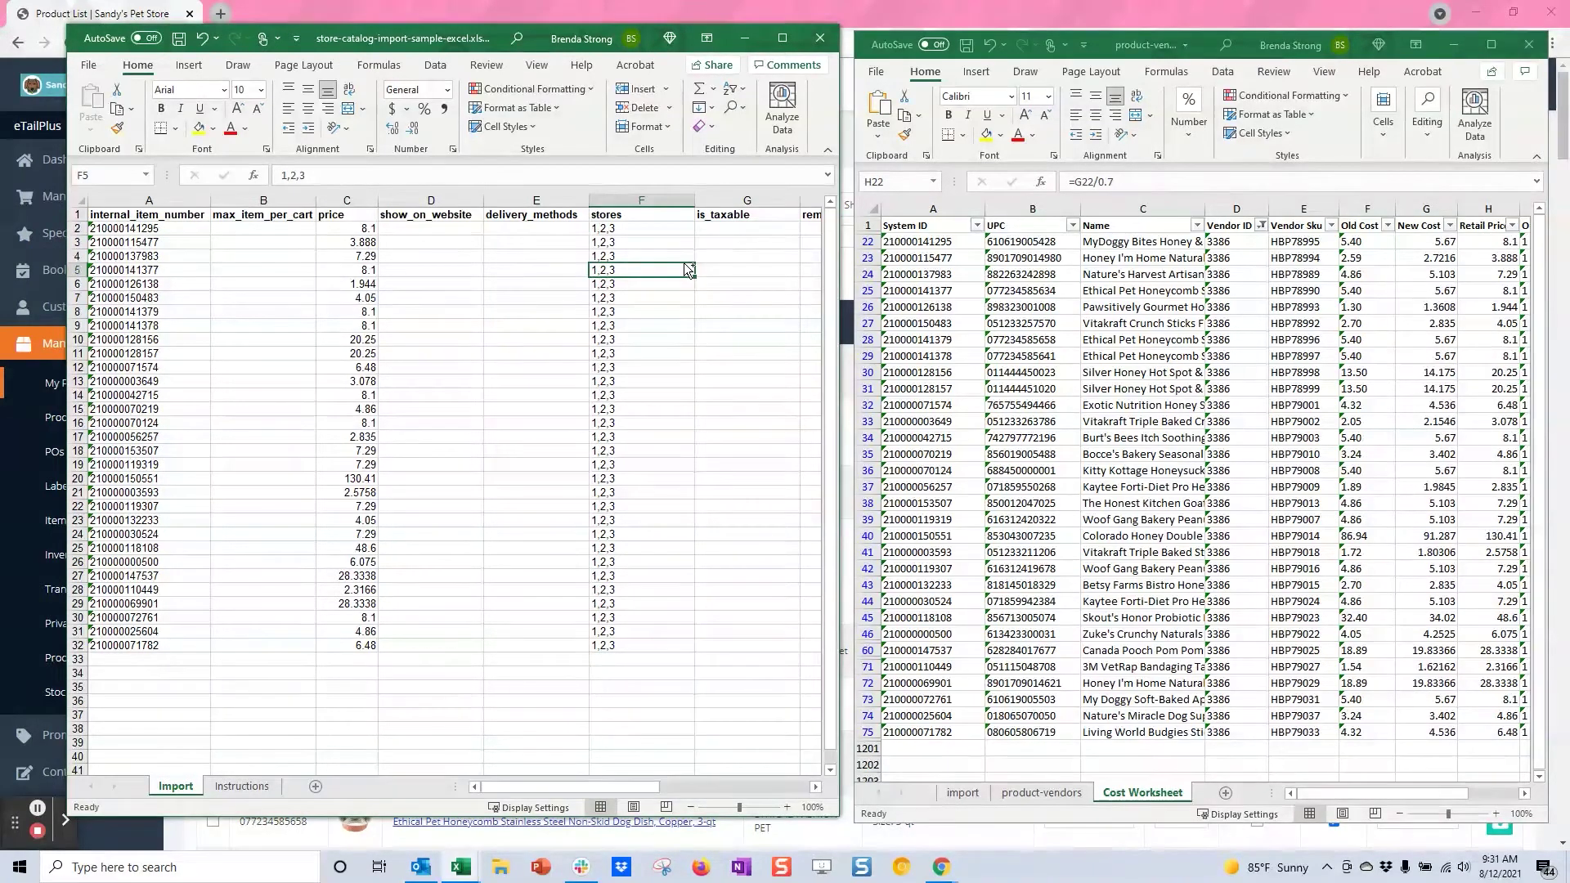
- Switch to the store's Product List in the browser and upload store-catalog-import-sample-excel.xlsx as a product update
click(111, 15)
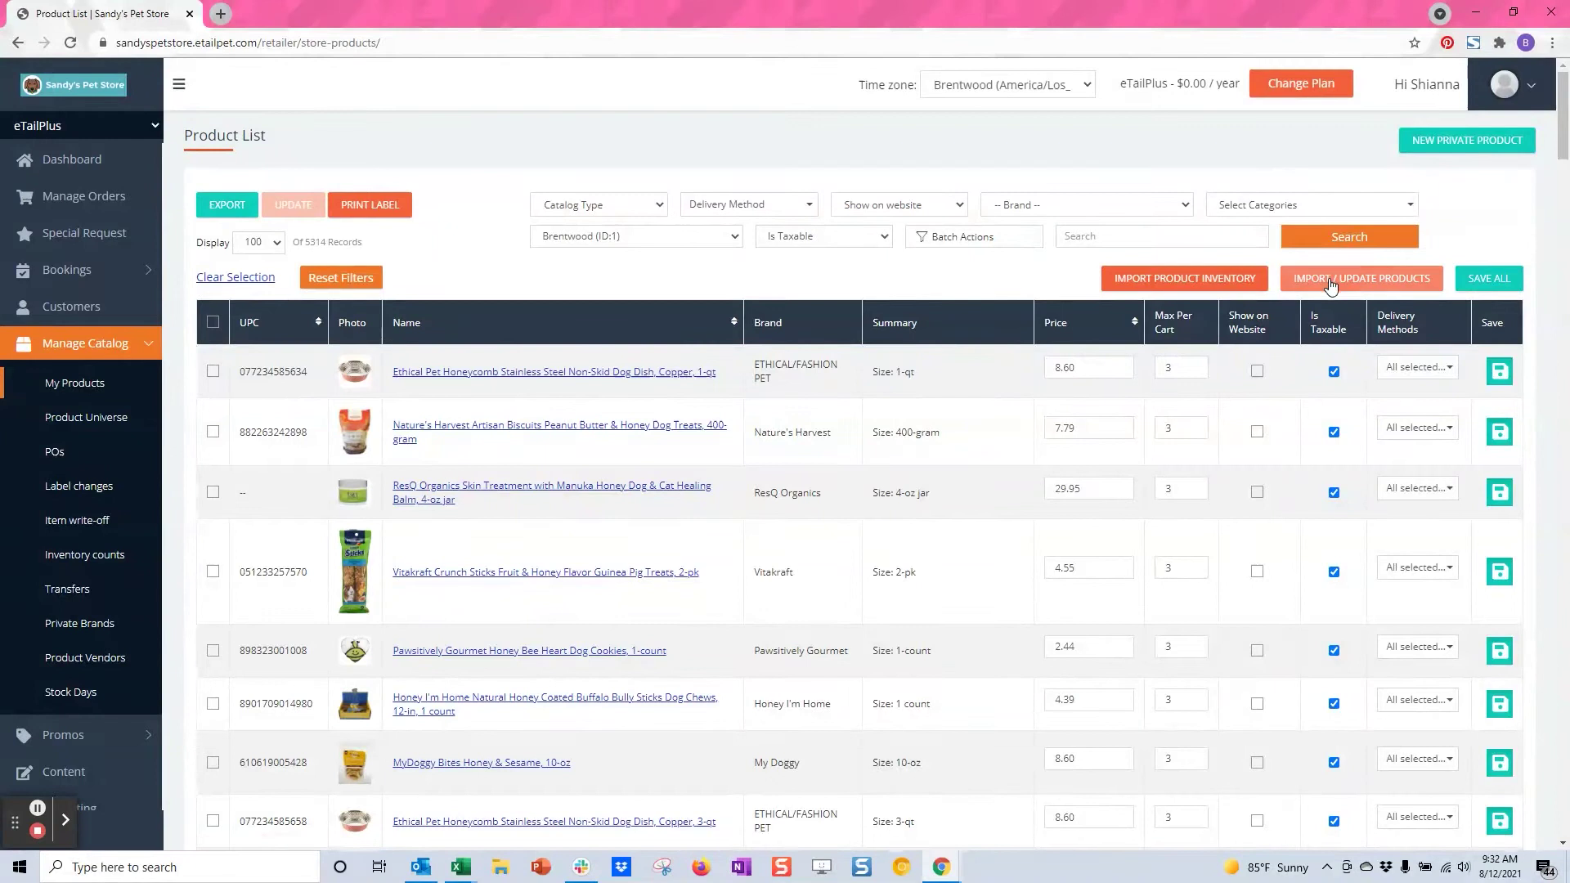
click(1359, 286)
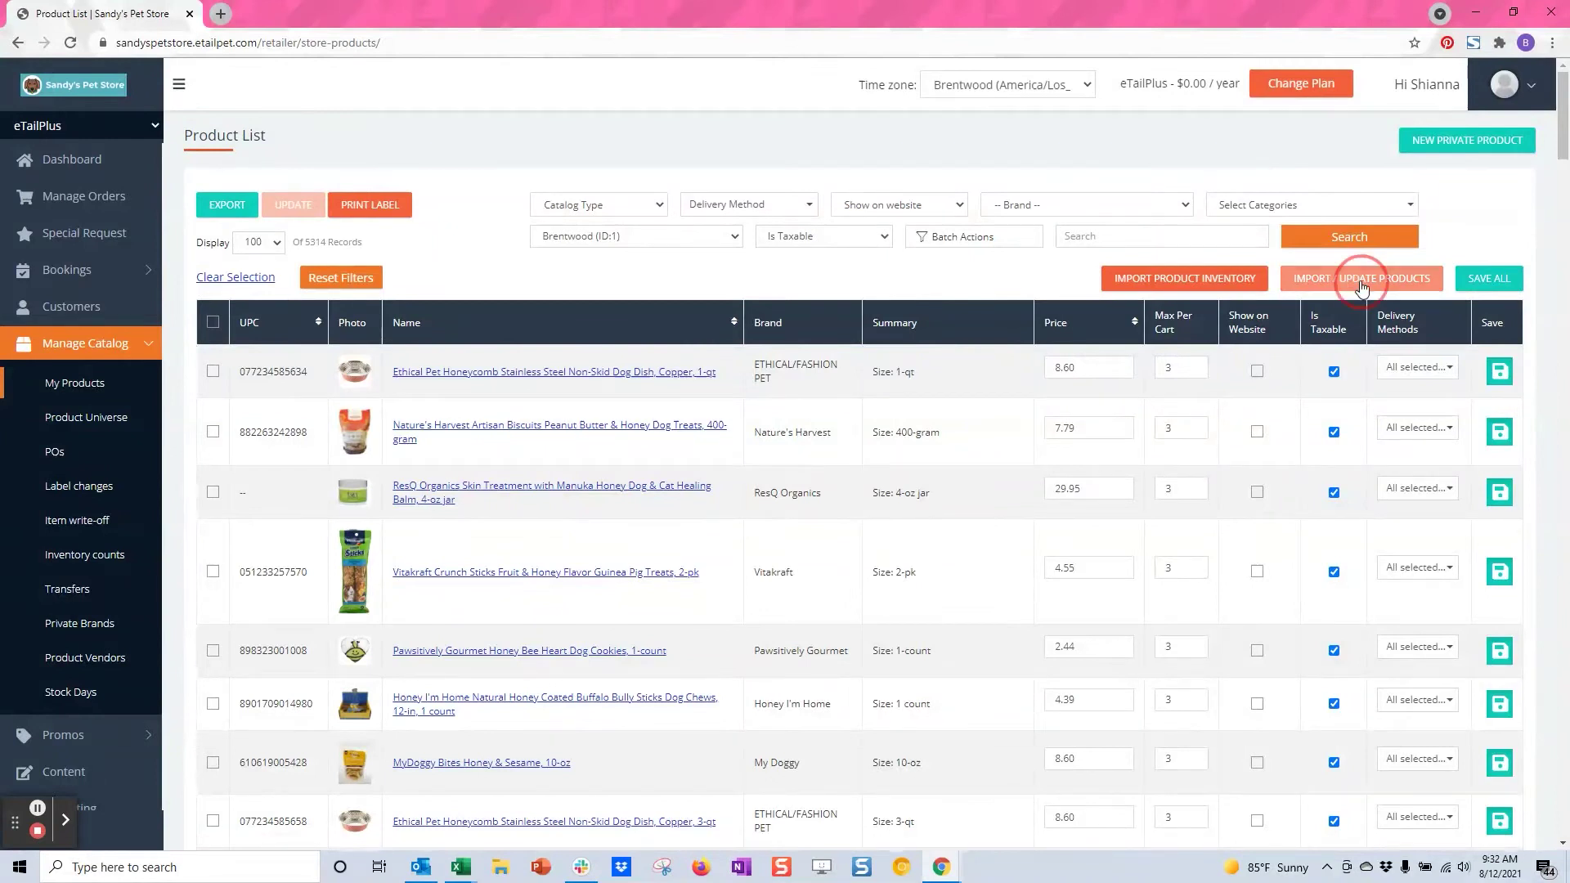
click(1360, 331)
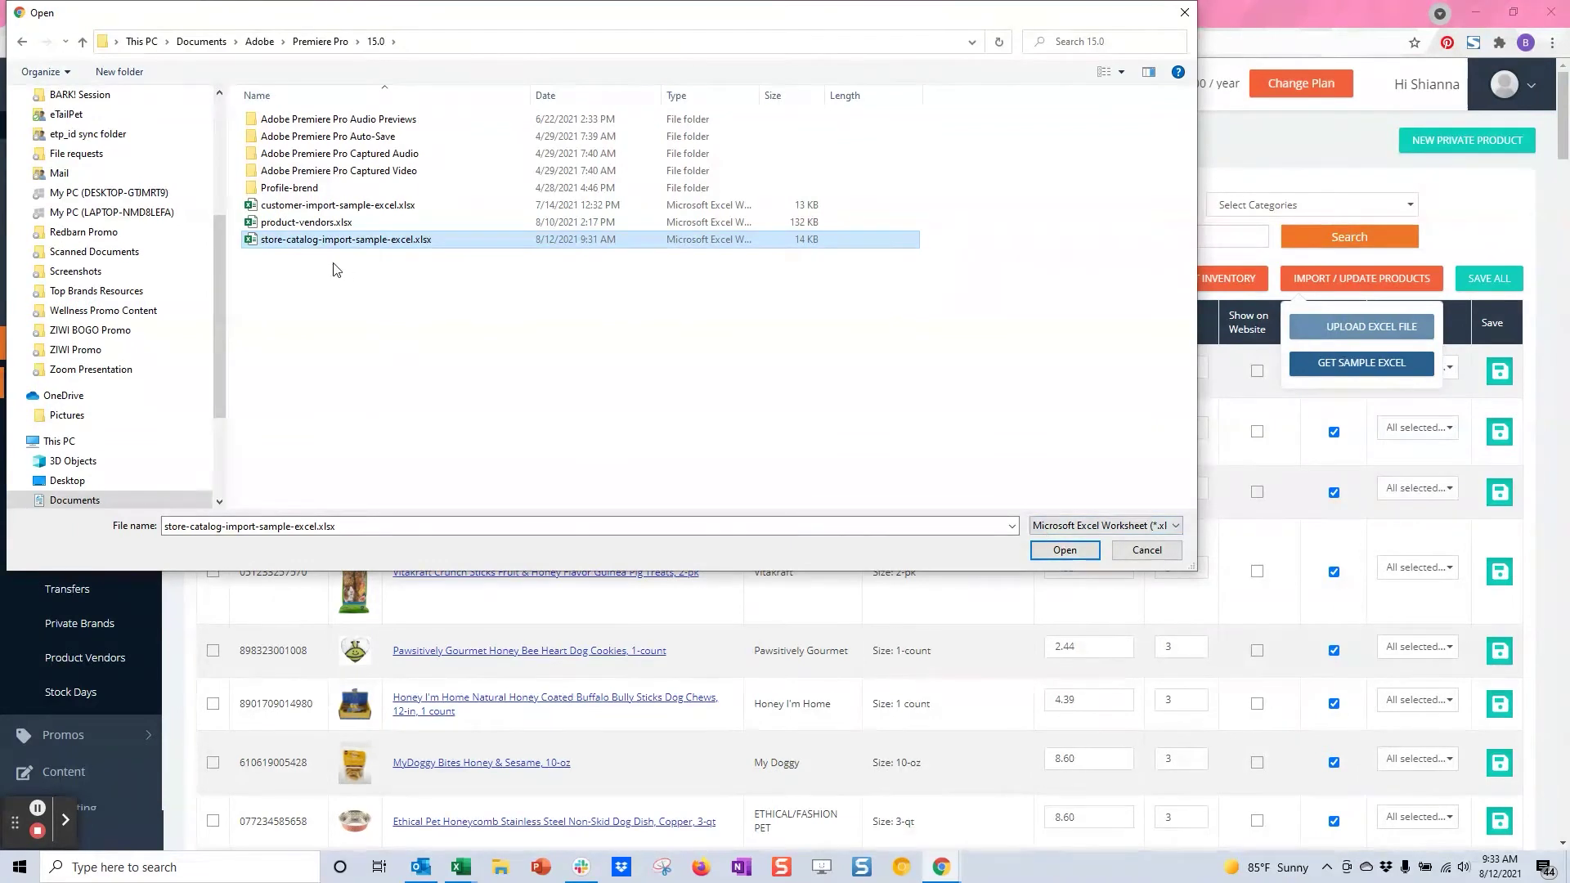
click(1065, 550)
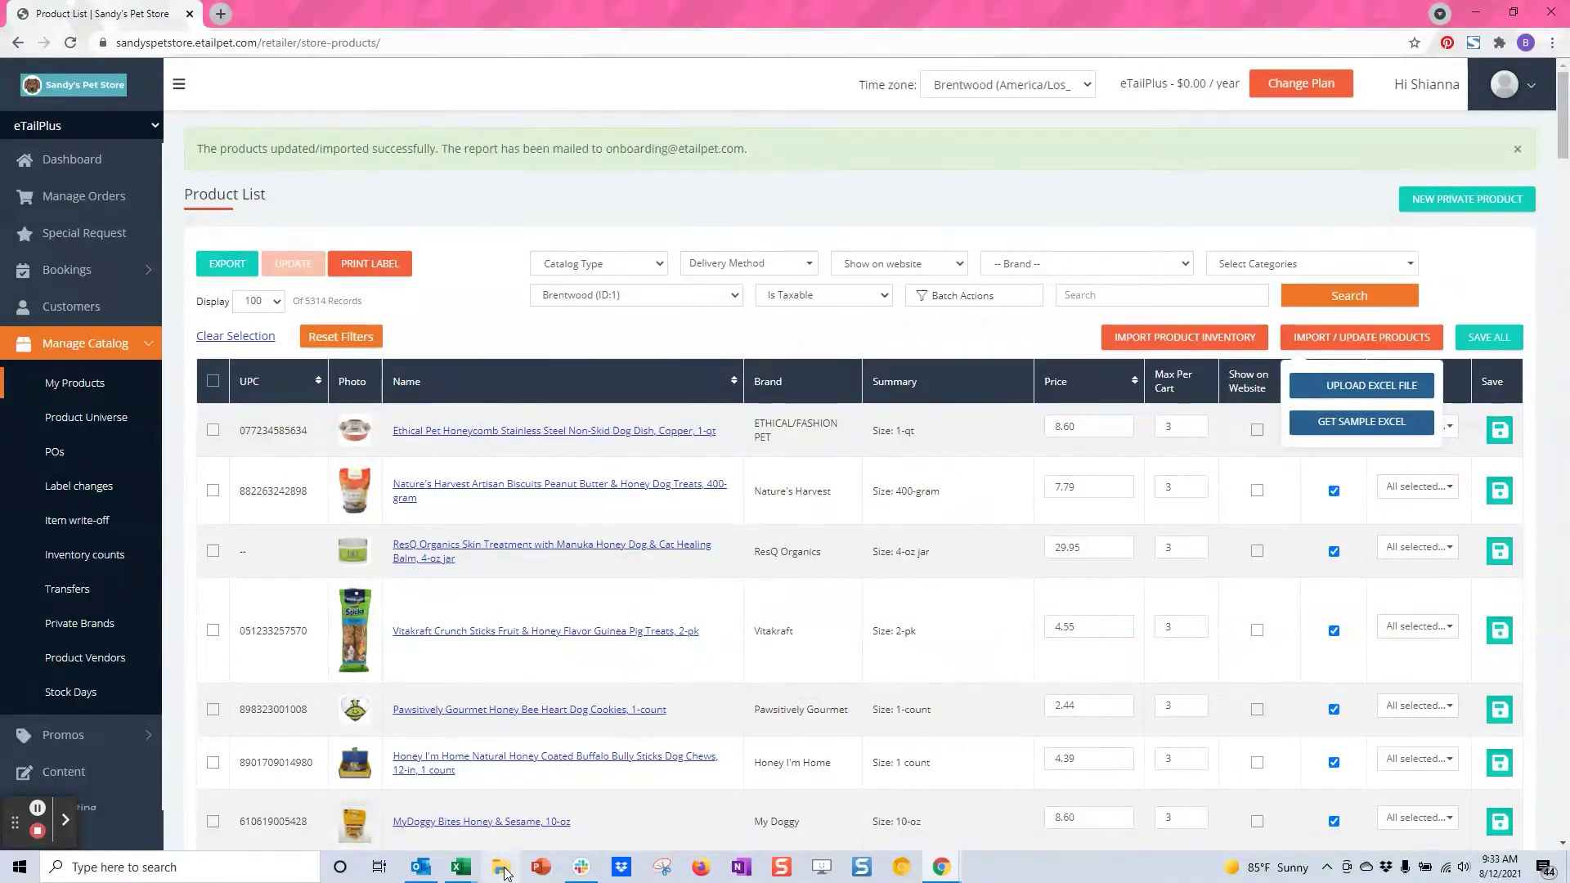
- Copy the internal item number from A13 of the import workbook and search the store's product list for it
click(460, 867)
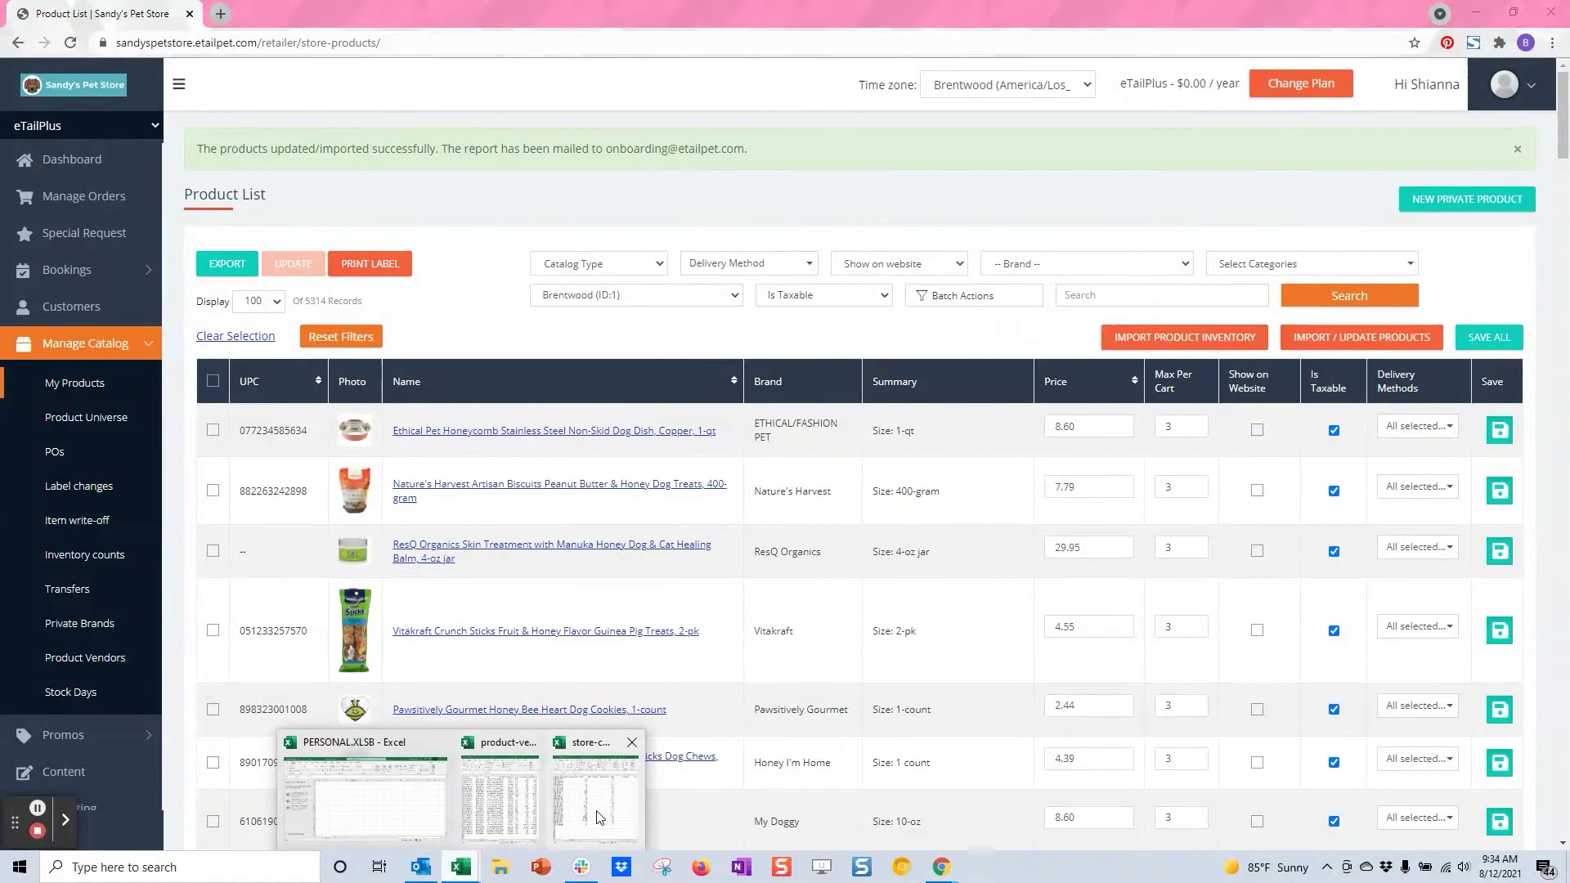
click(597, 818)
drag(549, 38, 1113, 64)
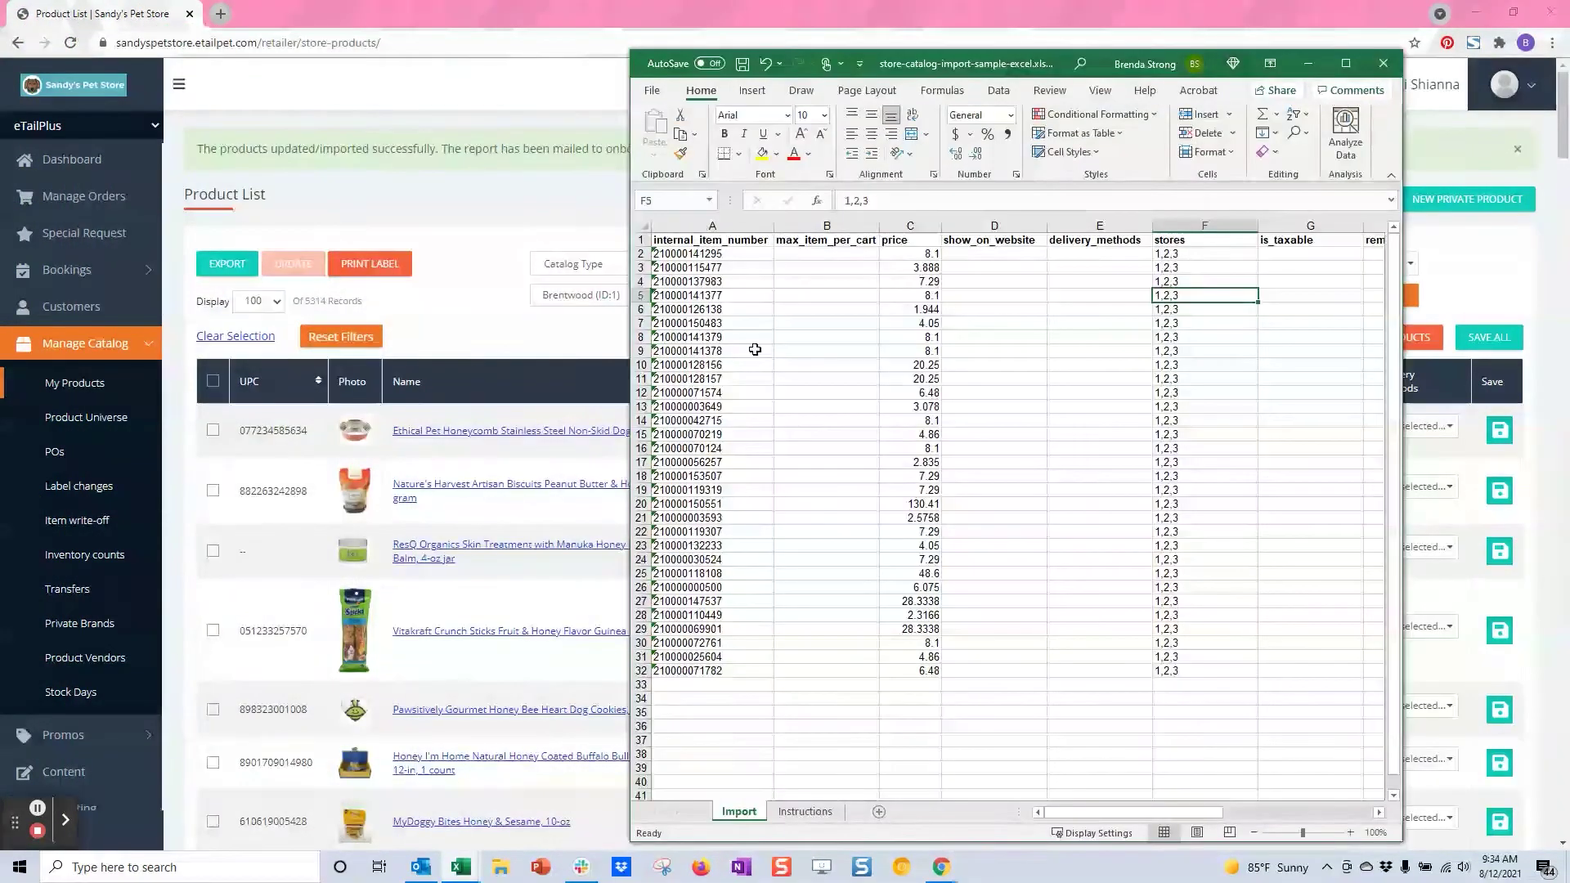
click(712, 407)
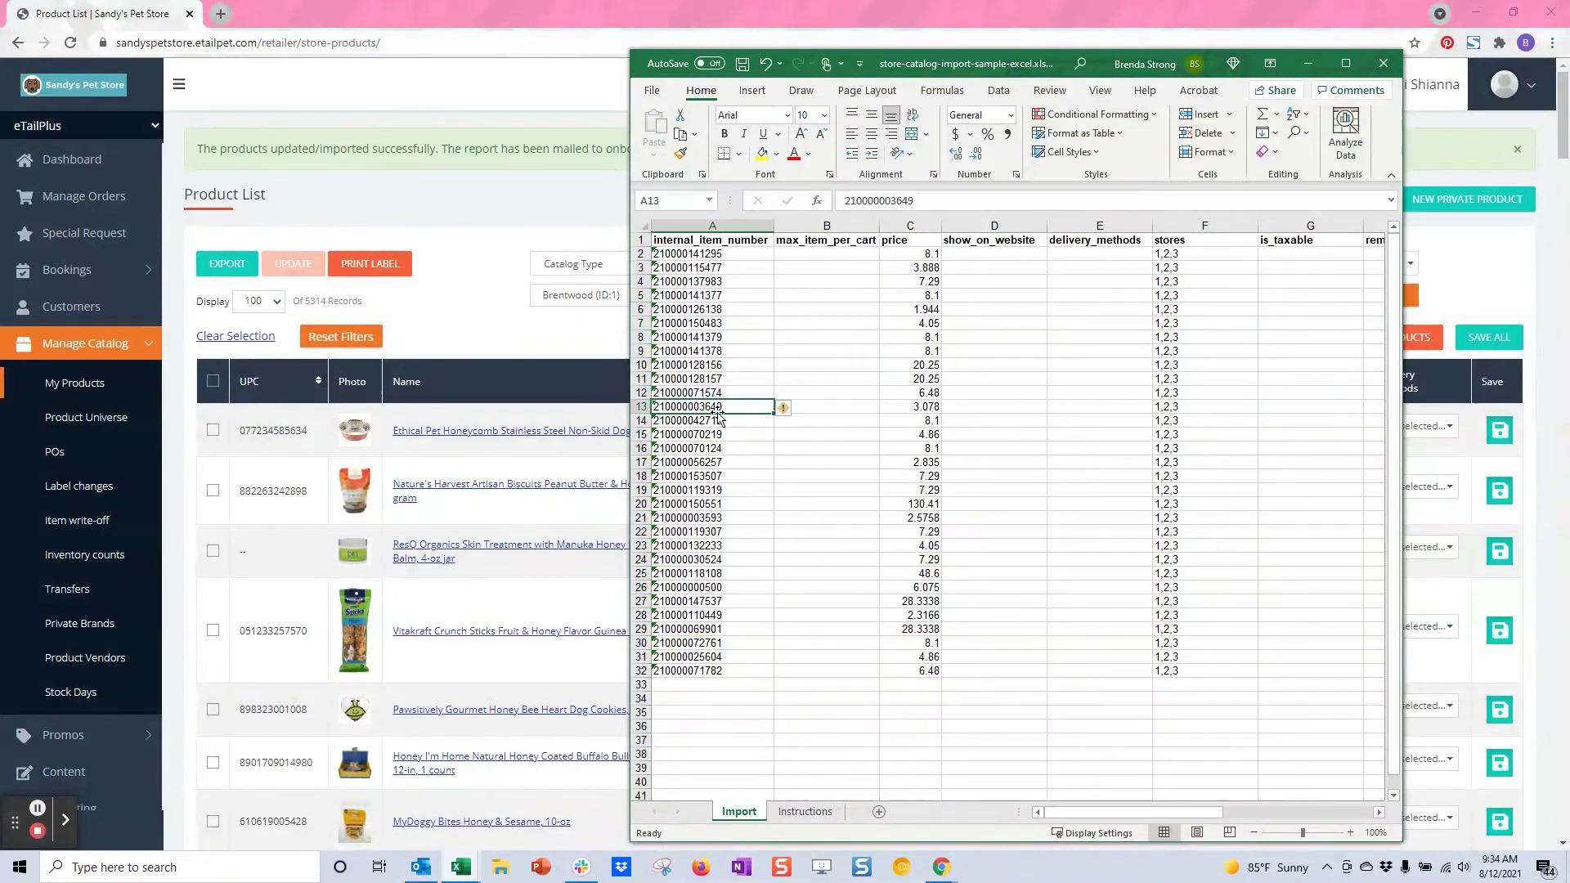
key(ctrl+c)
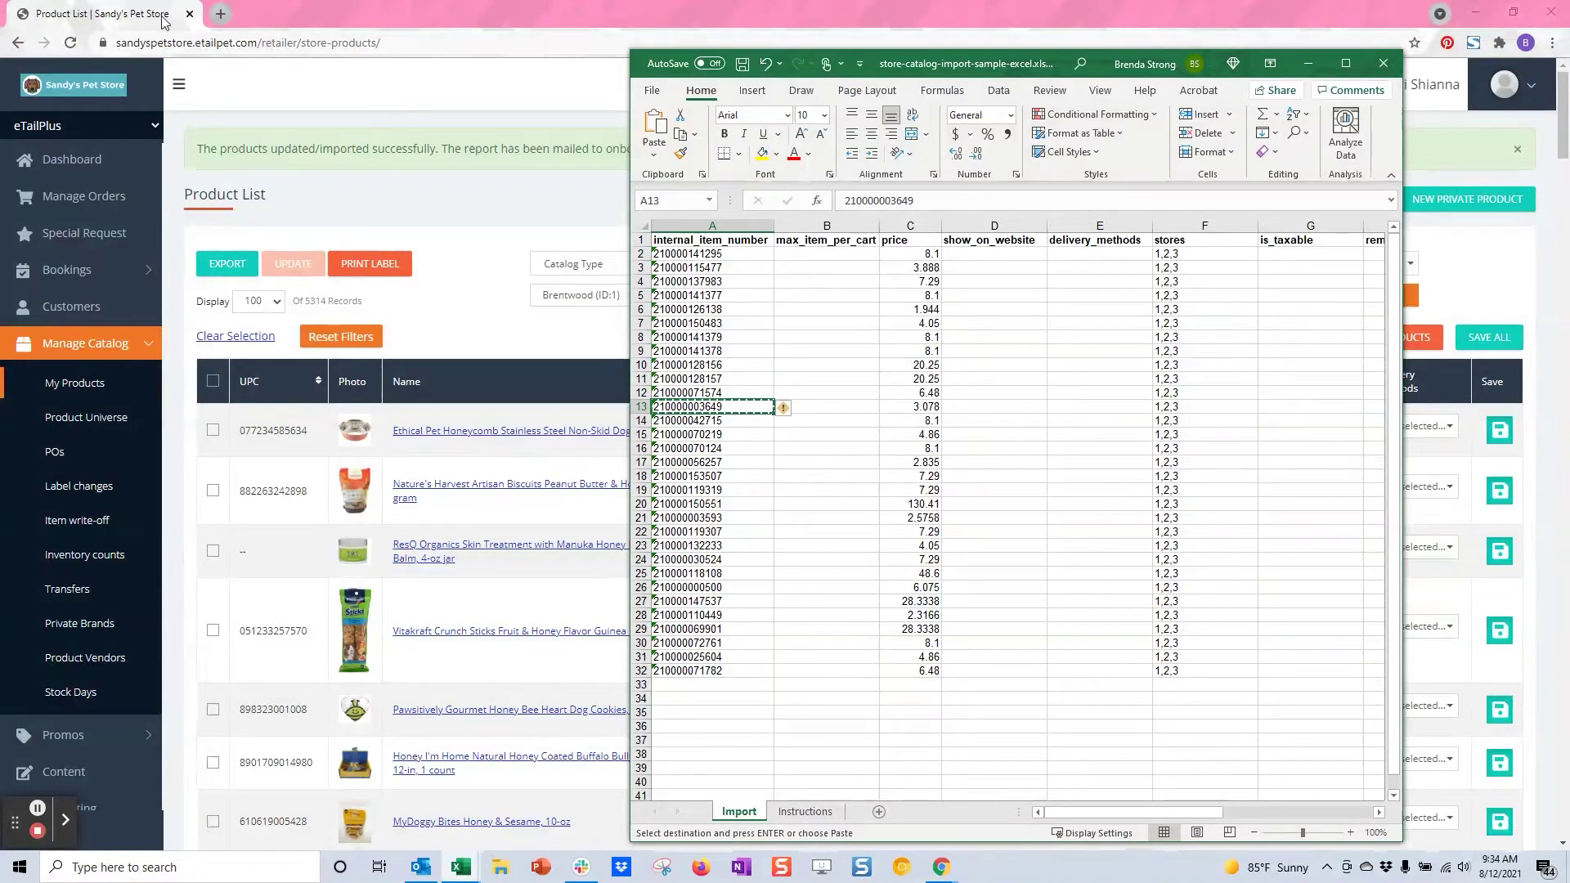
key(alt+Tab)
click(1159, 296)
key(ctrl+v)
key(Return)
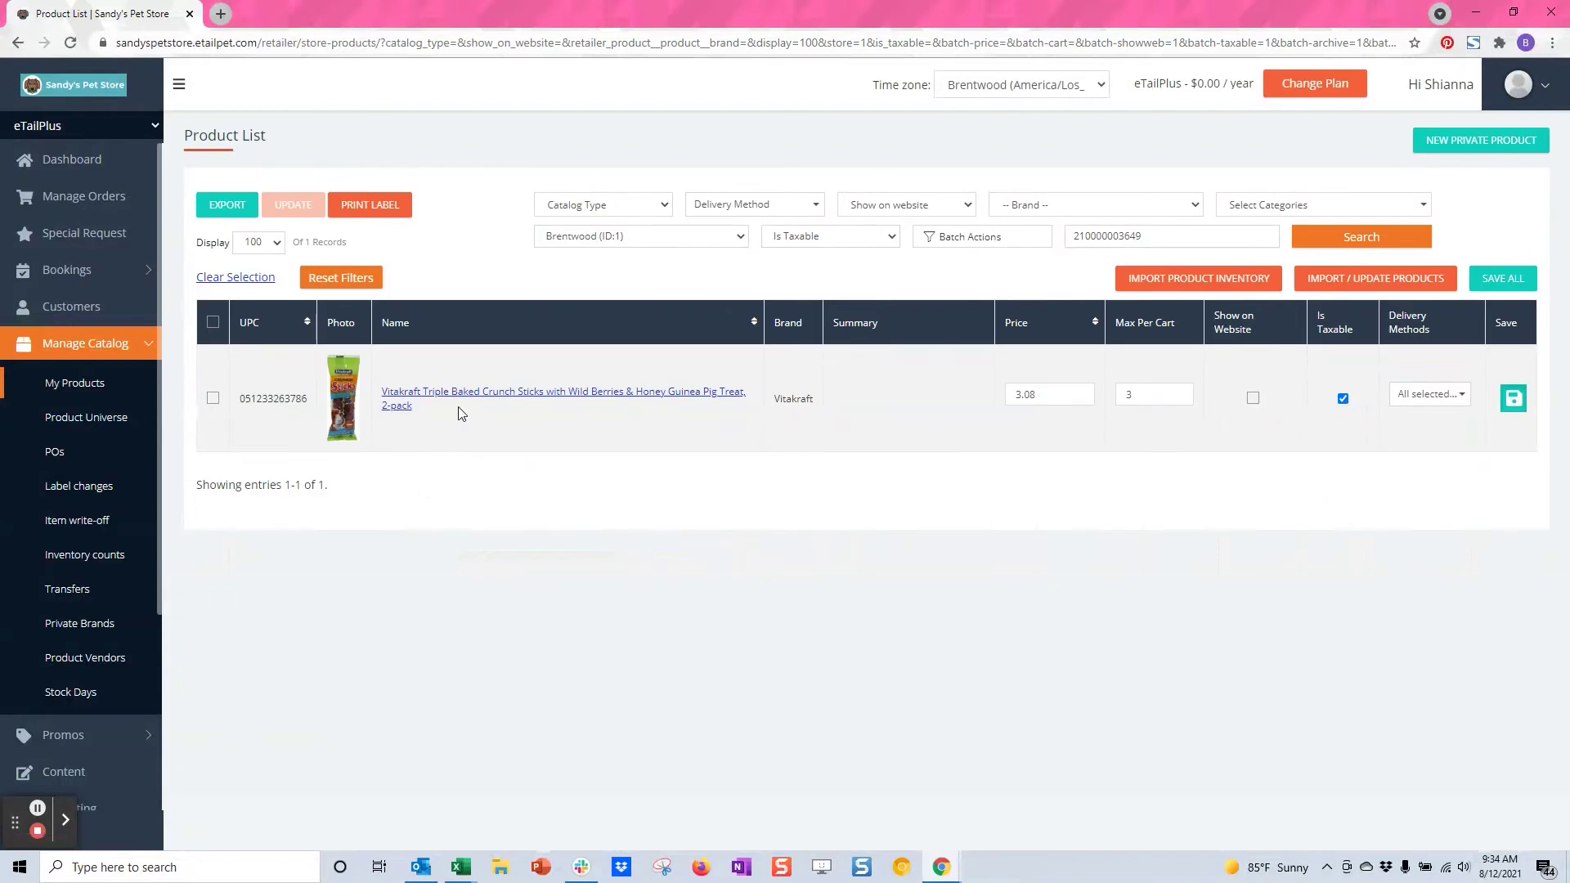
- Open the Vitakraft Triple Baked Crunch Sticks product, check its price for each store under Inventory, and return to My Products
click(463, 396)
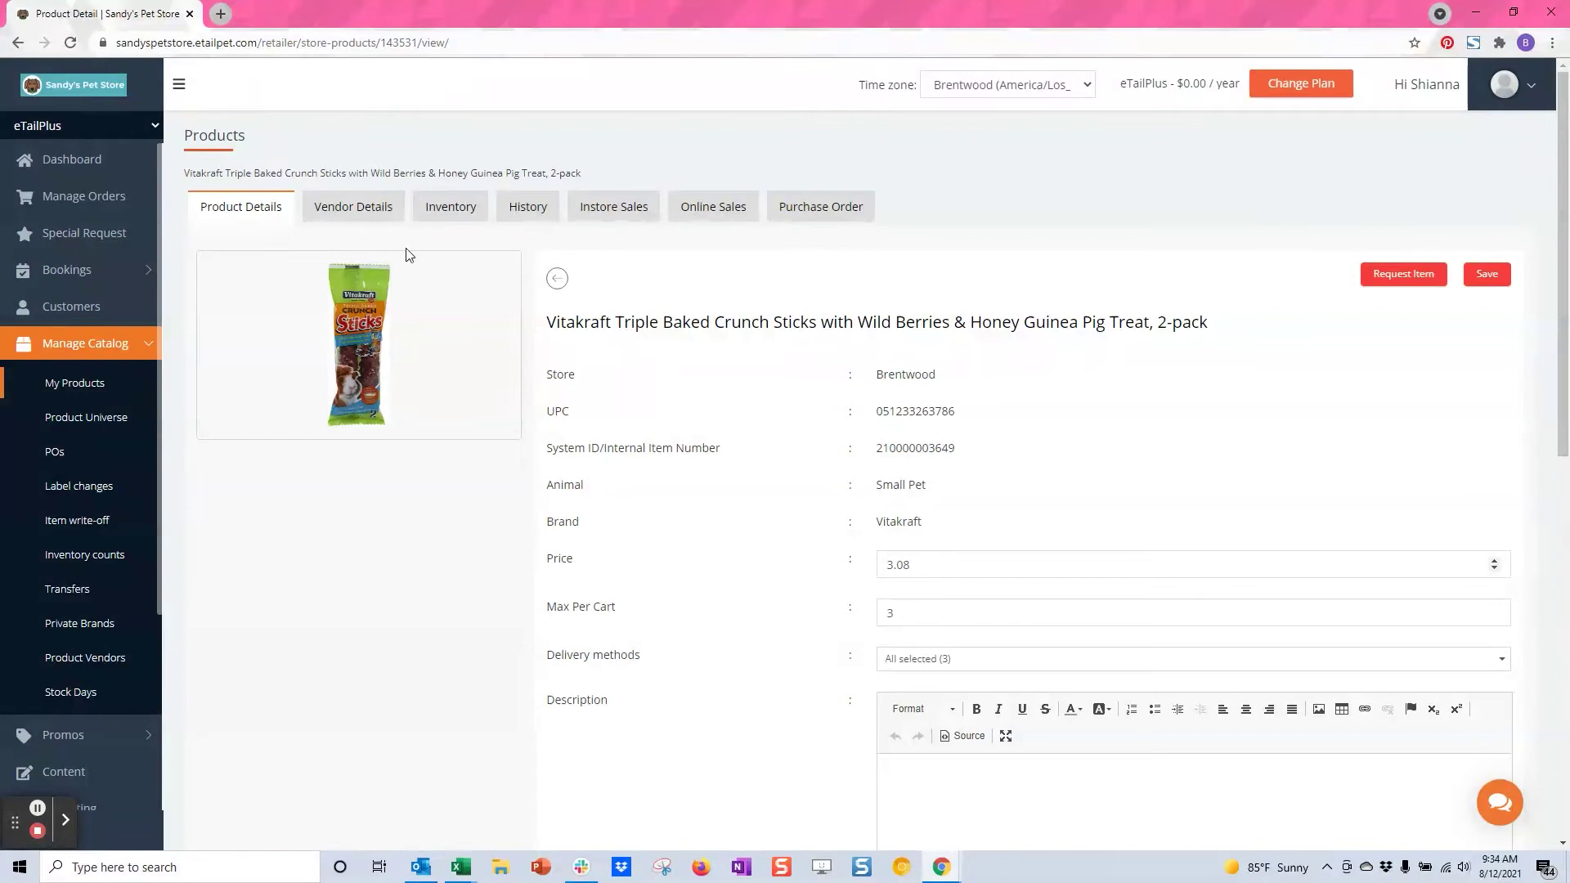
click(459, 215)
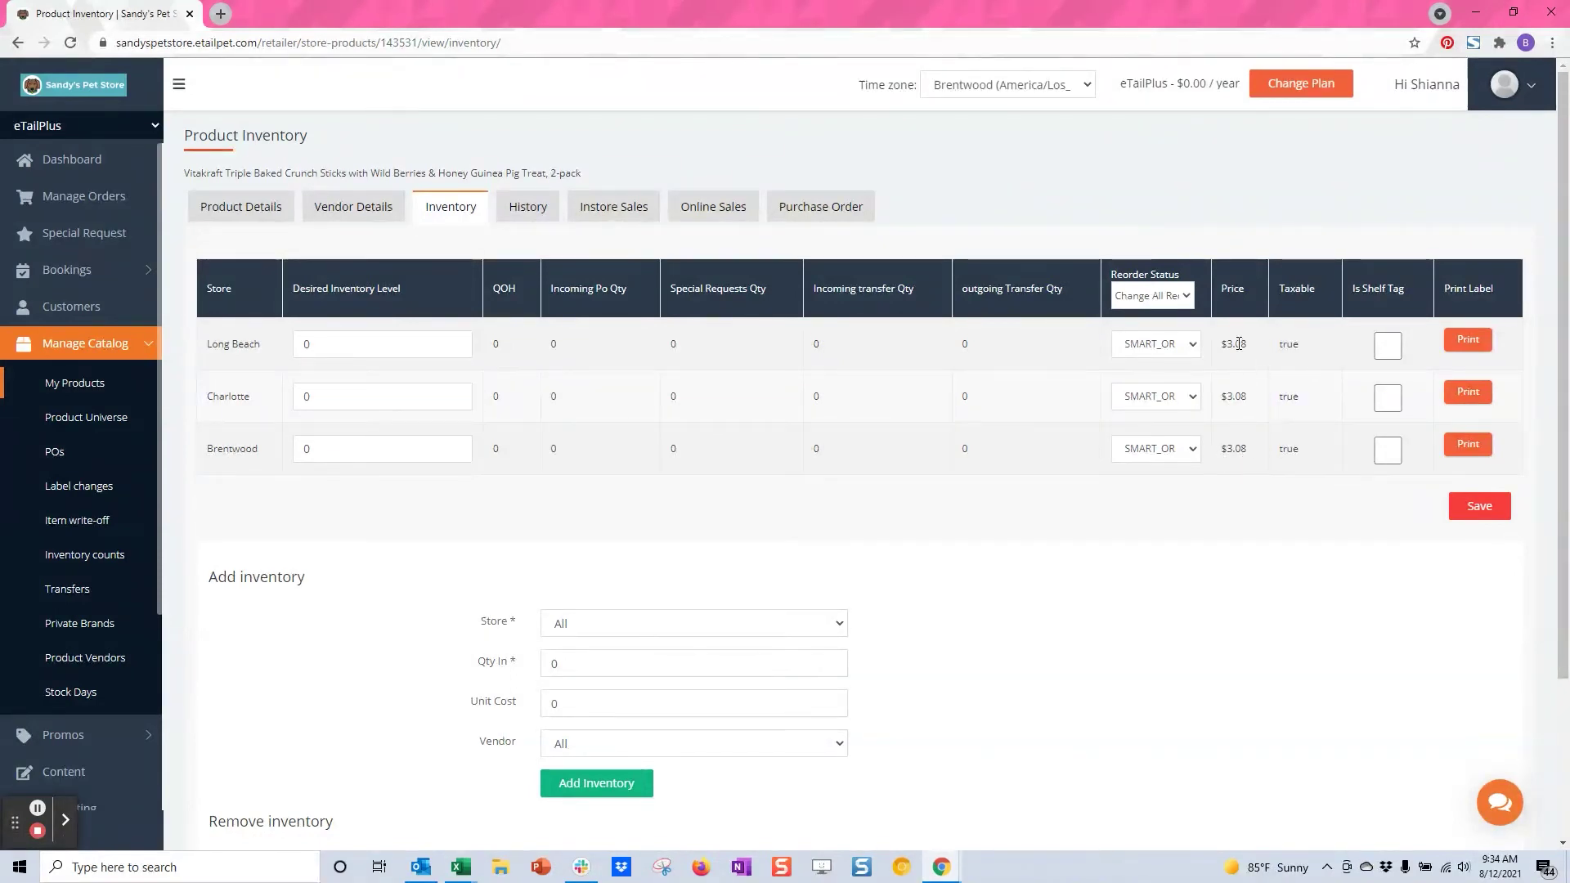
click(61, 343)
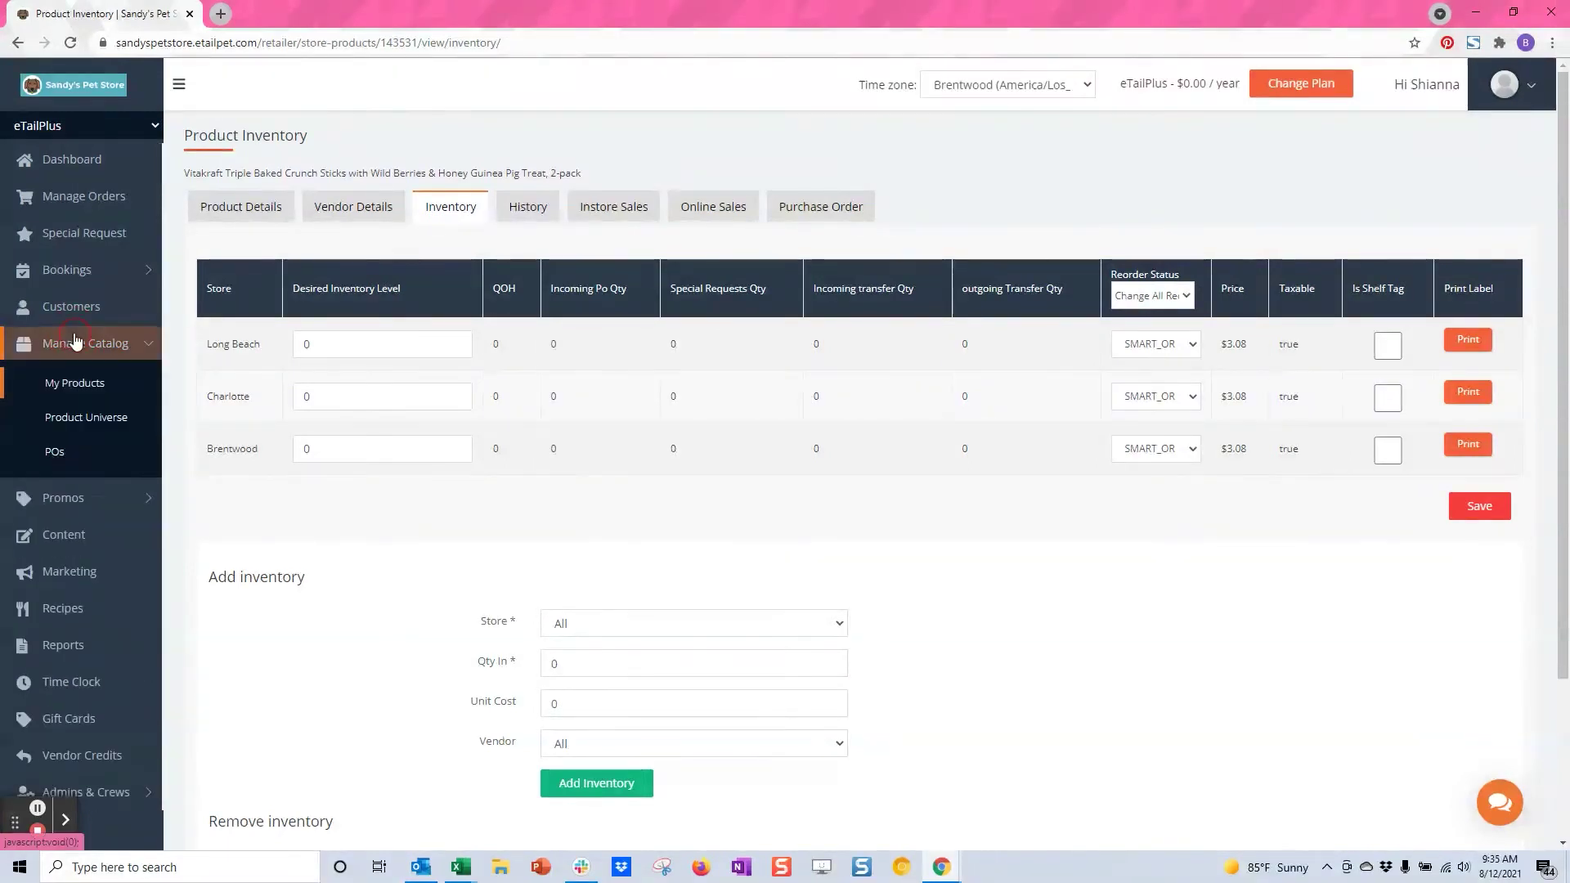
click(82, 384)
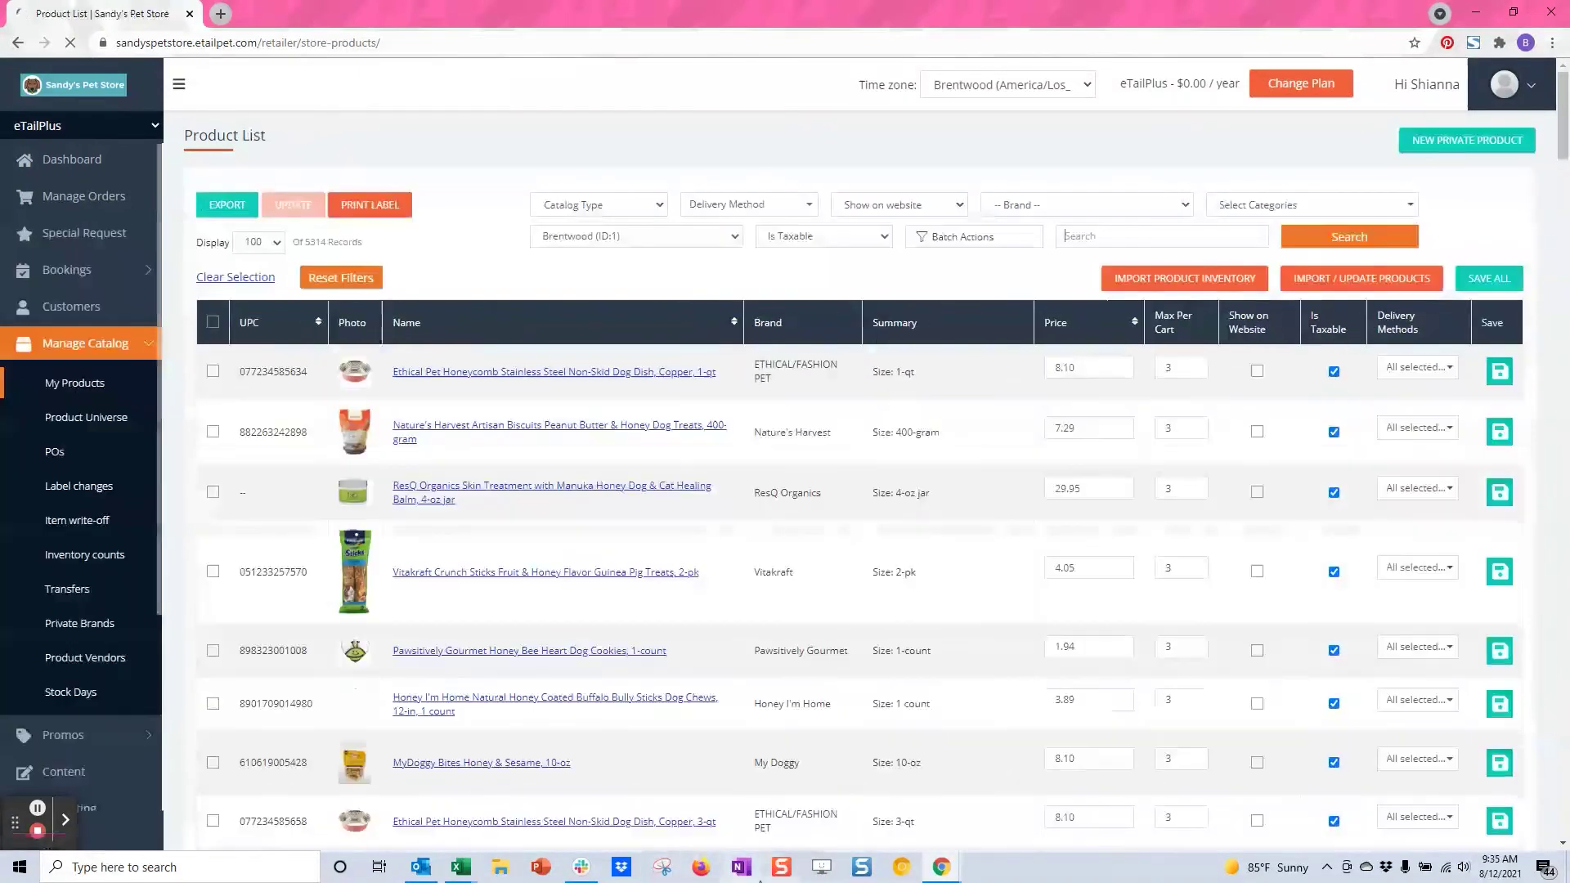
- Bring the store-catalog-import-sample-excel workbook in front of the product list to review the imported item numbers and prices
click(463, 867)
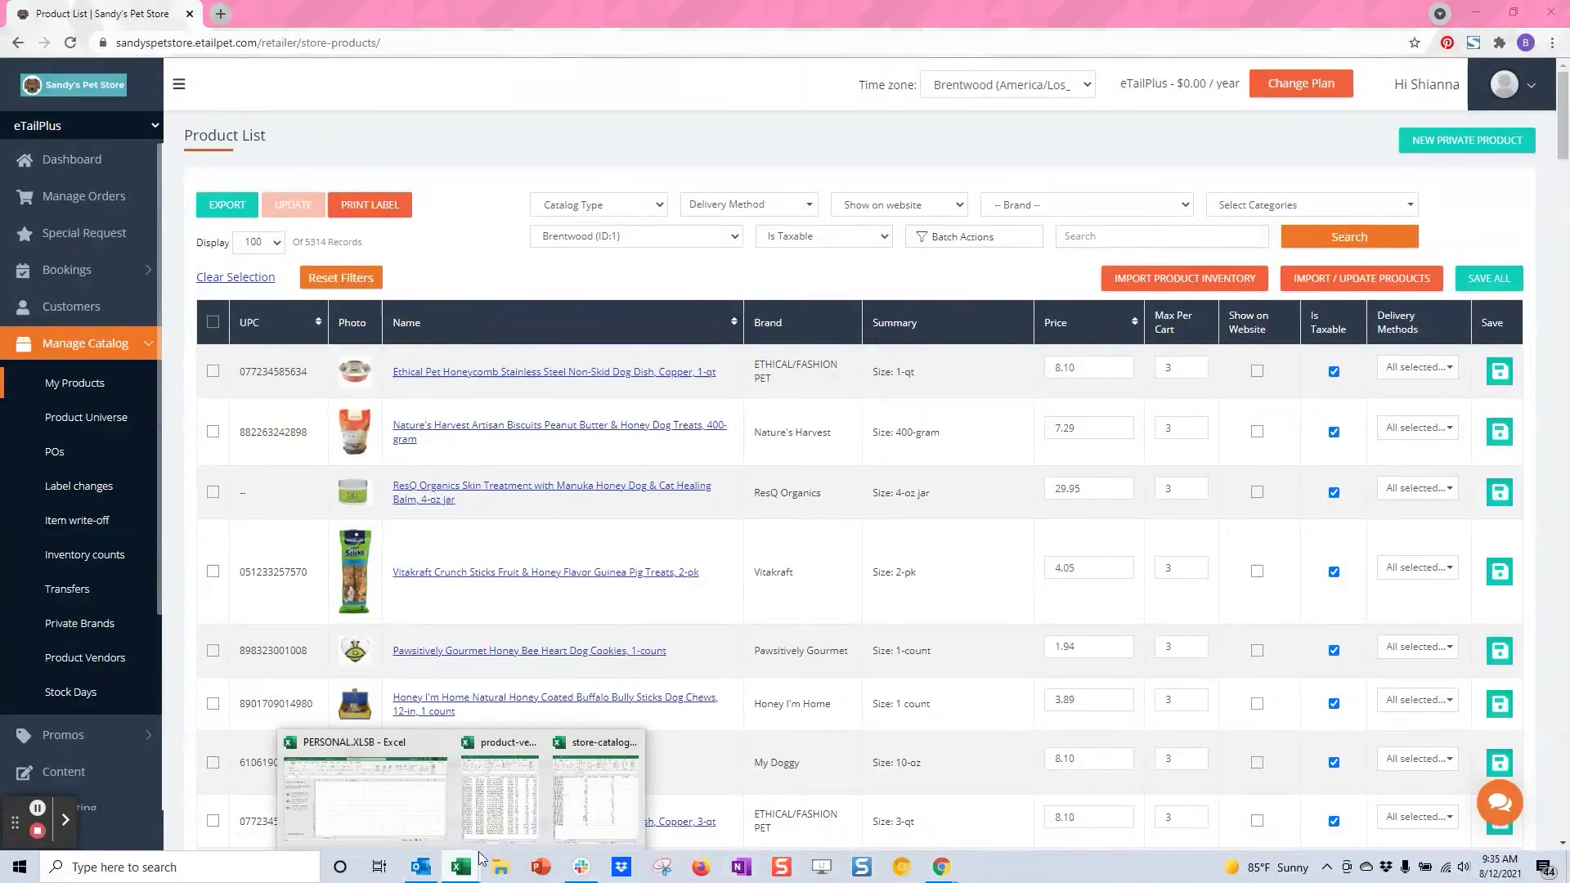
mouse_move(573, 800)
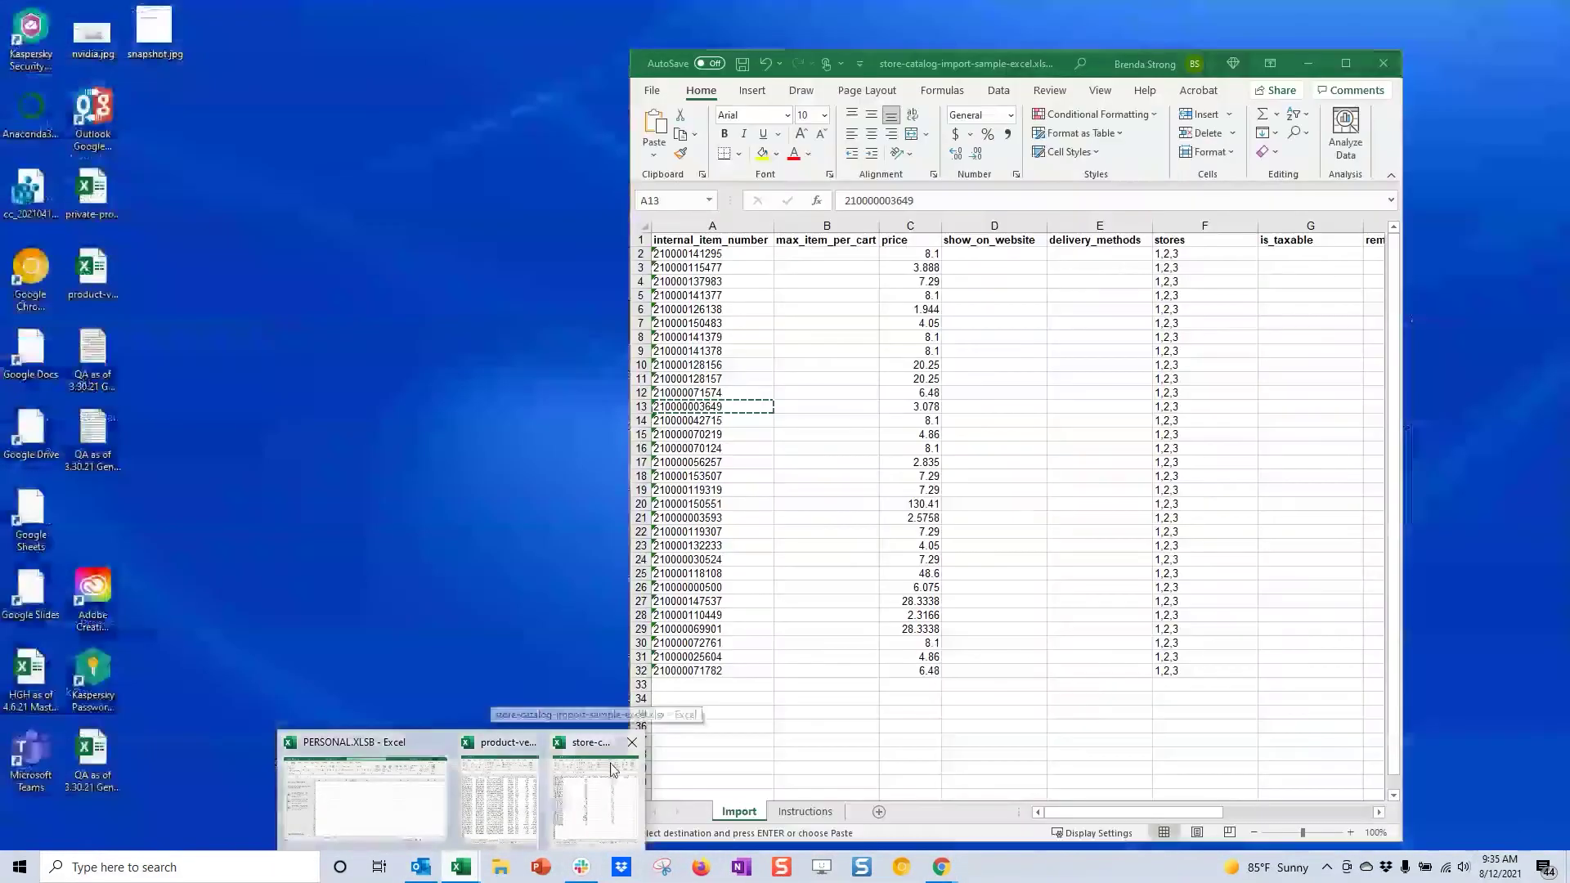
click(608, 794)
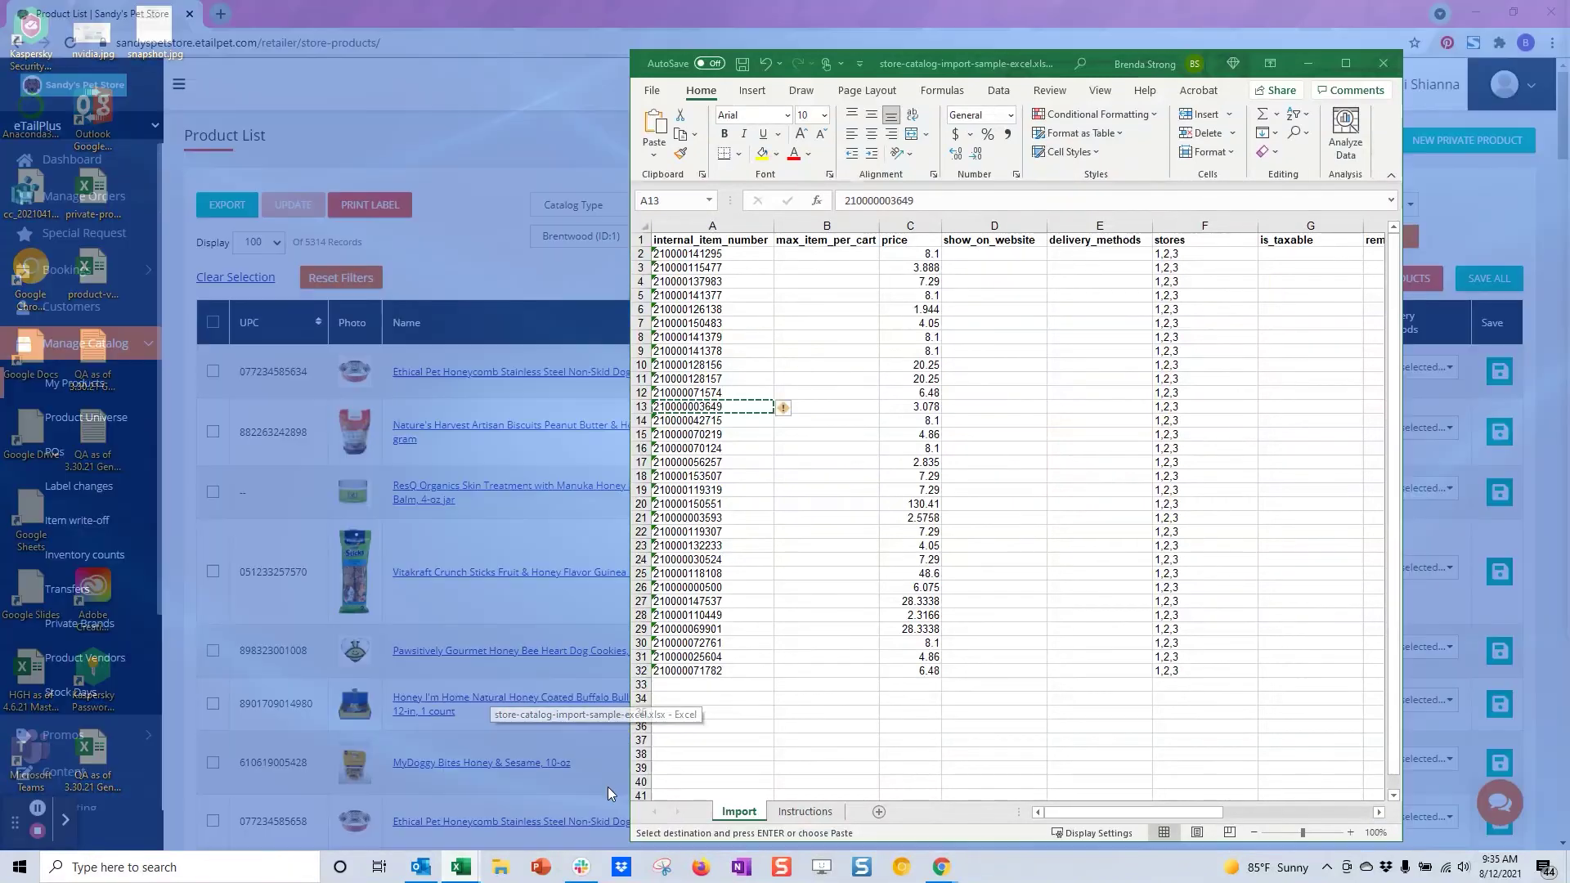
click(711, 726)
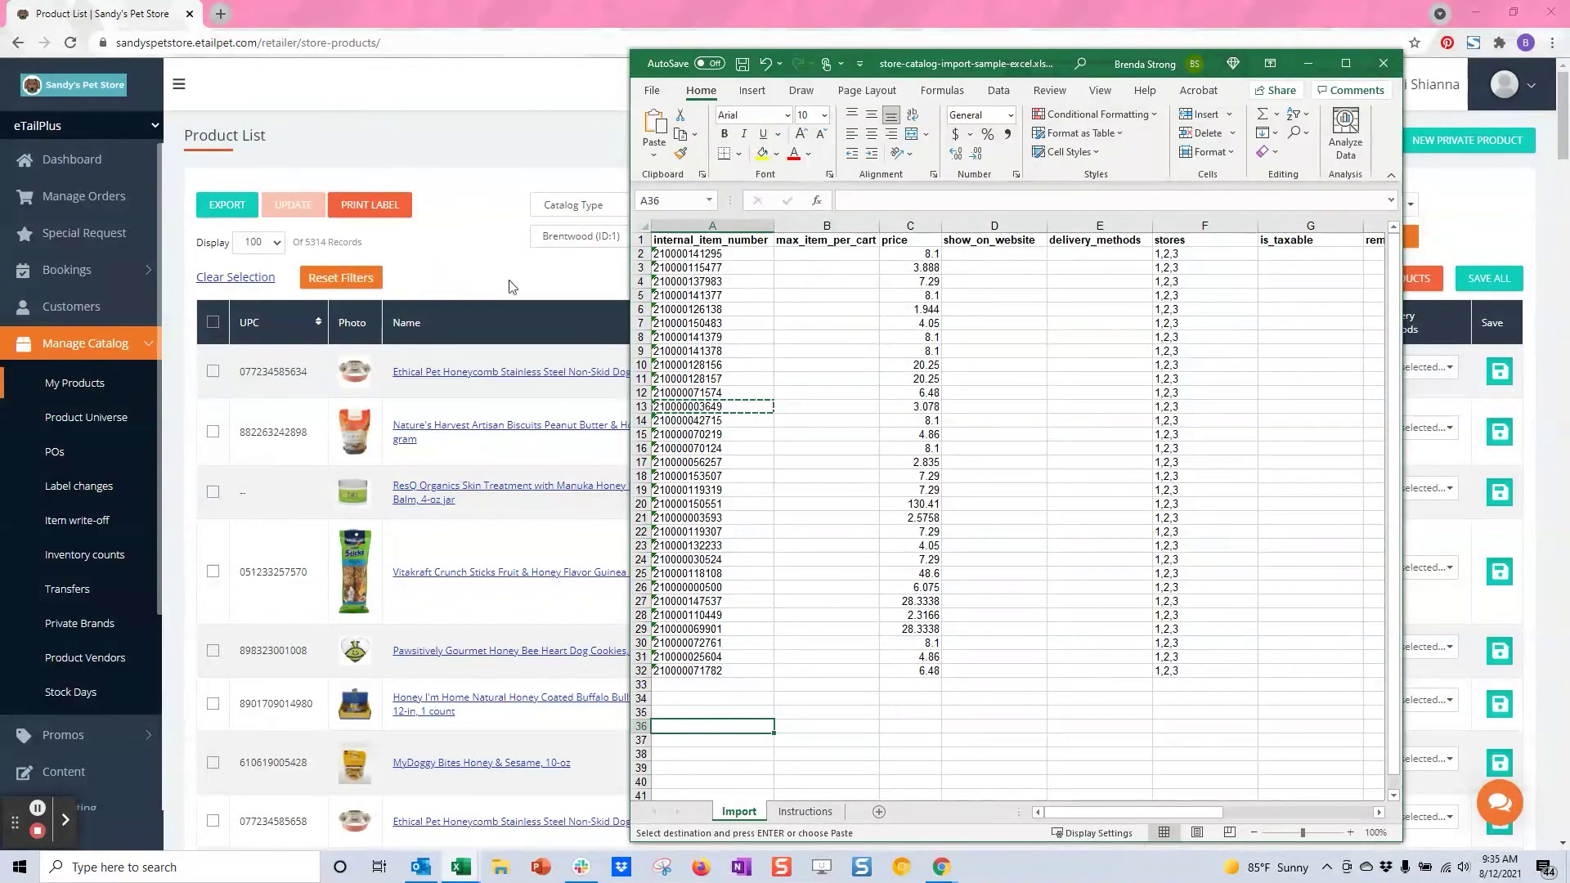
- Return to the web product list and filter it to the Private catalog type
click(434, 222)
click(588, 206)
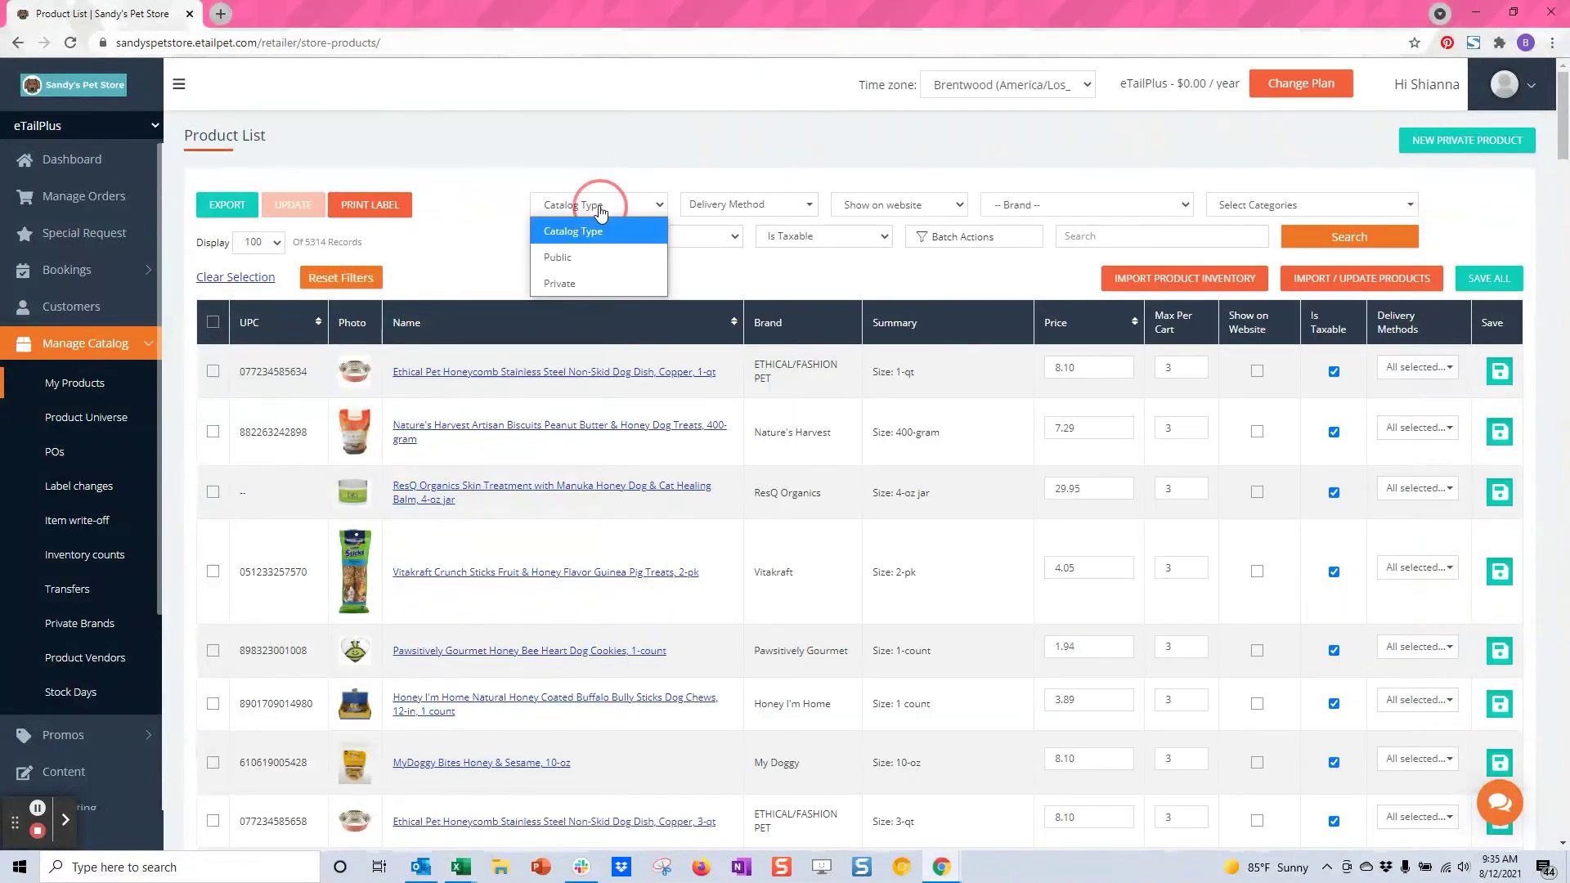
click(576, 282)
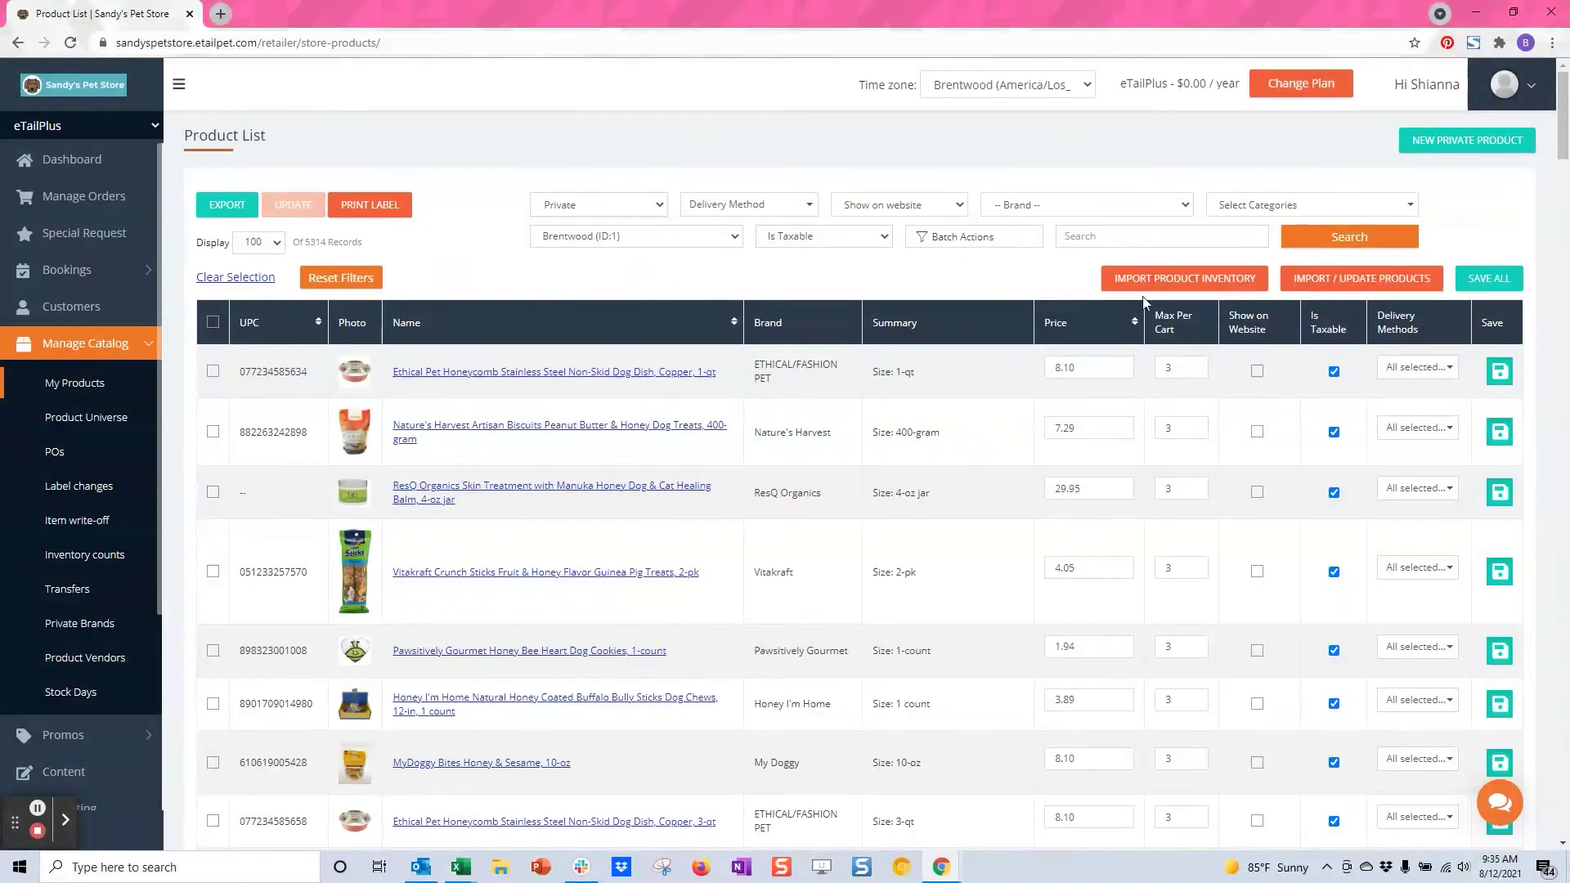
click(1321, 237)
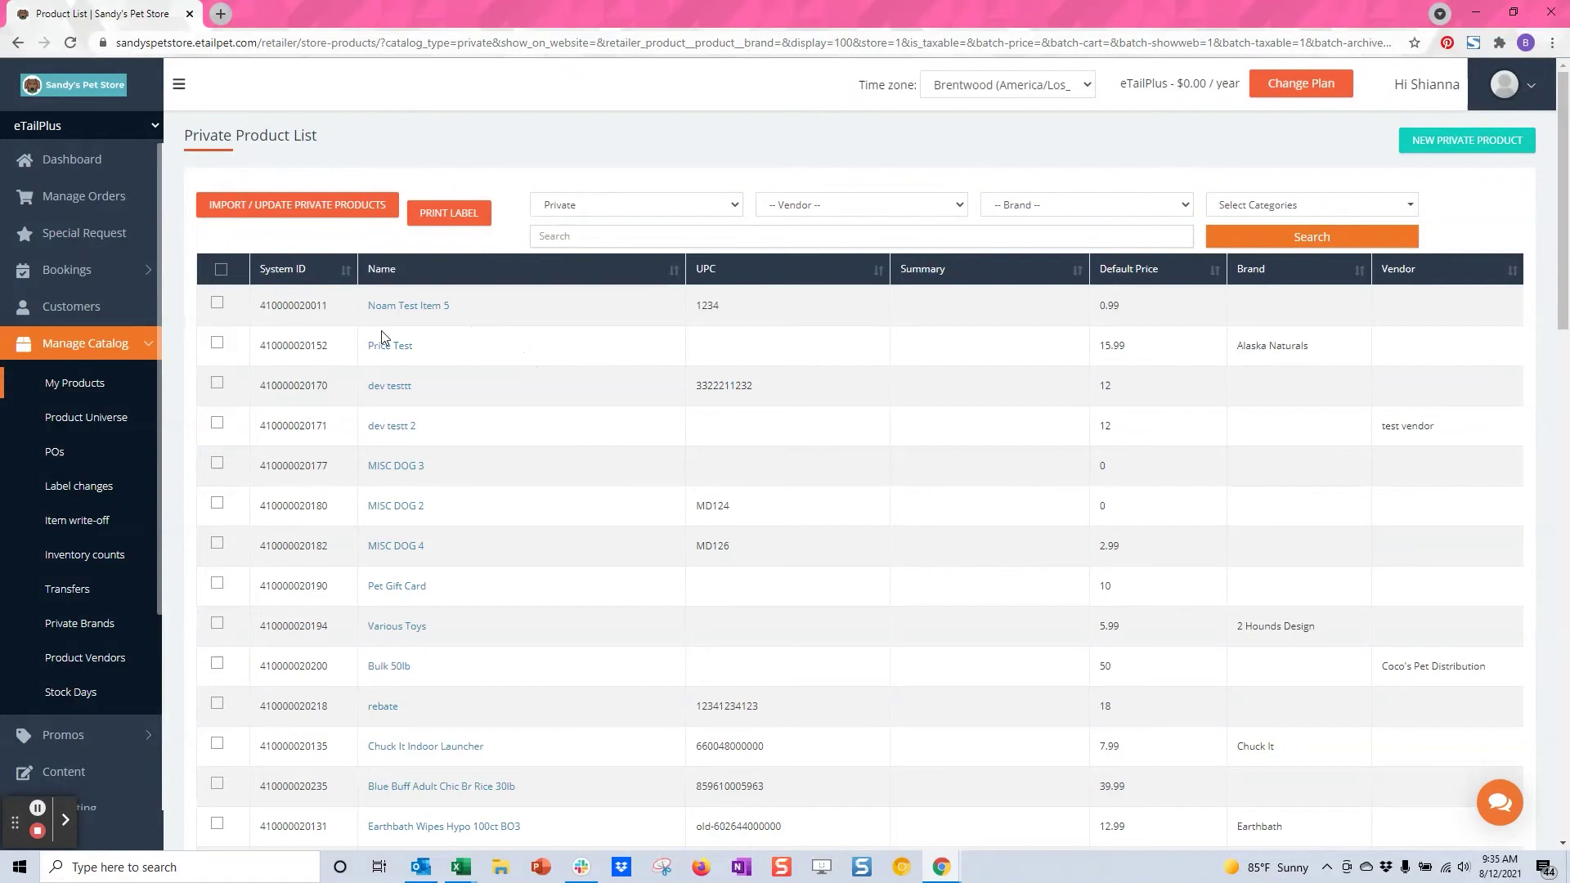
- Export the sample file for importing or updating private products from the Private Product List
click(298, 209)
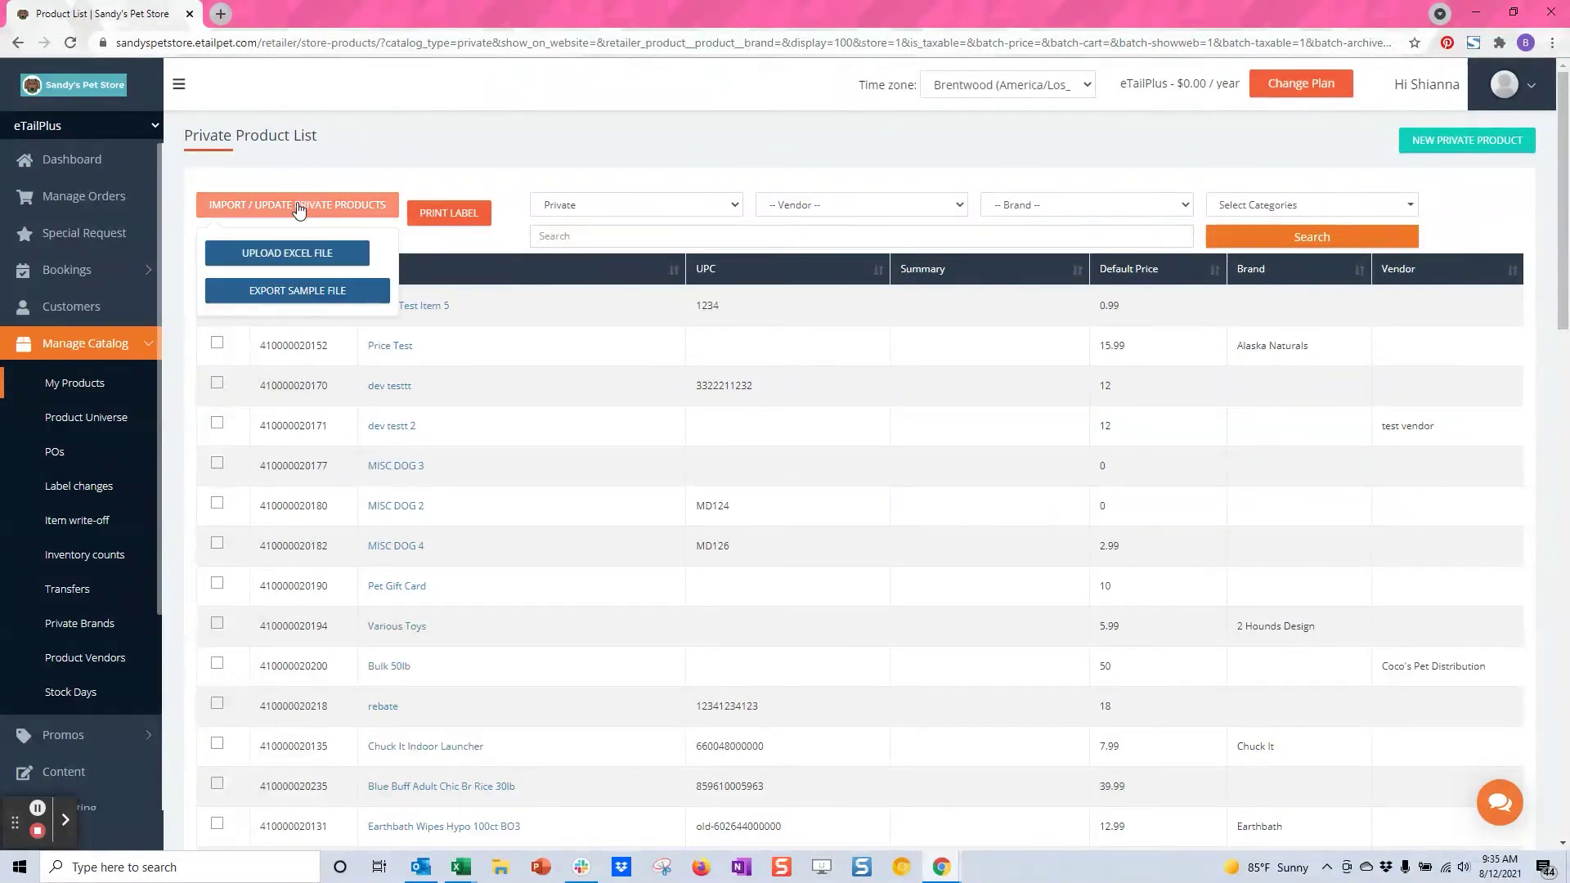
click(285, 299)
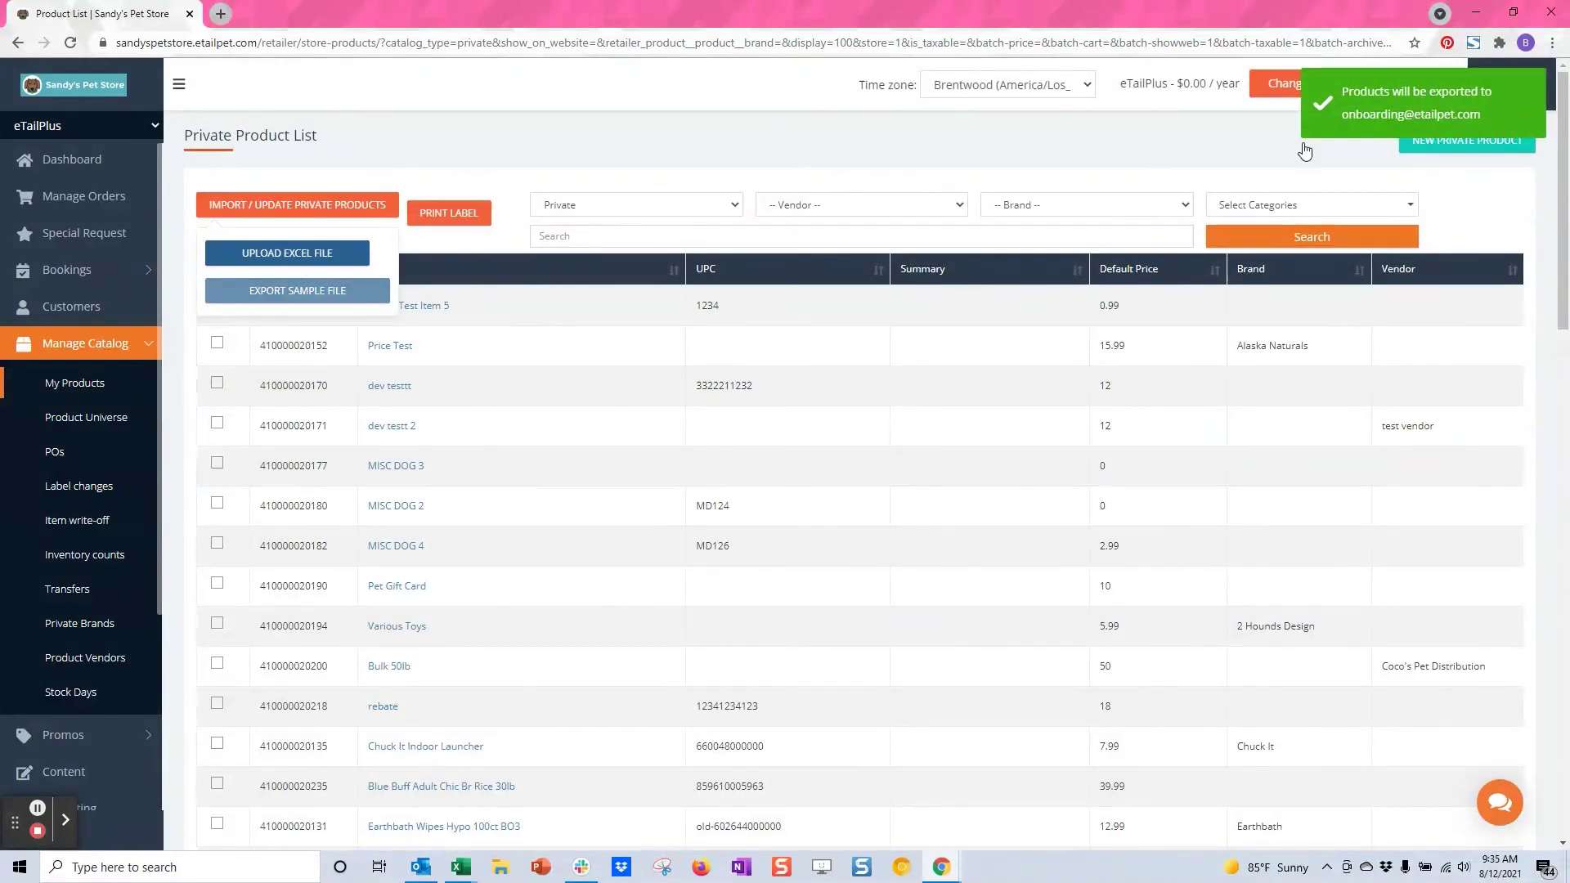
click(463, 154)
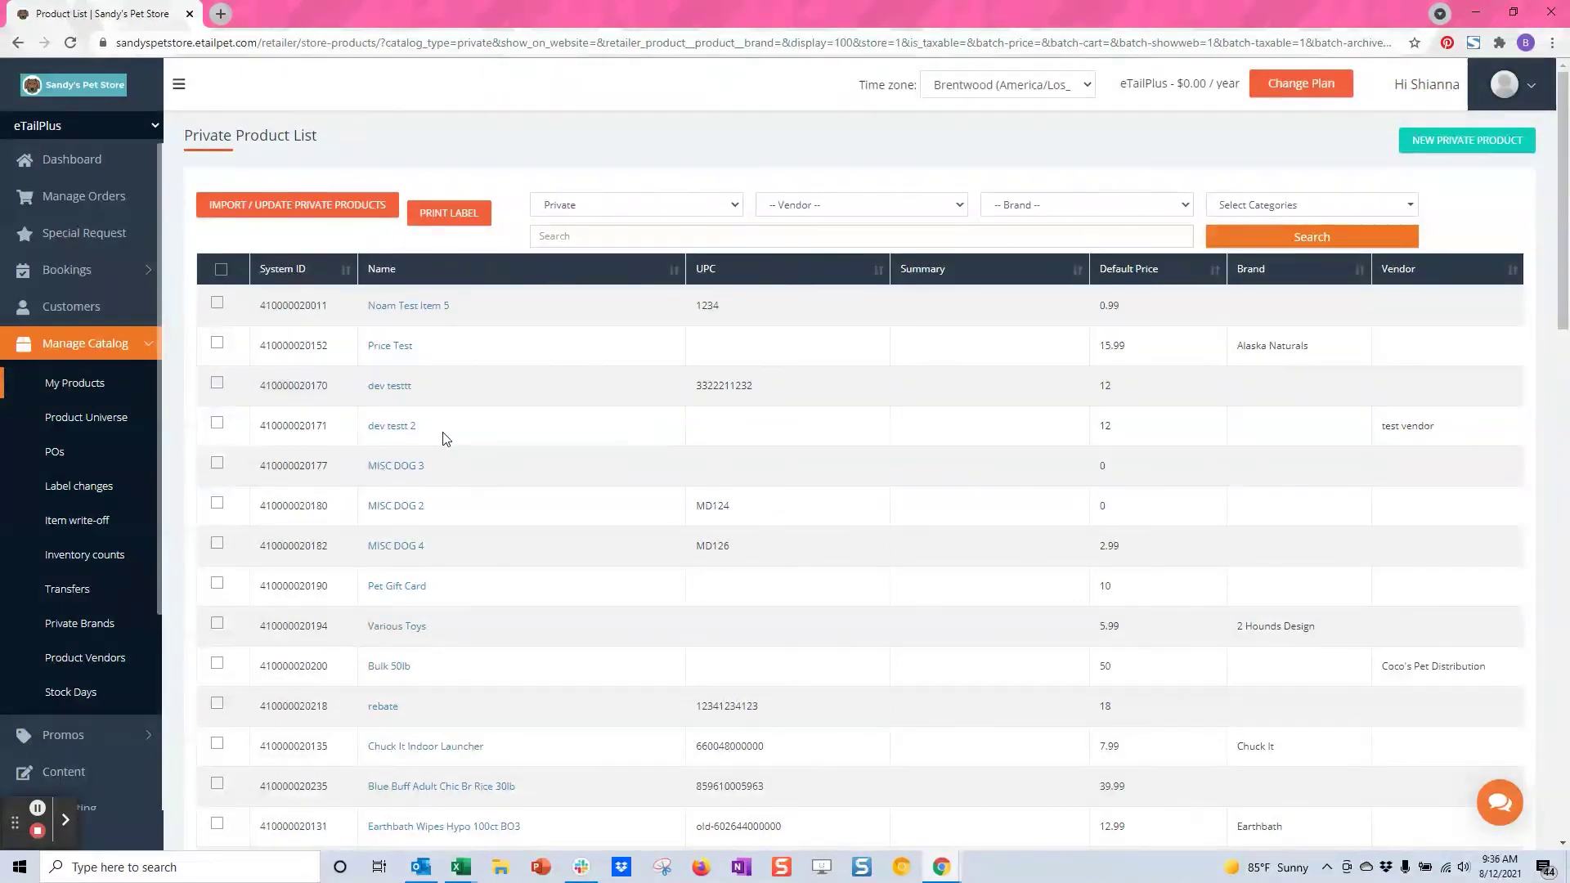
- Check the Cost Worksheet in the Excel workbook, then return to the Private Product List and view its Excel upload option for private products
click(460, 867)
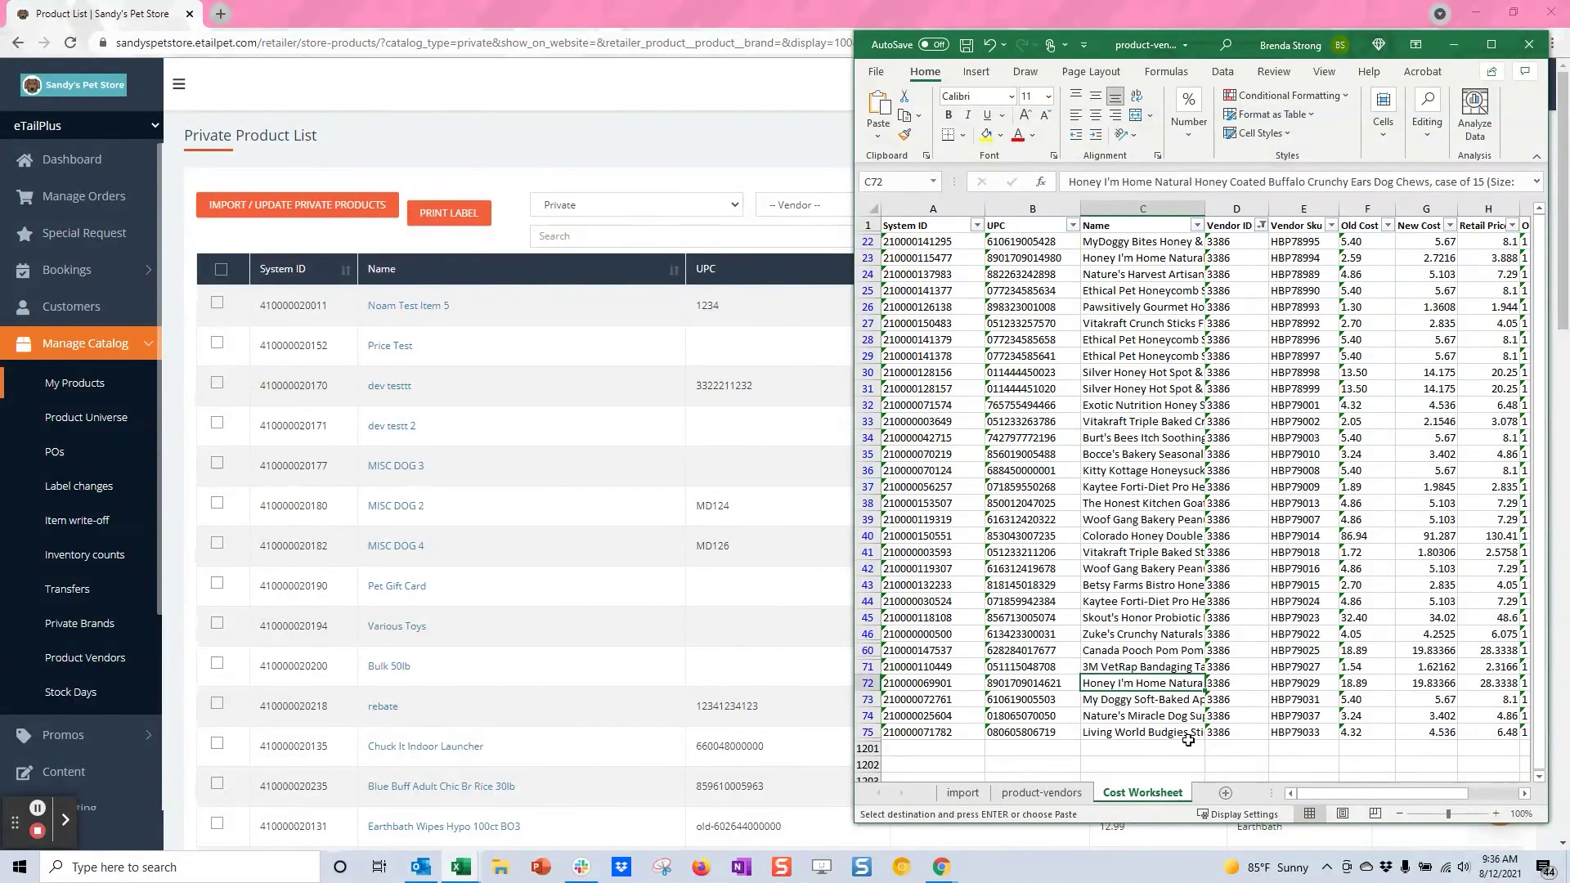
click(518, 121)
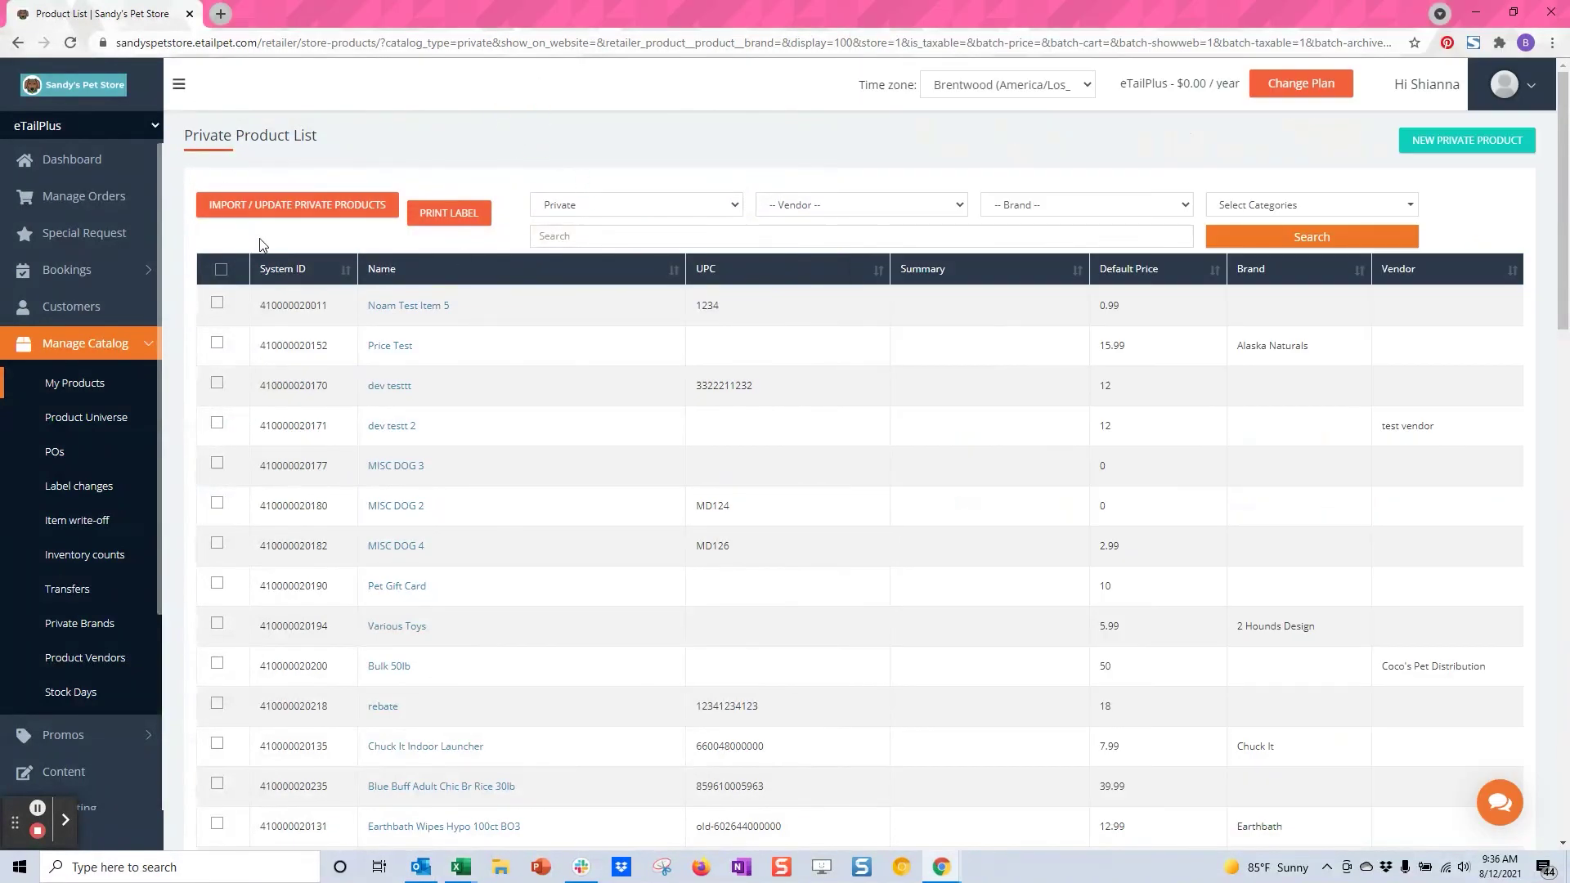
click(318, 211)
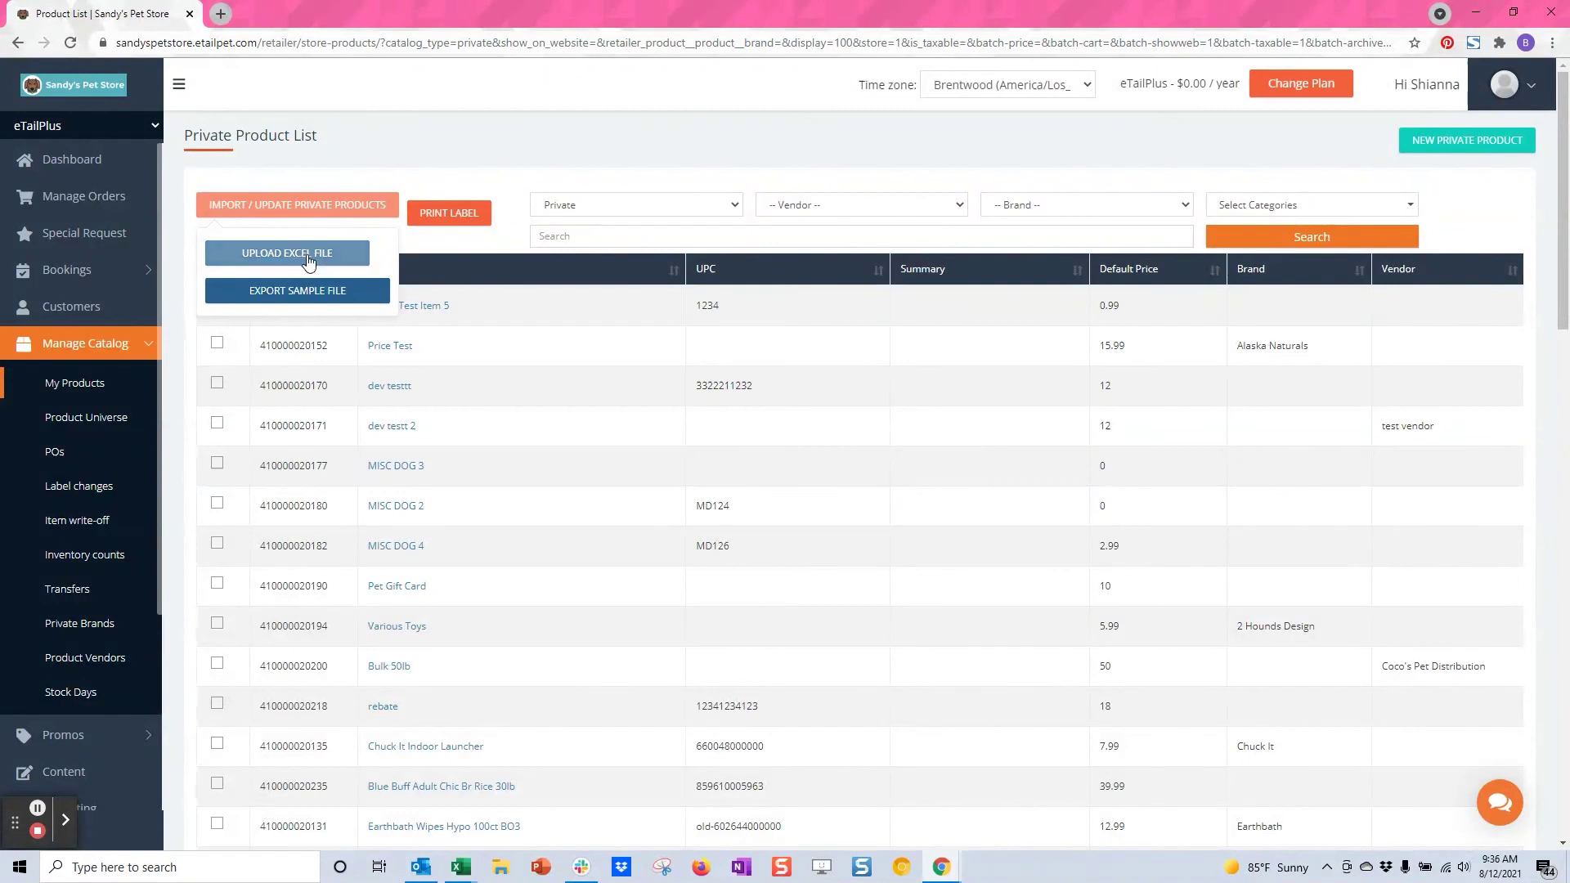
click(431, 141)
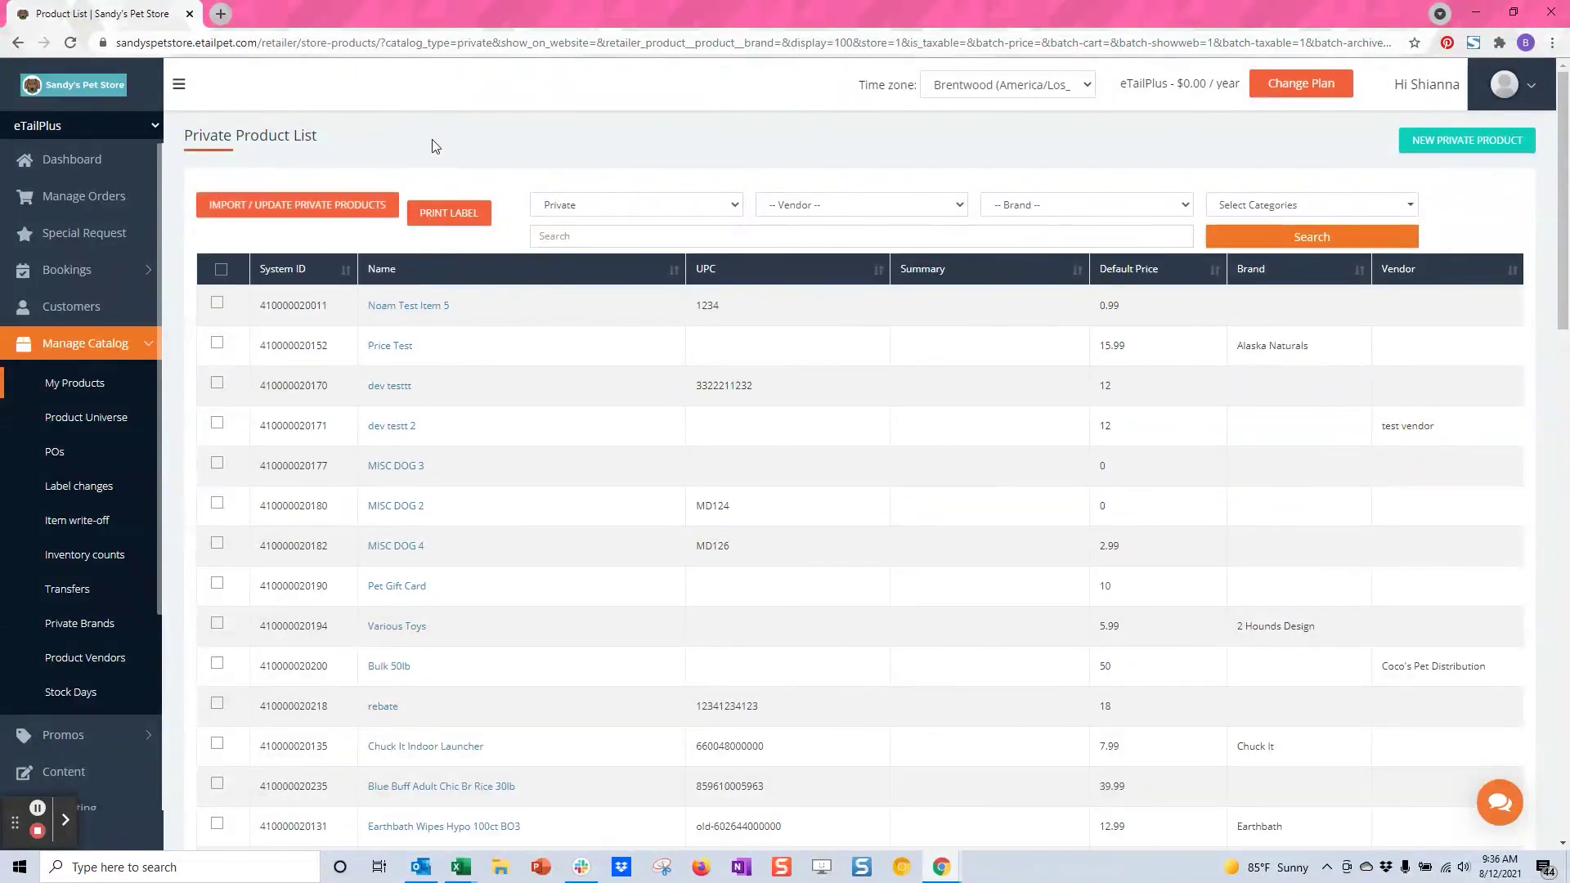